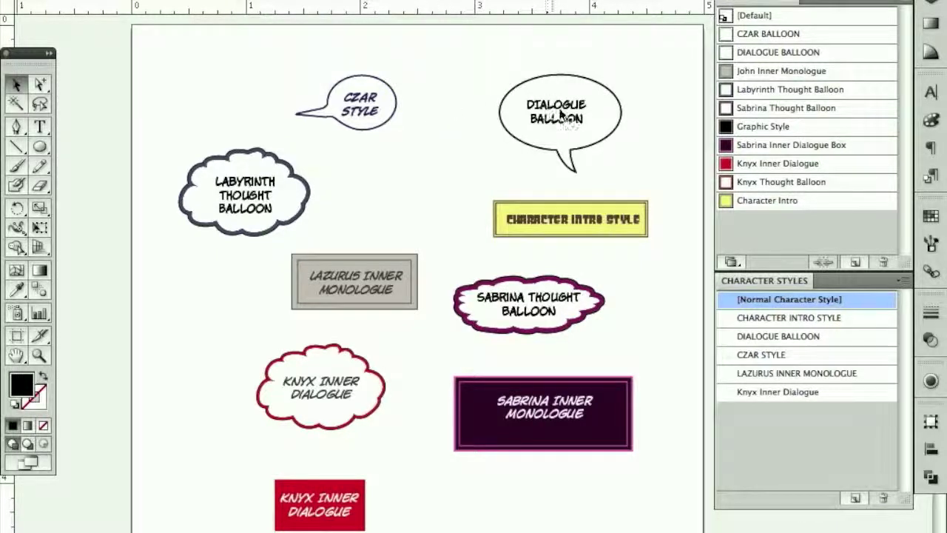
# Duplicate the DIALOGUE BALLOON text beside the Czar balloon and try the CZAR STYLE, LAZURUS INNER MONOLOGUE, Knyx Inner Dialogue and DIALOGUE BALLOON character styles on it
pyautogui.moveTo(560, 113); pyautogui.dragTo(280, 123)
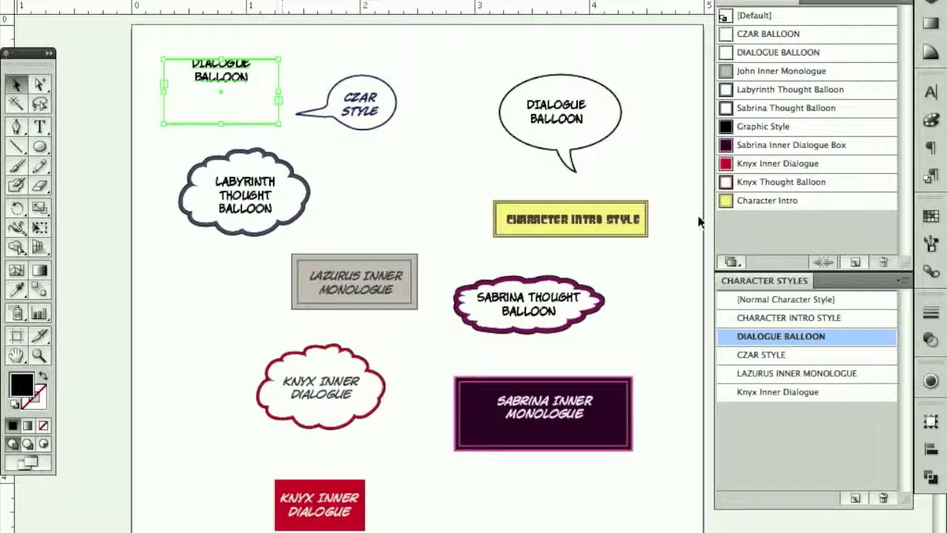
pyautogui.moveTo(145, 42); pyautogui.dragTo(313, 154)
pyautogui.click(790, 356)
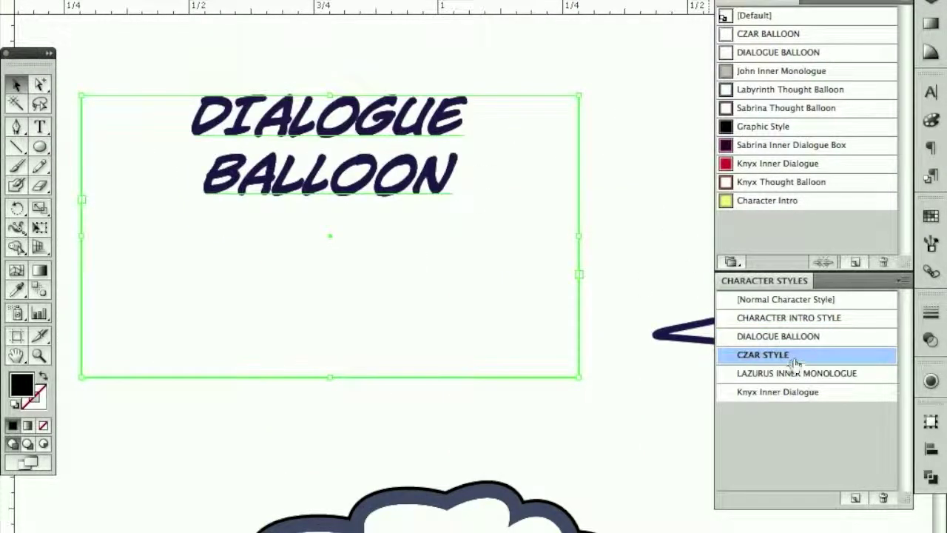
pyautogui.click(810, 376)
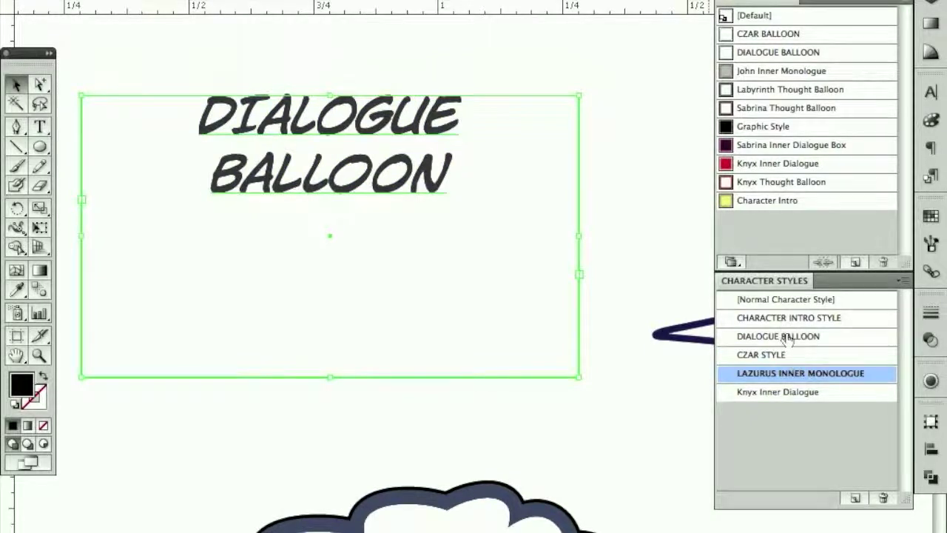
pyautogui.click(791, 394)
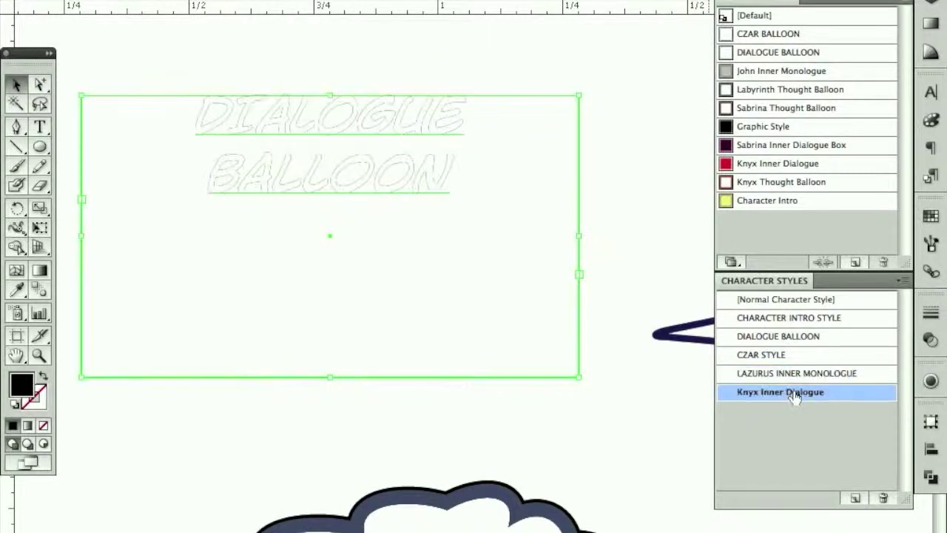
pyautogui.click(752, 338)
# Delete the duplicated text from the page's upper-left area
pyautogui.hotkey('ctrl', '0')
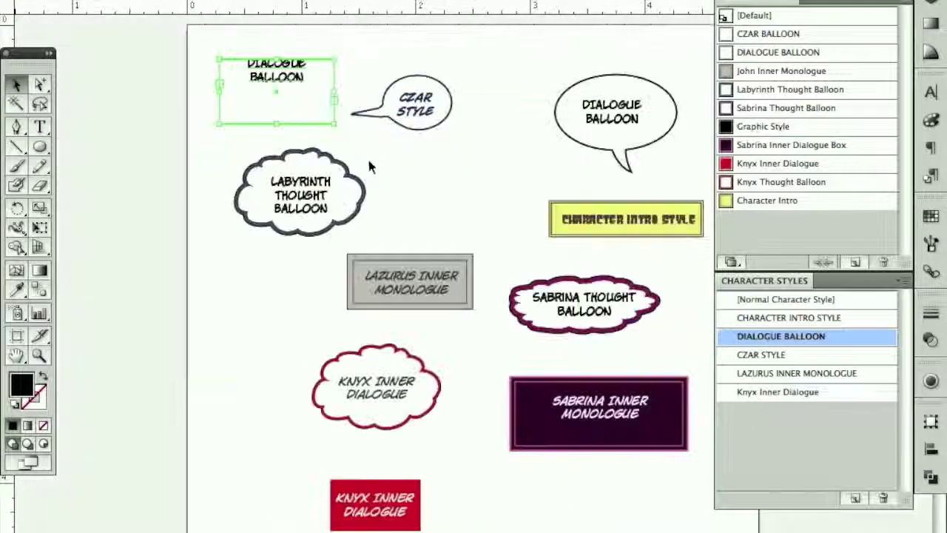
pyautogui.press('Delete')
pyautogui.moveTo(514, 132); pyautogui.dragTo(459, 136)
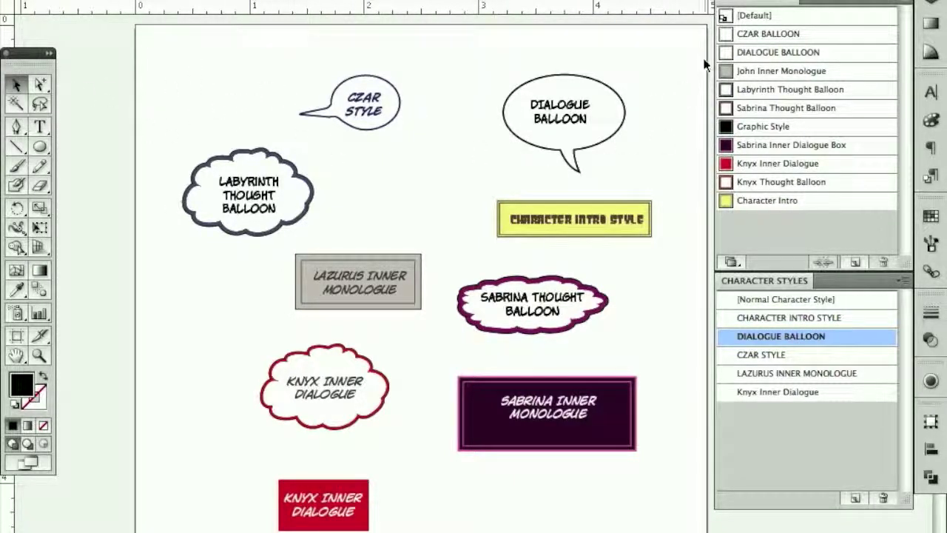
# Unlock and show Layer 2, and place the "Well, what does thou think" passage in a text frame overlapping the page's left edge
pyautogui.press('F7')
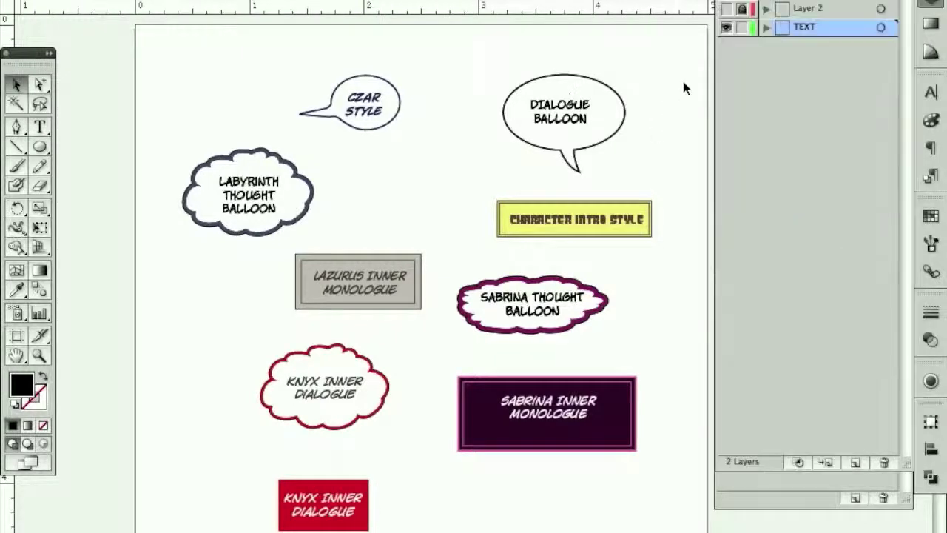
pyautogui.click(742, 9)
pyautogui.press('space')
pyautogui.moveTo(156, 233); pyautogui.dragTo(327, 219)
pyautogui.moveTo(216, 224); pyautogui.dragTo(339, 90)
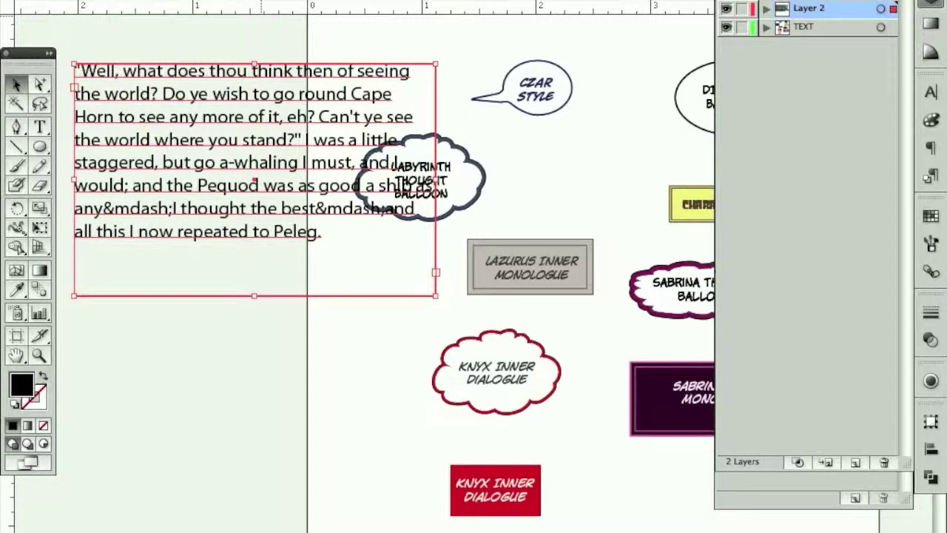
# Set the passage's font to MondoBeyondo BB and its fill to the Knyx Red Inner Dialogue swatch
pyautogui.scroll(5, 206, 266)
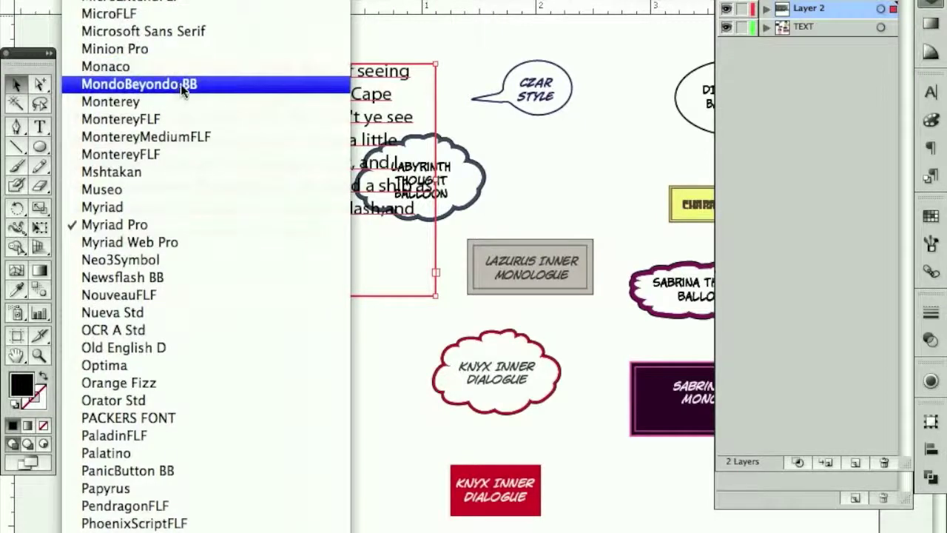
pyautogui.click(180, 82)
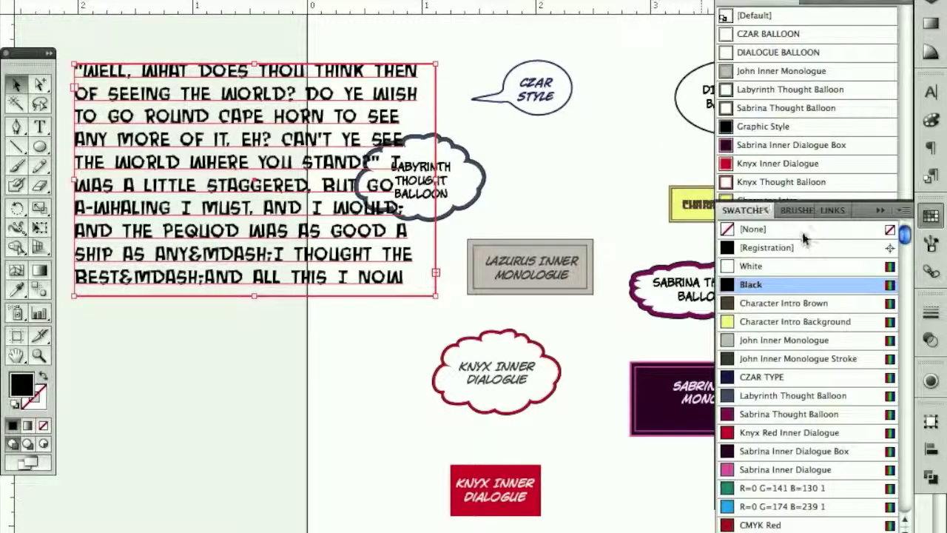
pyautogui.click(818, 434)
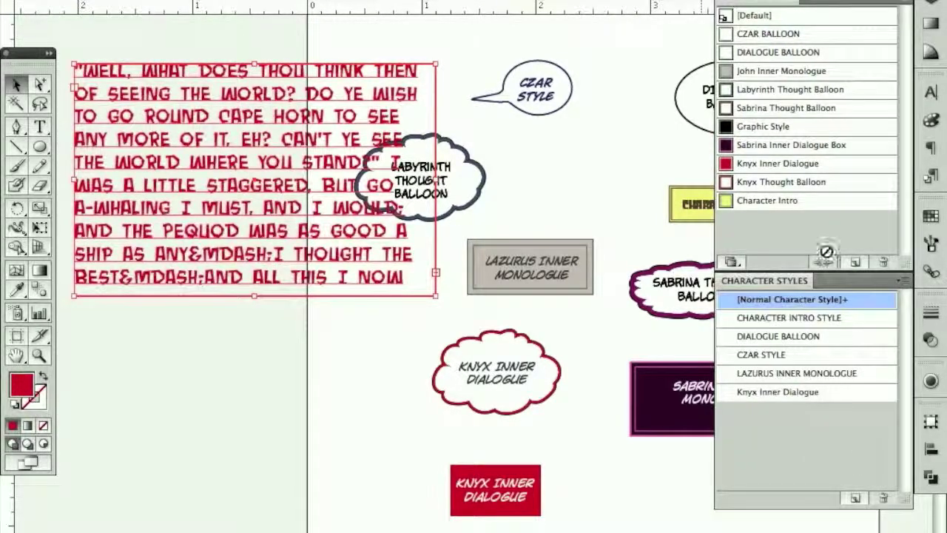
# Set the passage's text size to 7 pt and shrink its frame so it sits entirely off the page
pyautogui.click(333, 2)
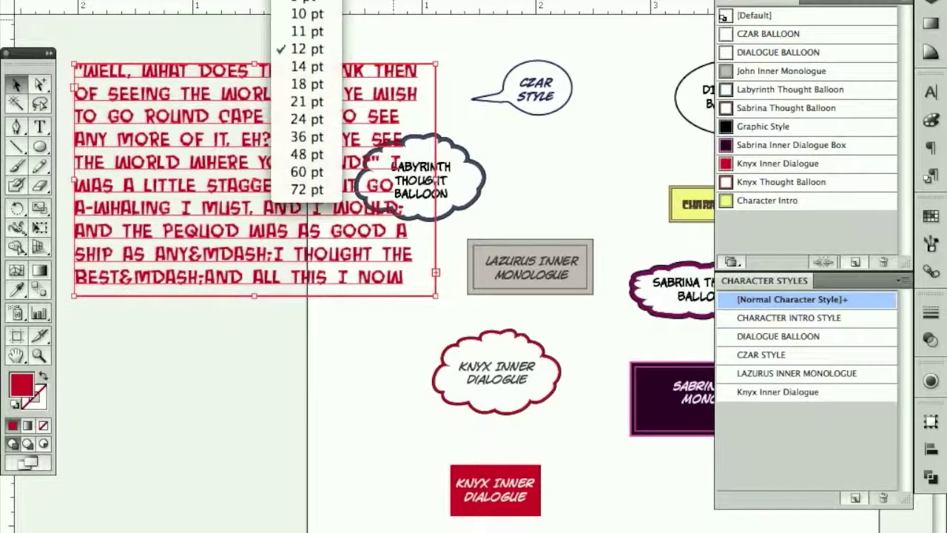
pyautogui.click(307, 1)
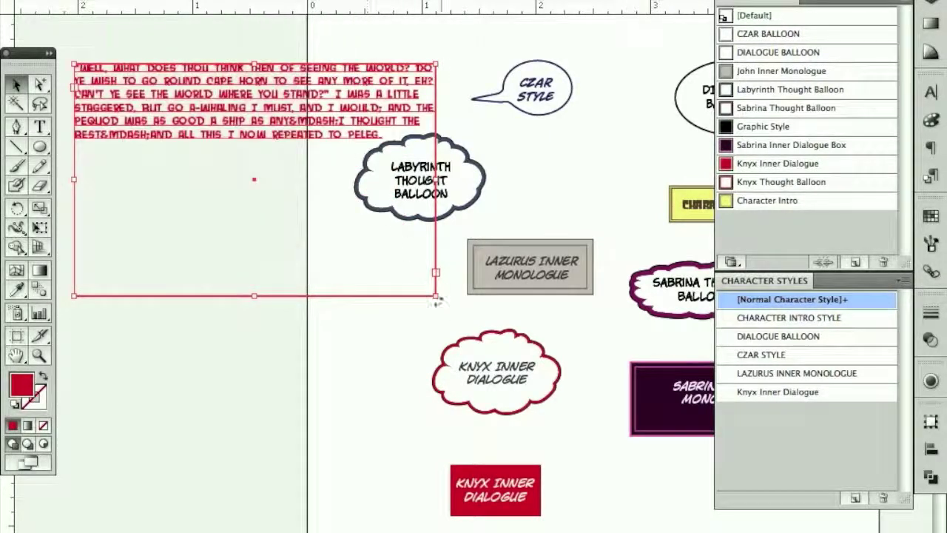
pyautogui.moveTo(435, 295); pyautogui.dragTo(292, 263)
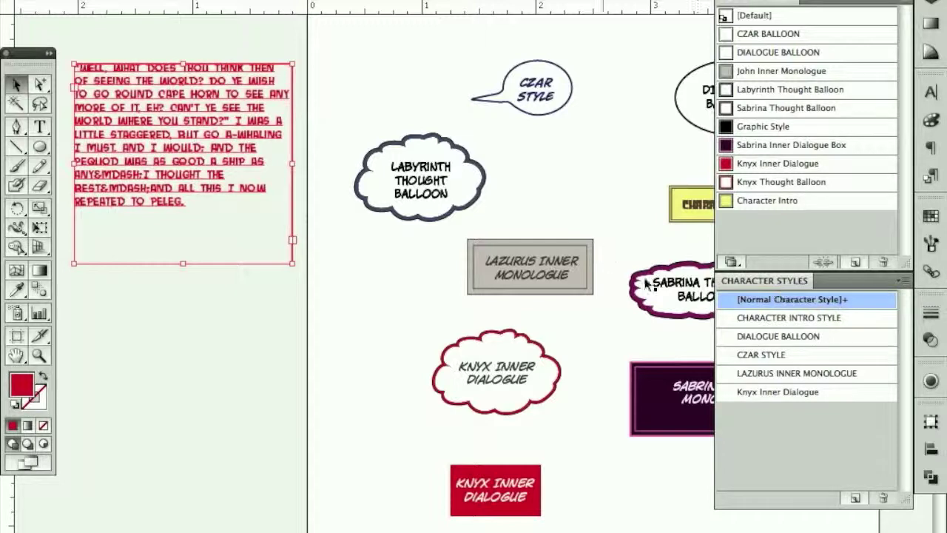
# Create a character style from the red passage's formatting and apply it to that text
pyautogui.click(855, 498)
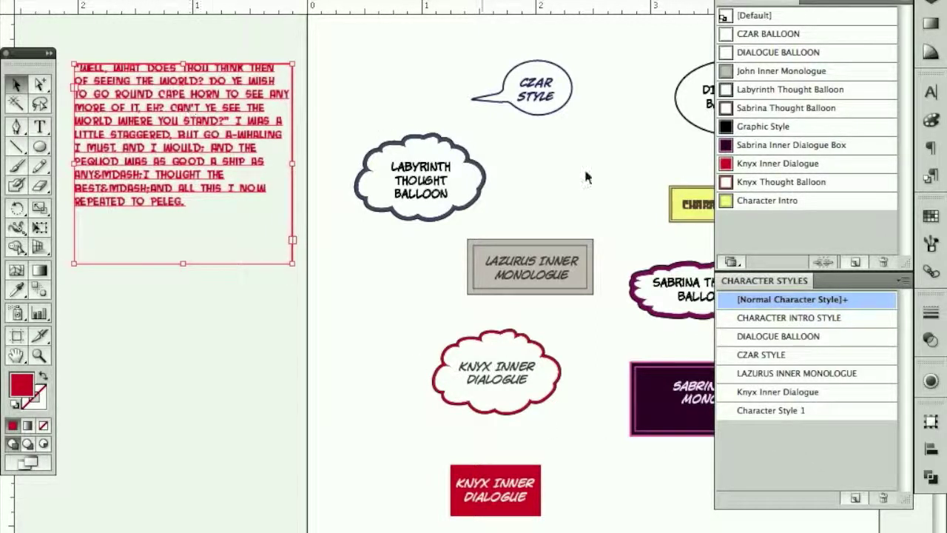
pyautogui.click(815, 413)
pyautogui.click(821, 414)
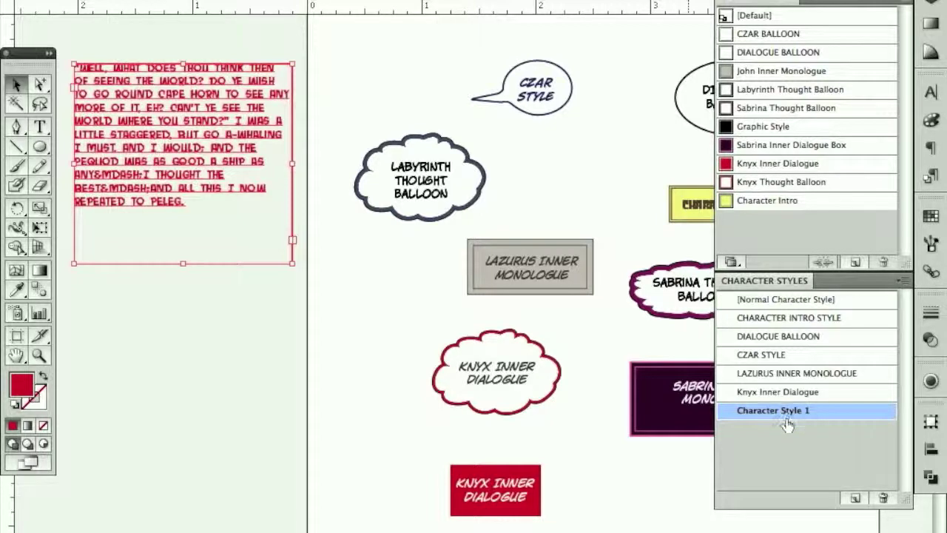
# Rename Character Style 1 as NEW STYLE, reviewing its basic formats, advanced formats and character color settings before accepting
pyautogui.doubleClick(788, 417)
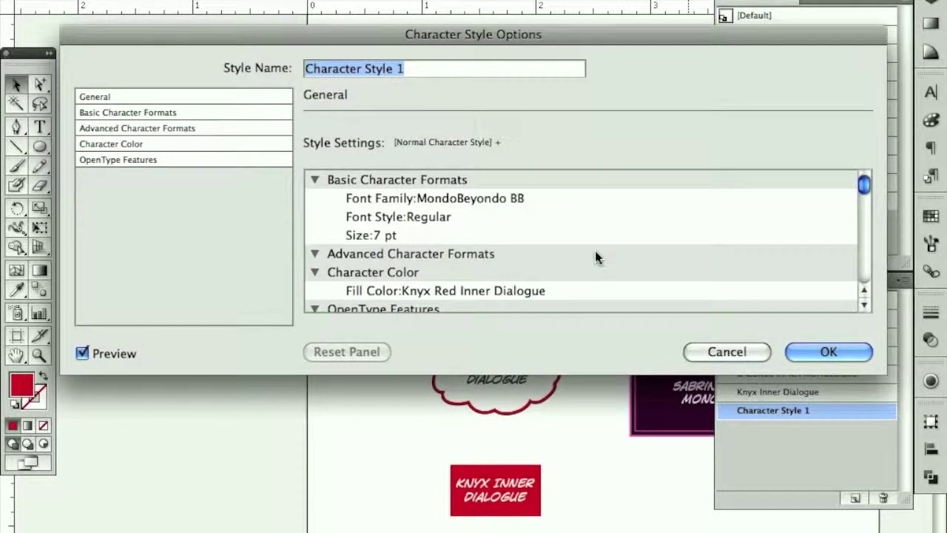
pyautogui.write('NEW STYLE')
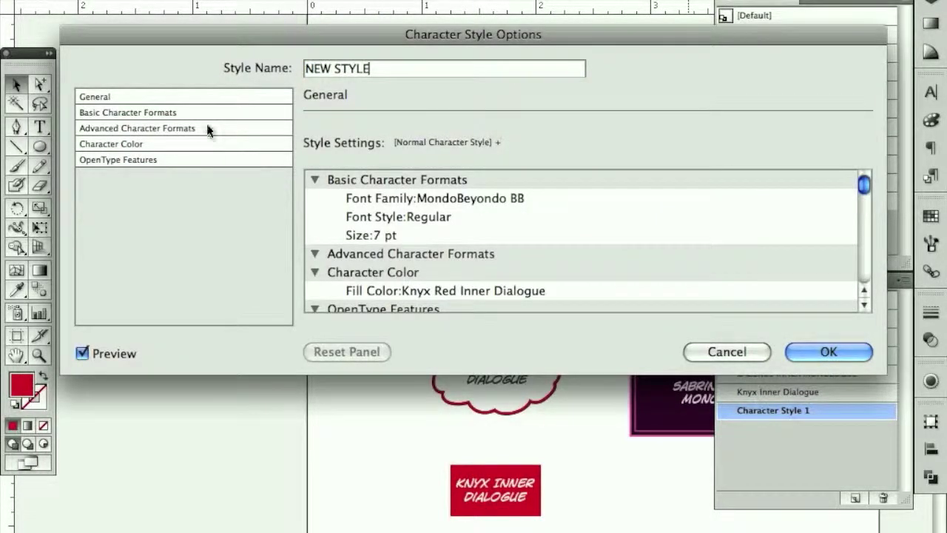
pyautogui.click(183, 116)
pyautogui.click(182, 114)
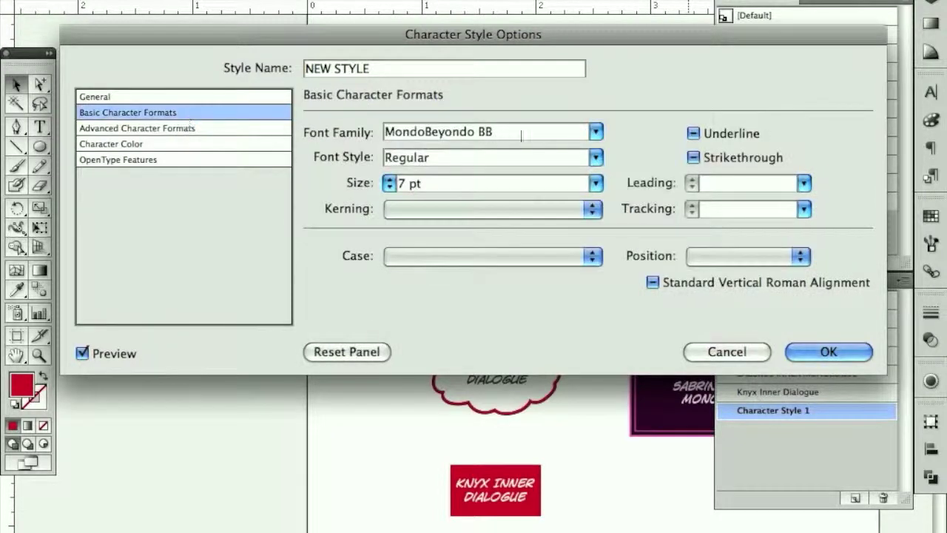
pyautogui.click(198, 128)
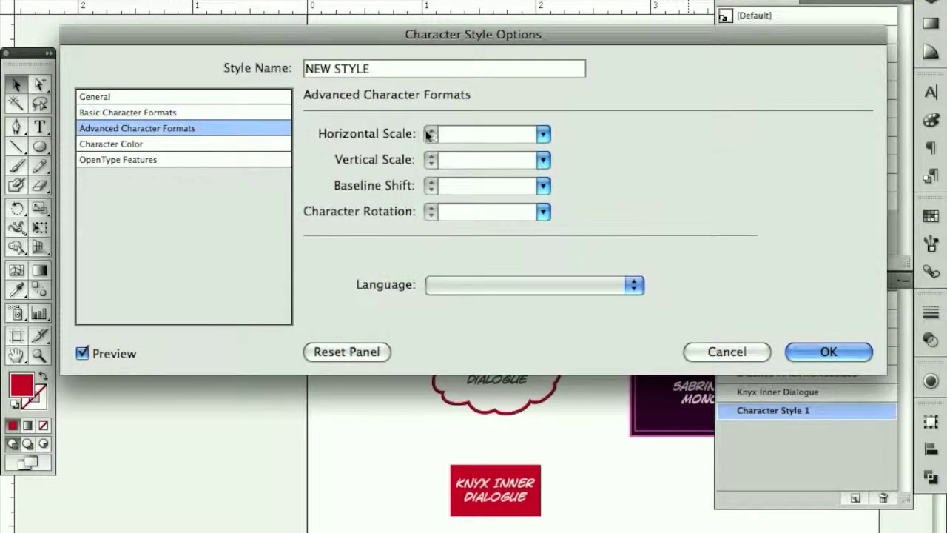
pyautogui.click(201, 145)
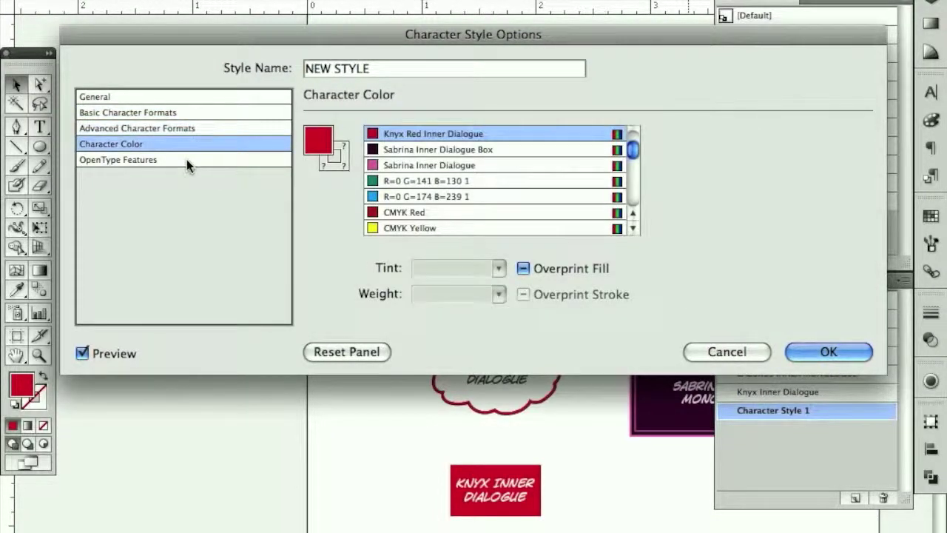
pyautogui.click(824, 351)
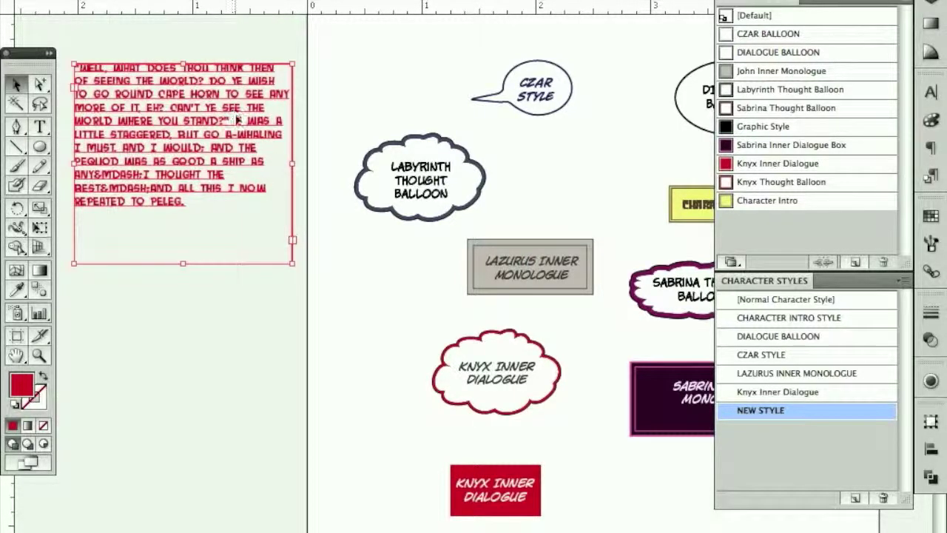
# Delete the red passage, and test NEW STYLE on a widened copy of the LABYRINTH THOUGHT BALLOON text off the page
pyautogui.press('Delete')
pyautogui.moveTo(429, 187); pyautogui.dragTo(295, 197)
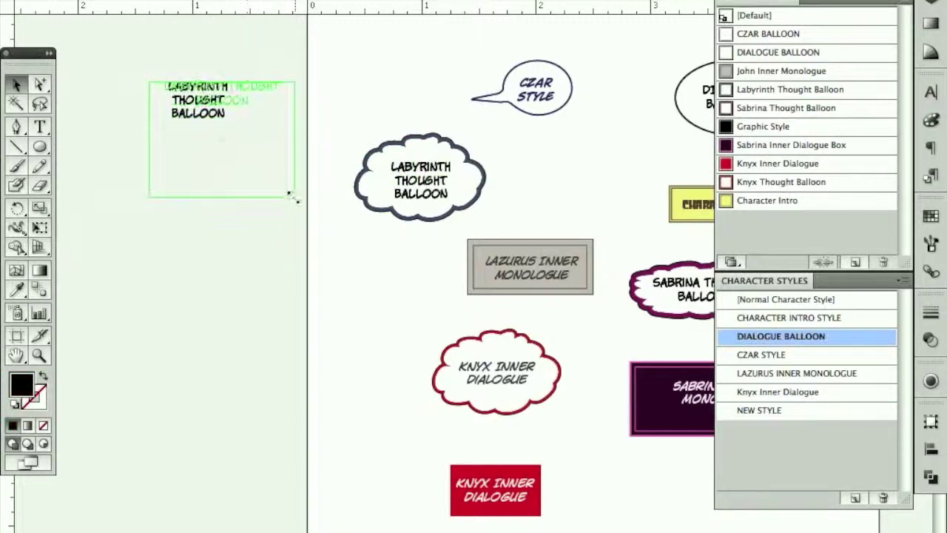
pyautogui.click(795, 411)
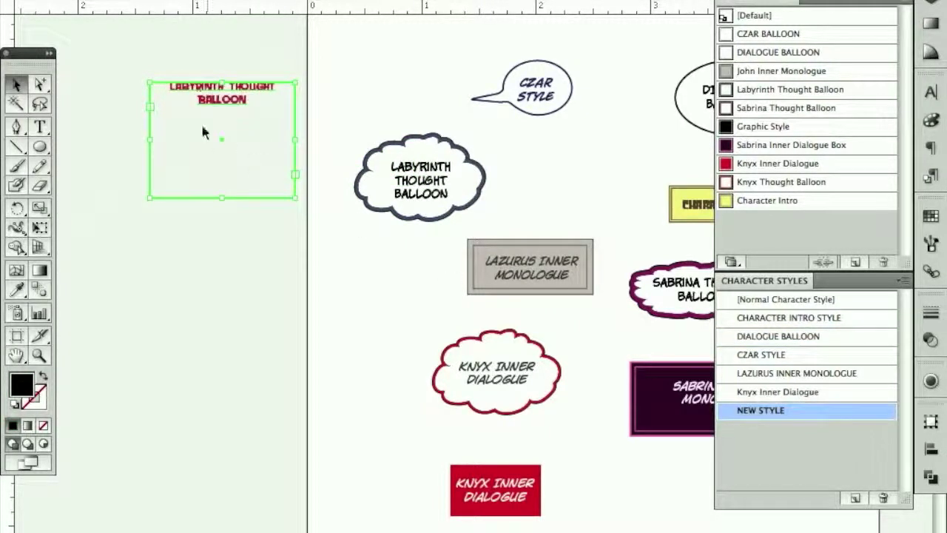
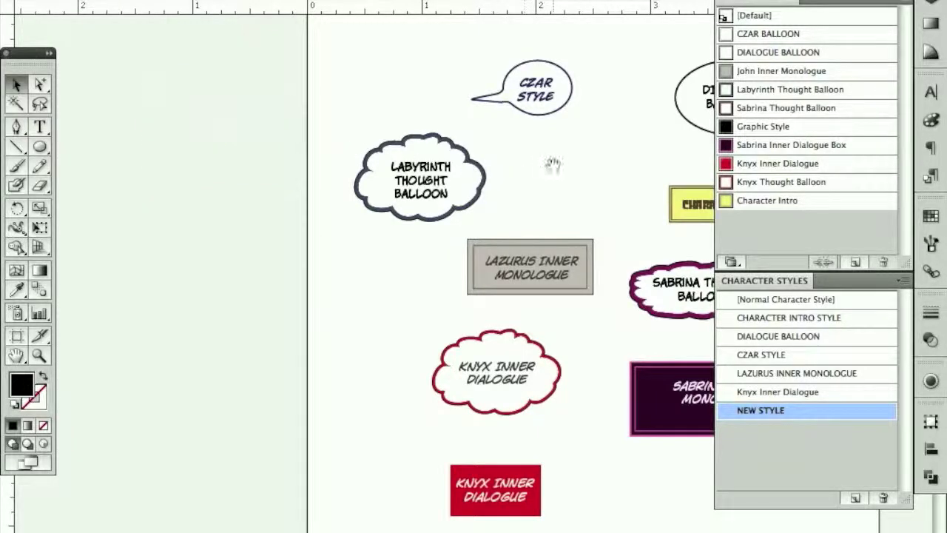
# Draw a closed, scalloped cloud balloon freehand with the Pencil tool in the empty area above the Labyrinth thought balloon
pyautogui.moveTo(553, 164); pyautogui.dragTo(376, 177)
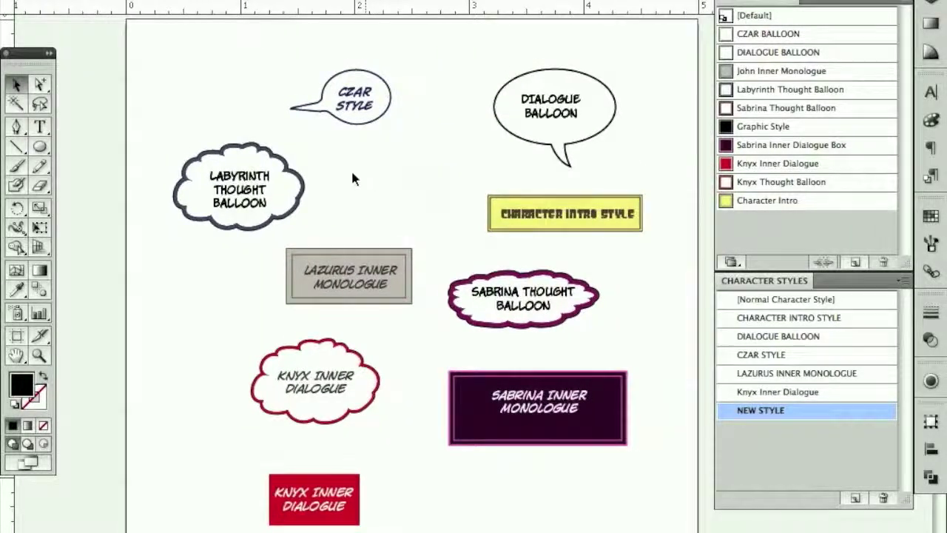
pyautogui.click(146, 246)
pyautogui.click(435, 295)
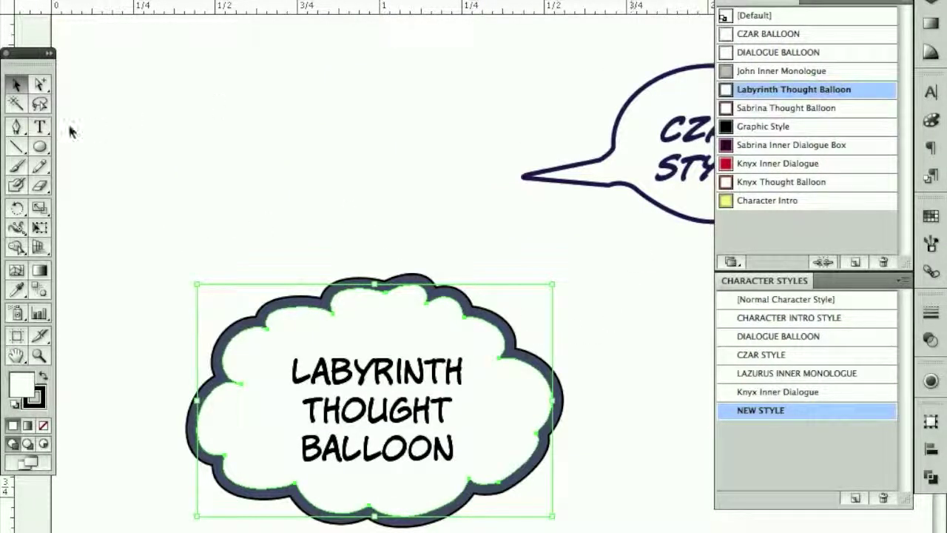
pyautogui.click(163, 167)
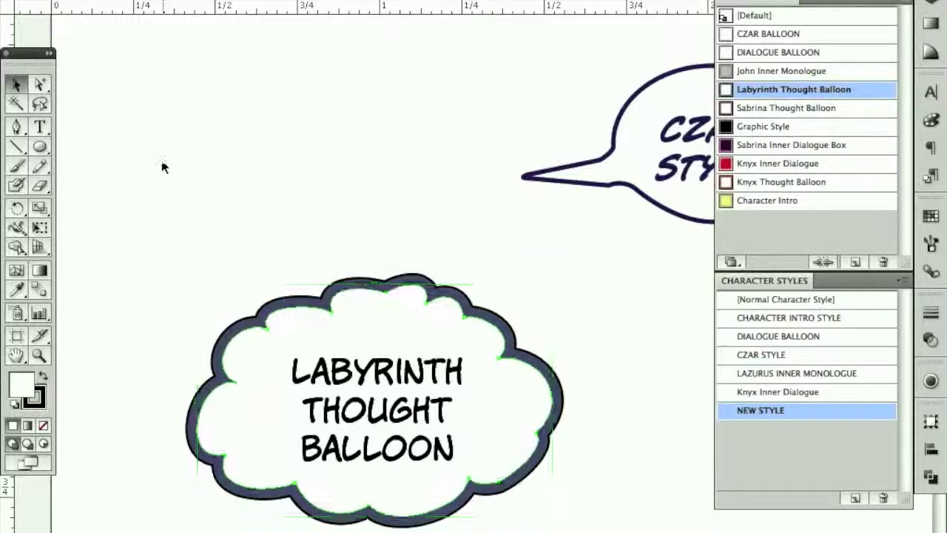
pyautogui.press('n')
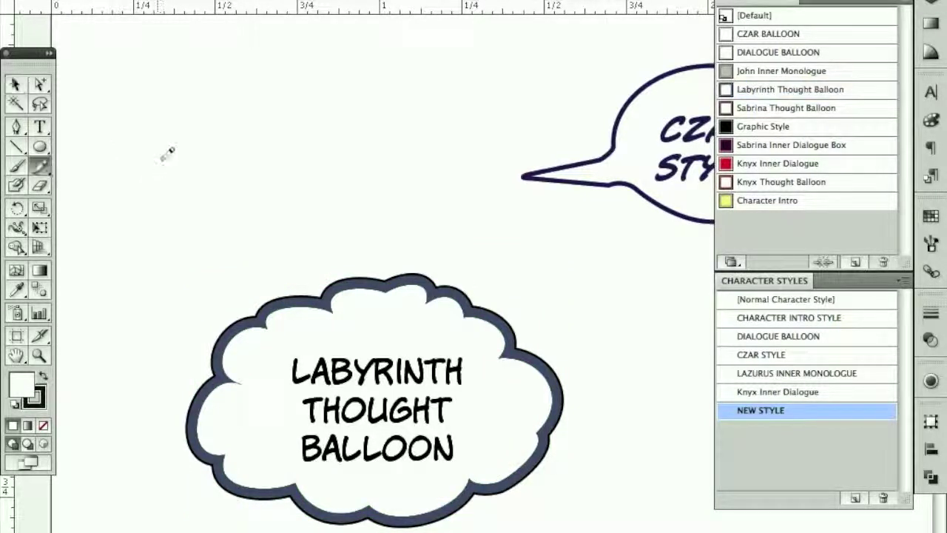
pyautogui.moveTo(148, 166)
pyautogui.mouseDown()
pyautogui.moveTo(202, 220)
pyautogui.moveTo(264, 232)
pyautogui.moveTo(337, 231)
pyautogui.moveTo(421, 210)
pyautogui.moveTo(444, 117)
pyautogui.moveTo(438, 83)
pyautogui.moveTo(377, 39)
pyautogui.mouseUp()
pyautogui.click(40, 83)
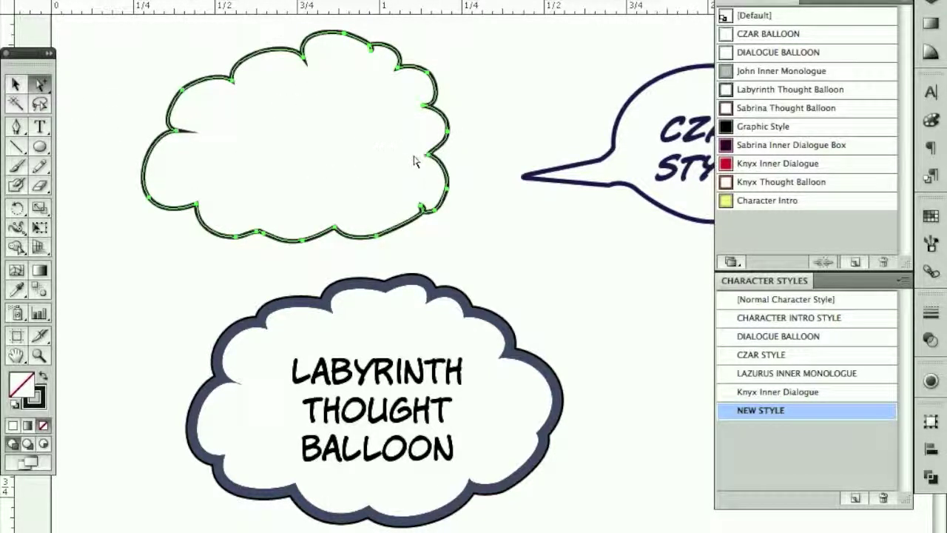
# Try the Labyrinth, Sabrina, Knyx and Character Intro graphic styles on the new cloud, finishing with John Inner Monologue
pyautogui.click(800, 91)
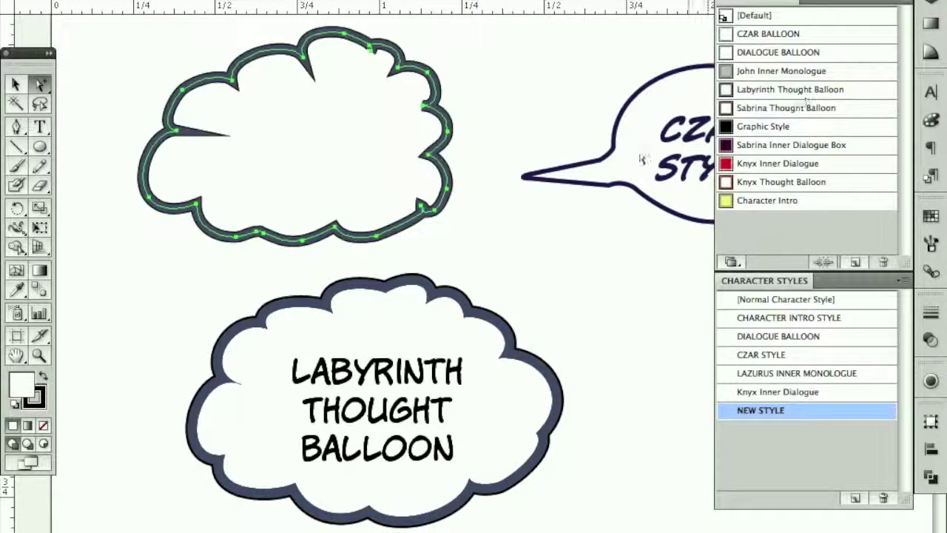
pyautogui.click(769, 147)
pyautogui.click(773, 111)
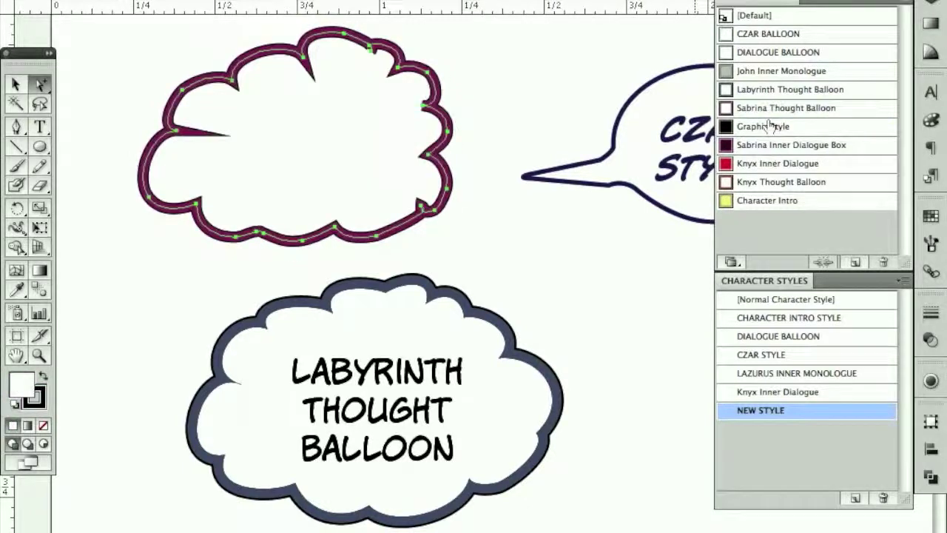
pyautogui.click(772, 127)
pyautogui.click(771, 146)
pyautogui.click(763, 182)
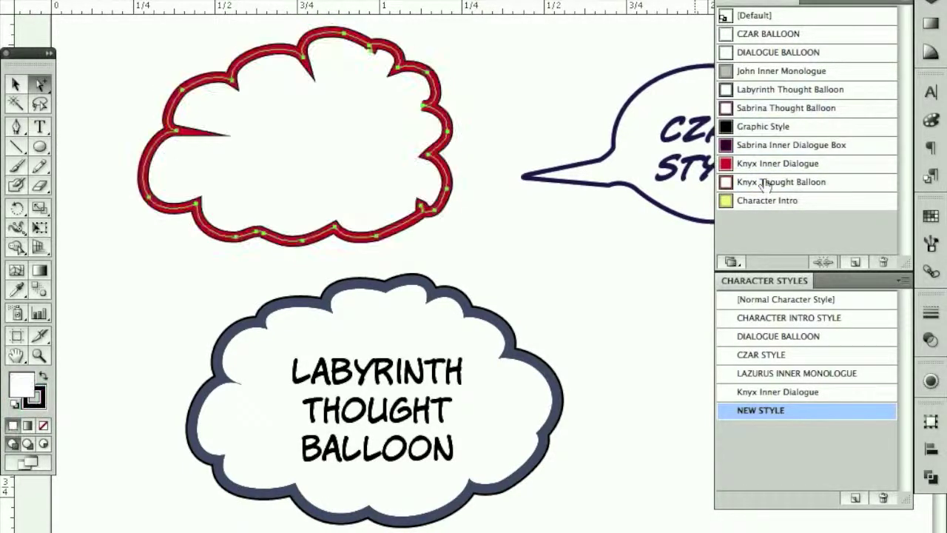
pyautogui.click(762, 200)
pyautogui.click(763, 71)
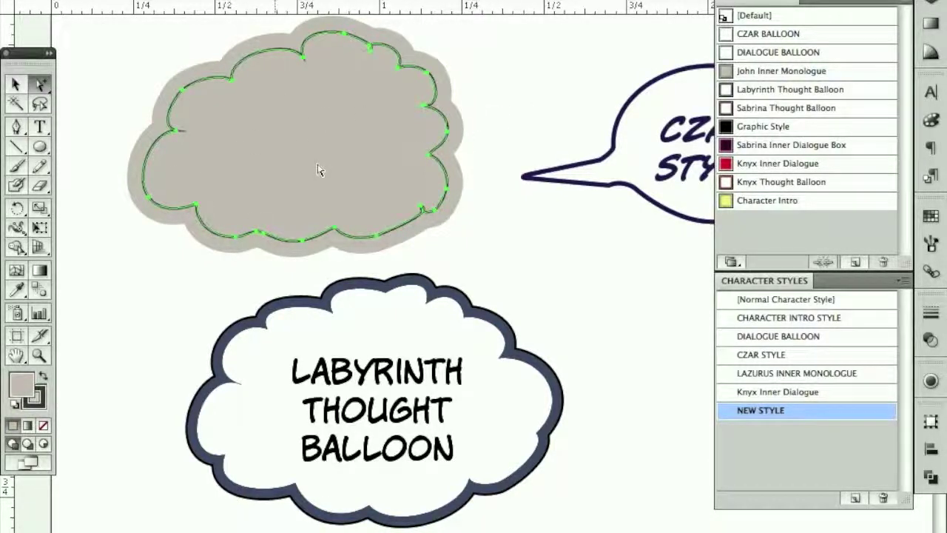
pyautogui.press('super+0')
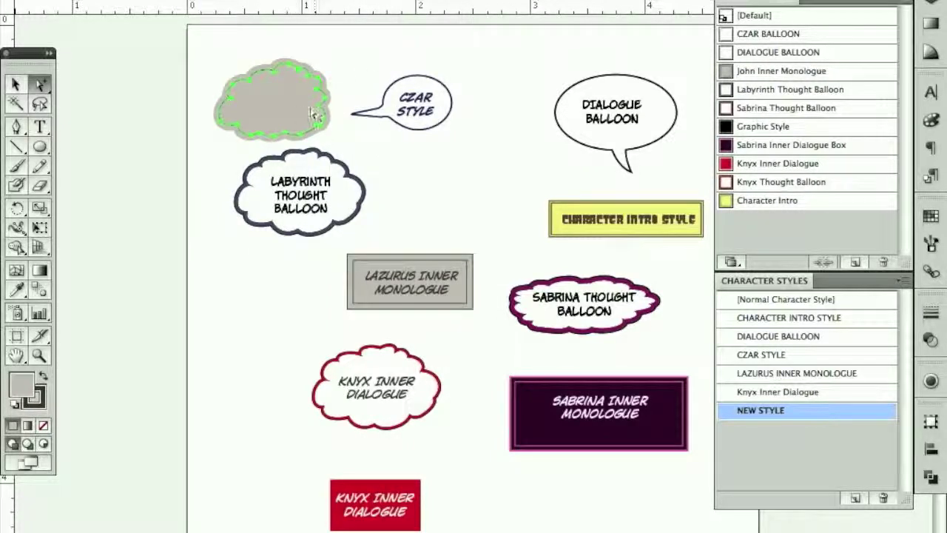
# Delete the gray test cloud from the style template, and bring up the comic page document
pyautogui.press('Delete')
pyautogui.moveTo(497, 97); pyautogui.dragTo(453, 83)
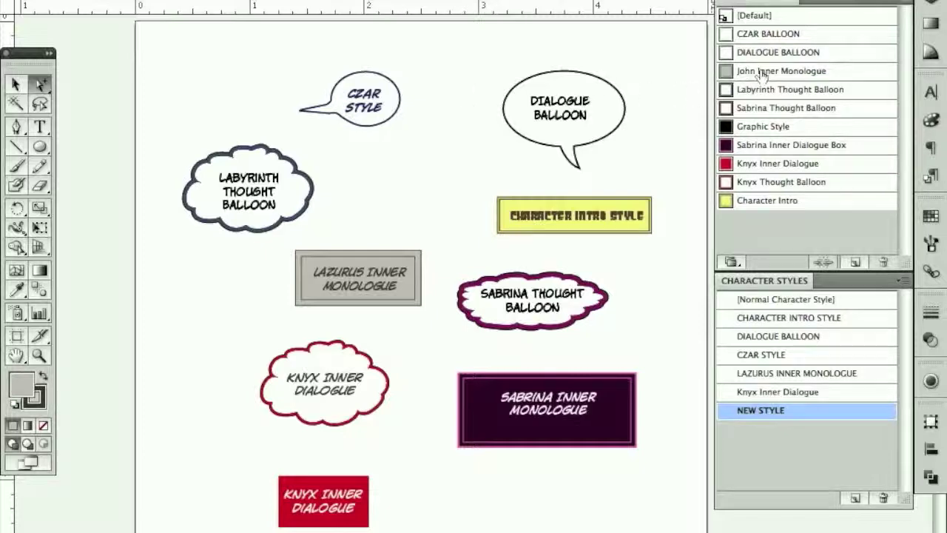
pyautogui.click(174, 1)
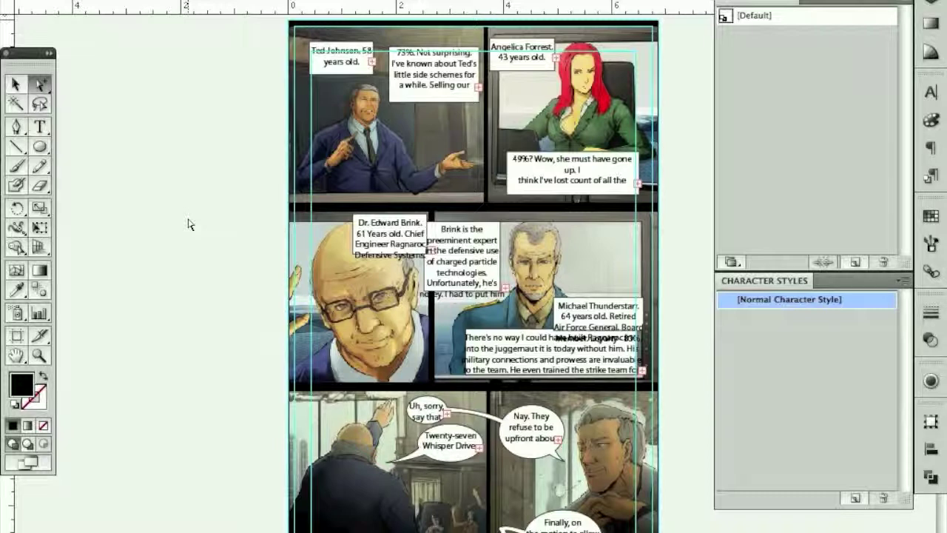
pyautogui.click(587, 1)
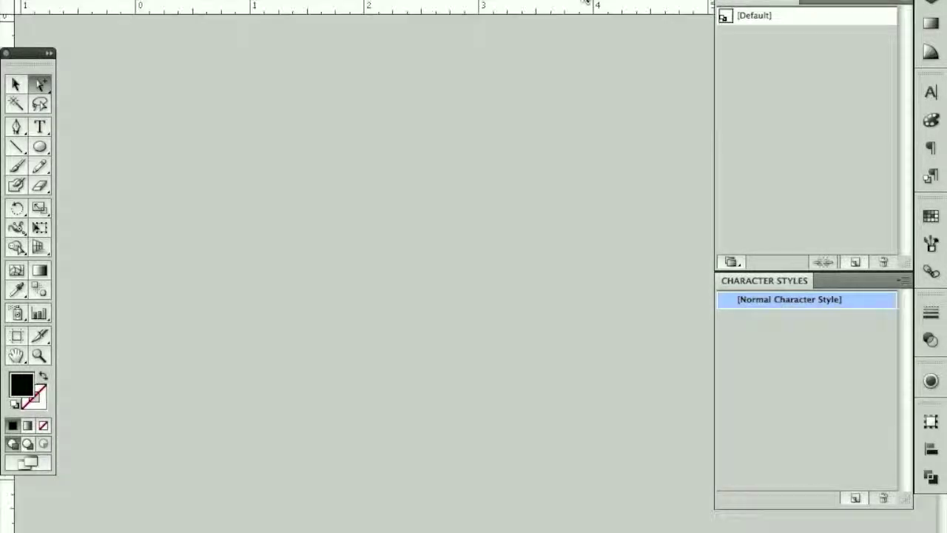
pyautogui.hotkey('ctrl', '`')
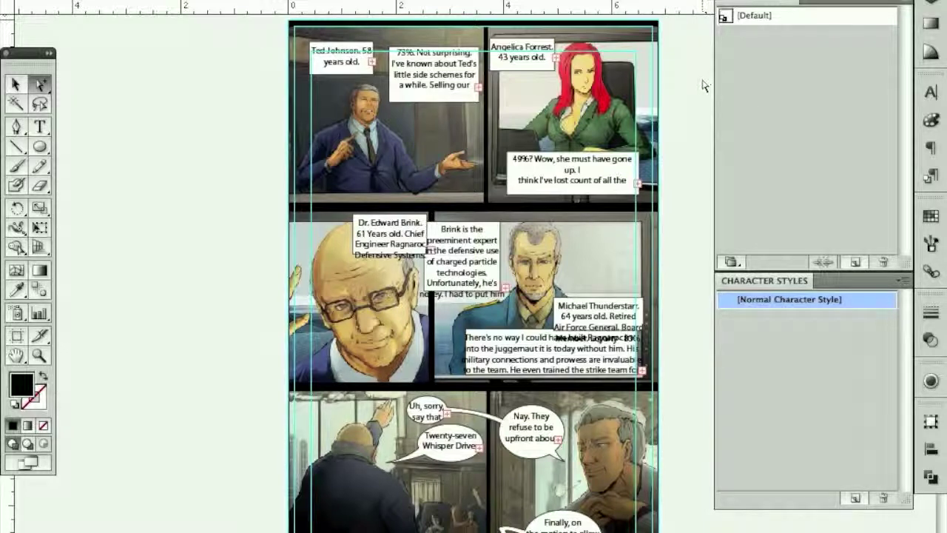
# Load the character styles from RAGNAROC STYLE TEMPLATE.ai in the ILLUSTRATOR folder into the comic page
pyautogui.click(901, 282)
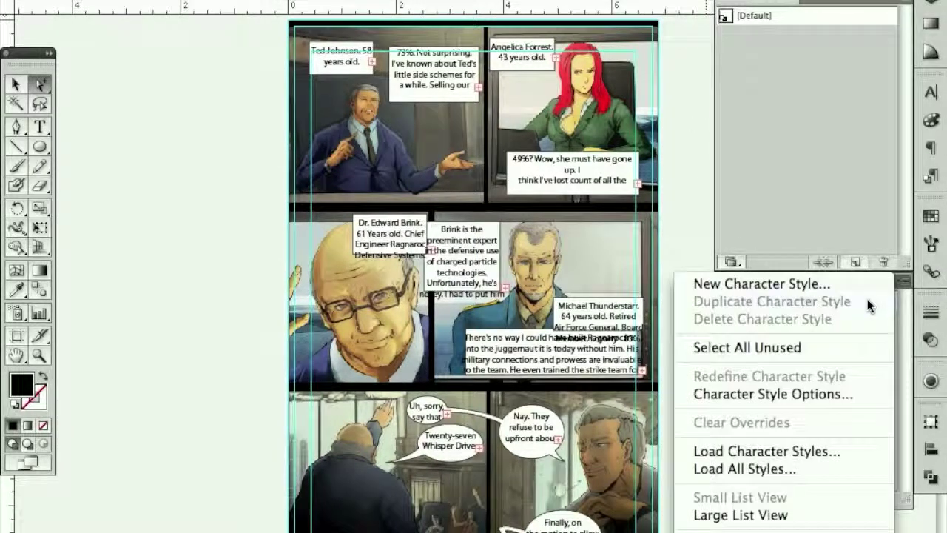
pyautogui.click(811, 452)
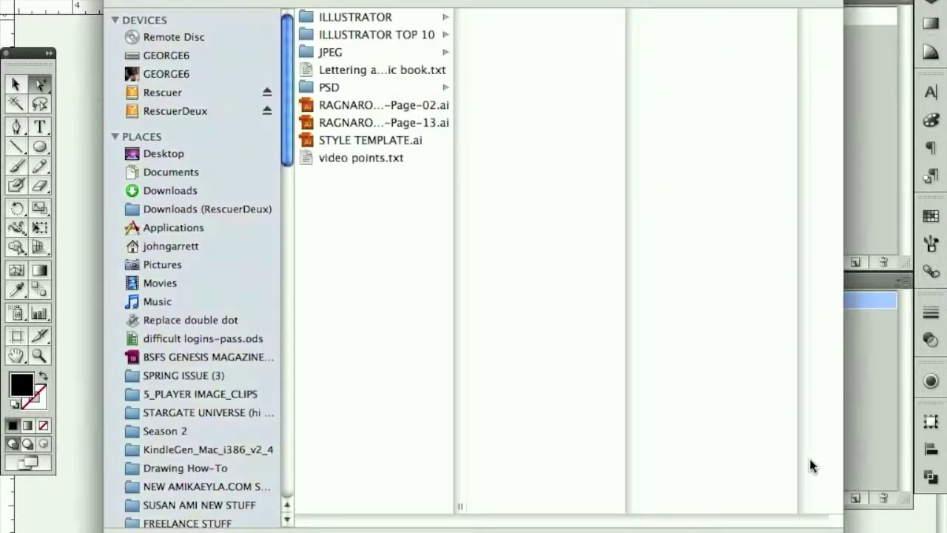
pyautogui.click(384, 22)
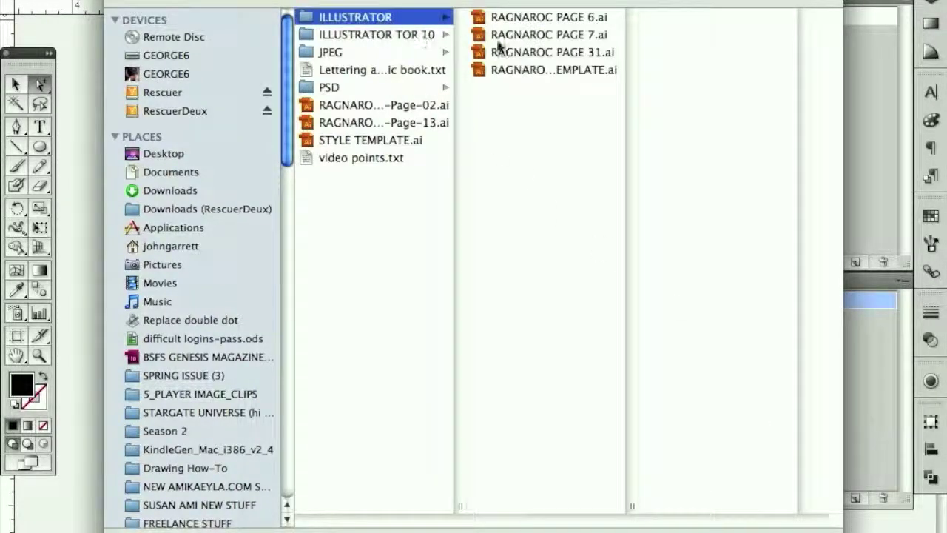
pyautogui.click(521, 70)
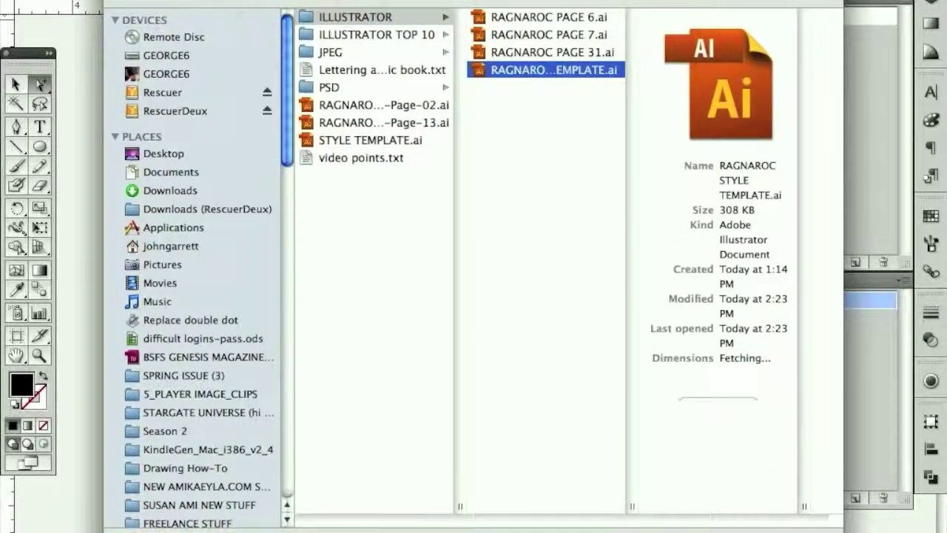
pyautogui.press('Return')
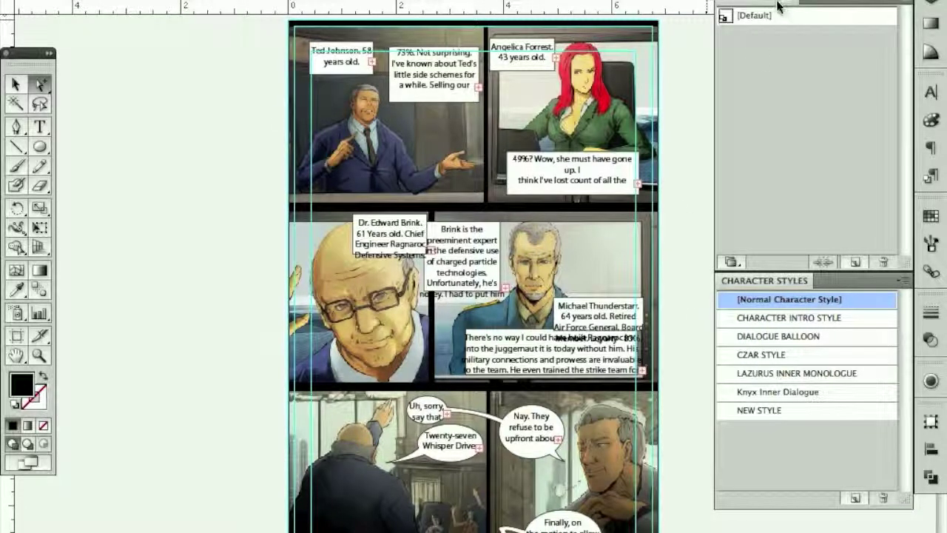
# Open RAGNAROC STYLE TEMPLATE as a graphic style library and enlarge its list to show every style
pyautogui.click(905, 6)
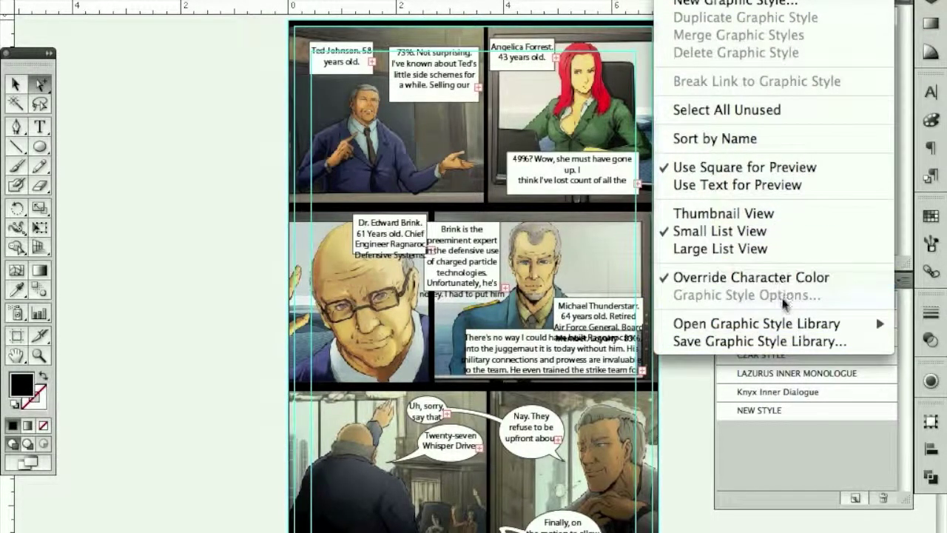
pyautogui.moveTo(787, 324)
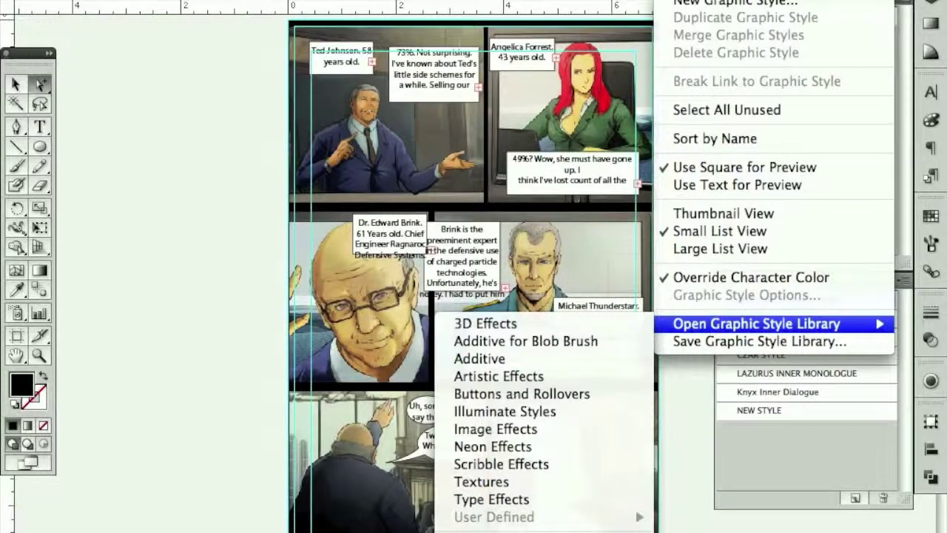
pyautogui.click(607, 530)
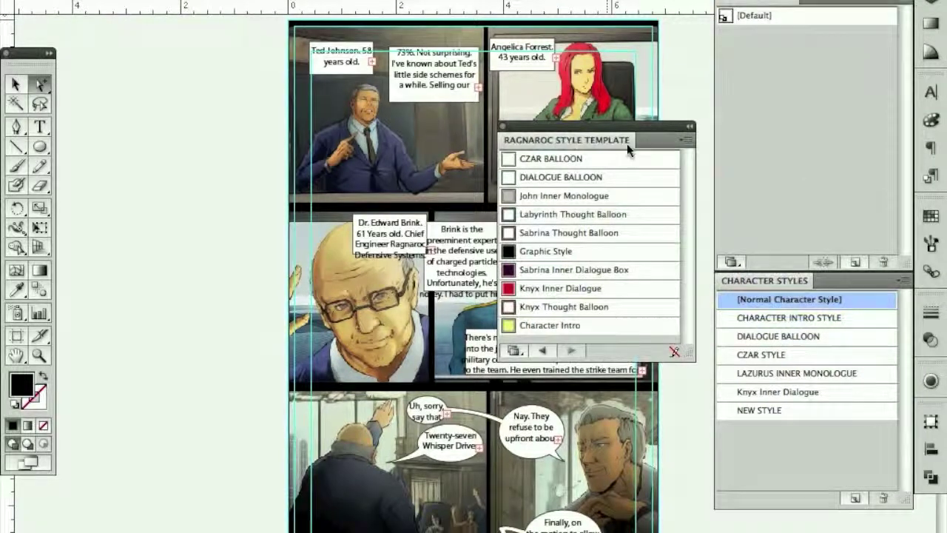
pyautogui.moveTo(688, 350); pyautogui.dragTo(683, 387)
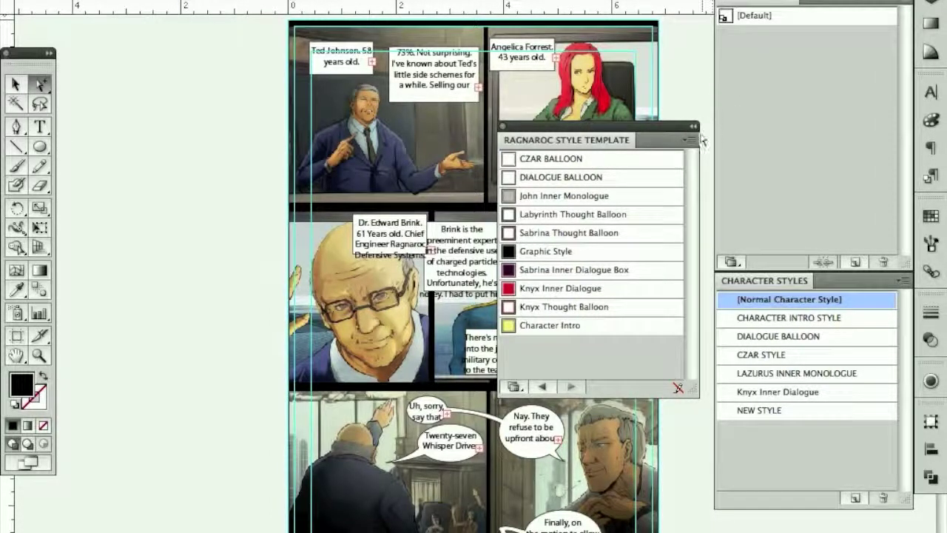
# Add all the library's styles, from CZAR BALLOON through Character Intro, to the comic page's graphic styles
pyautogui.click(643, 162)
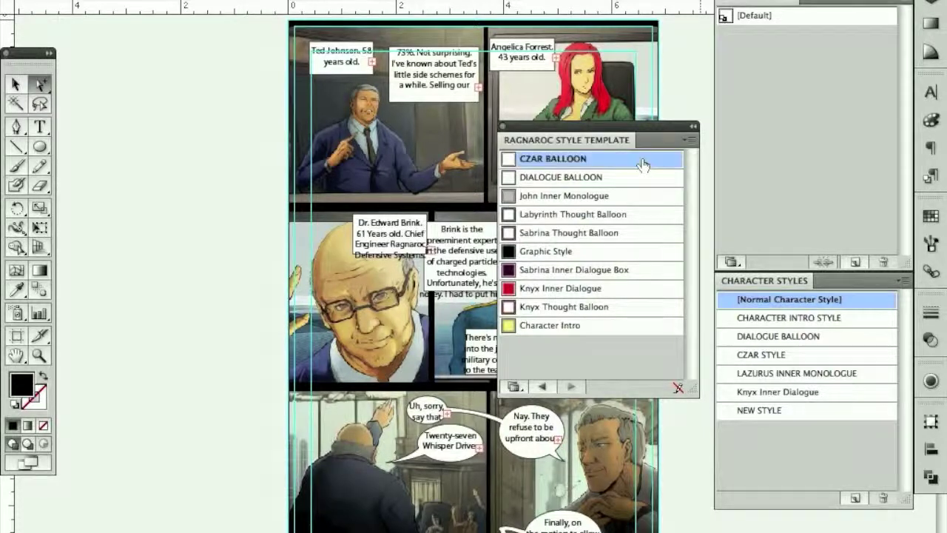
pyautogui.keyDown('shift'); pyautogui.click(629, 325); pyautogui.keyUp('shift')
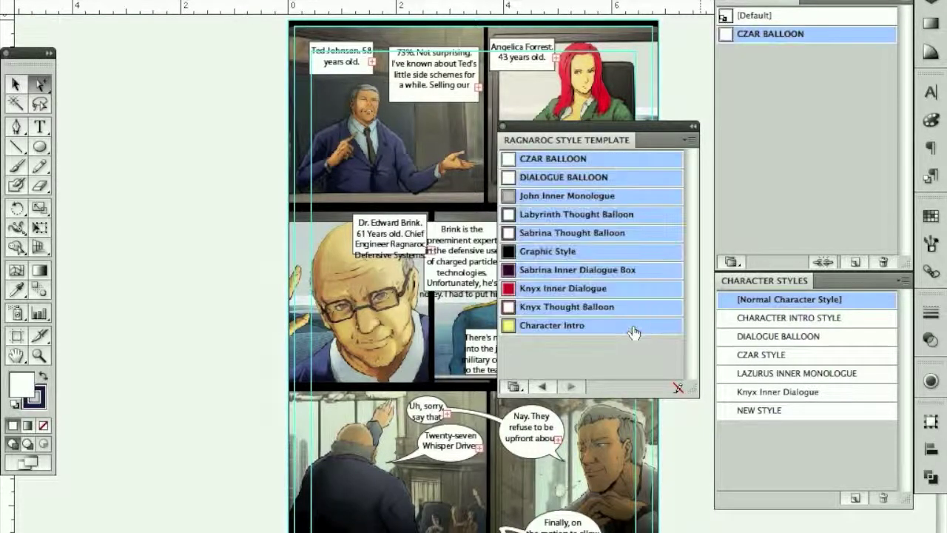
pyautogui.click(690, 140)
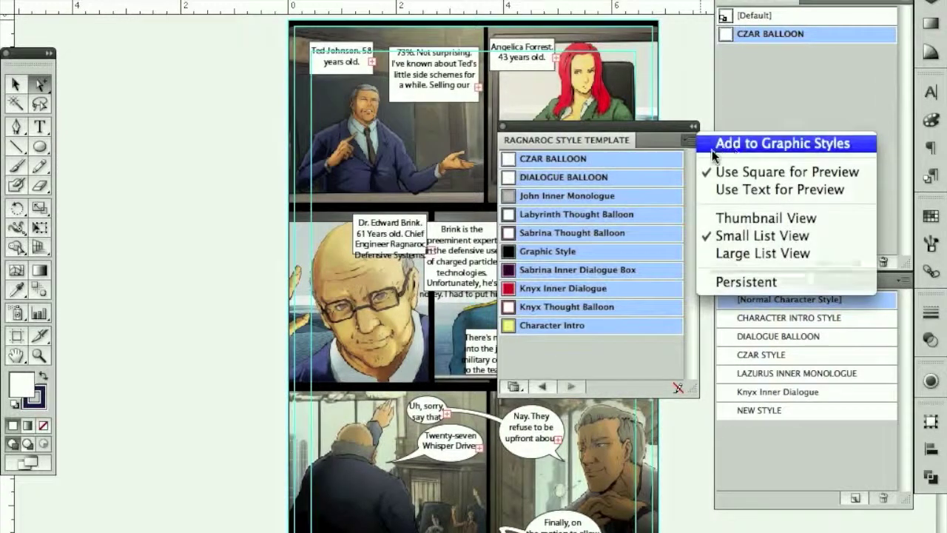
pyautogui.click(777, 144)
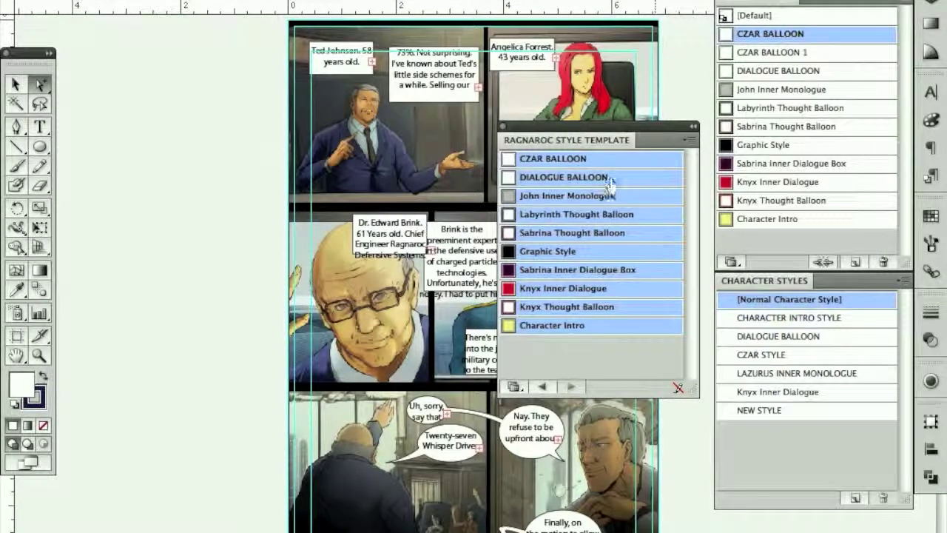
# Delete the duplicate CZAR BALLOON 1 graphic style and close the RAGNAROC STYLE TEMPLATE library
pyautogui.click(820, 53)
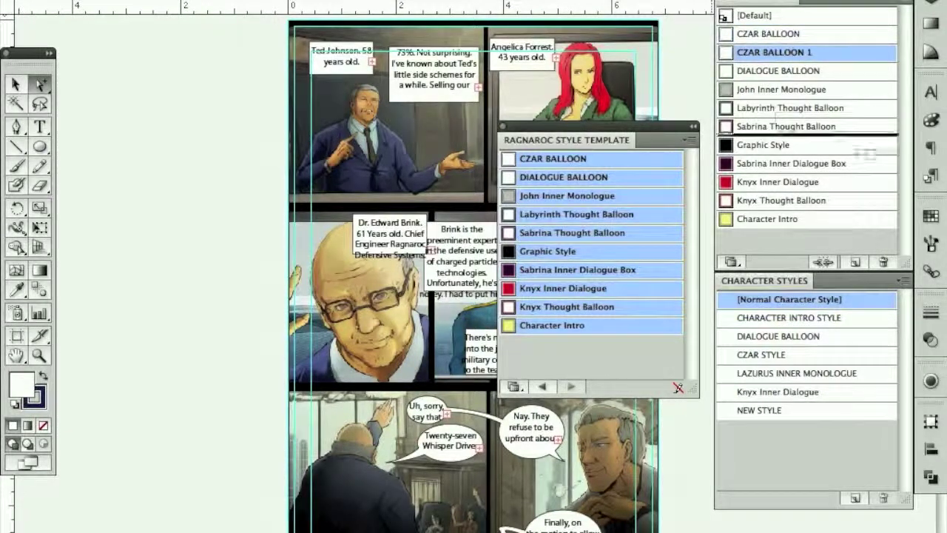
pyautogui.click(882, 261)
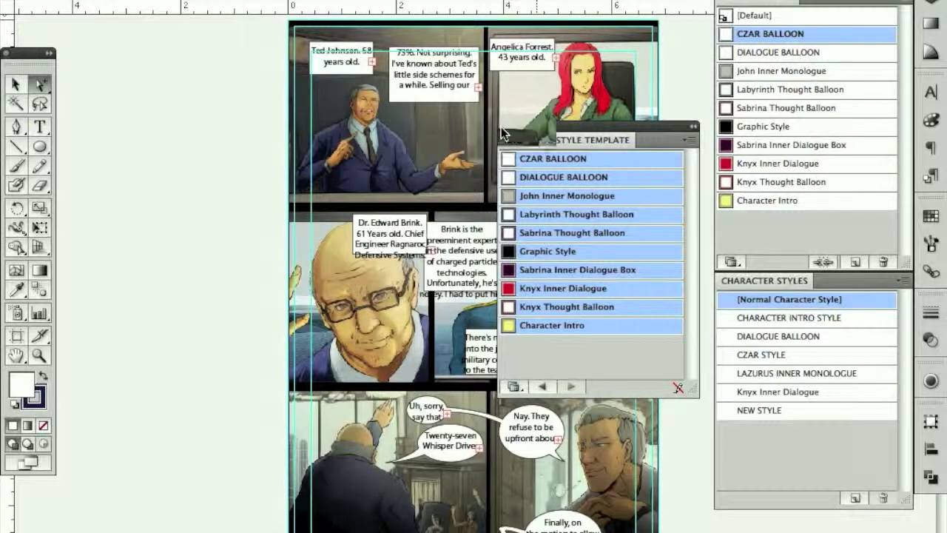
pyautogui.click(501, 132)
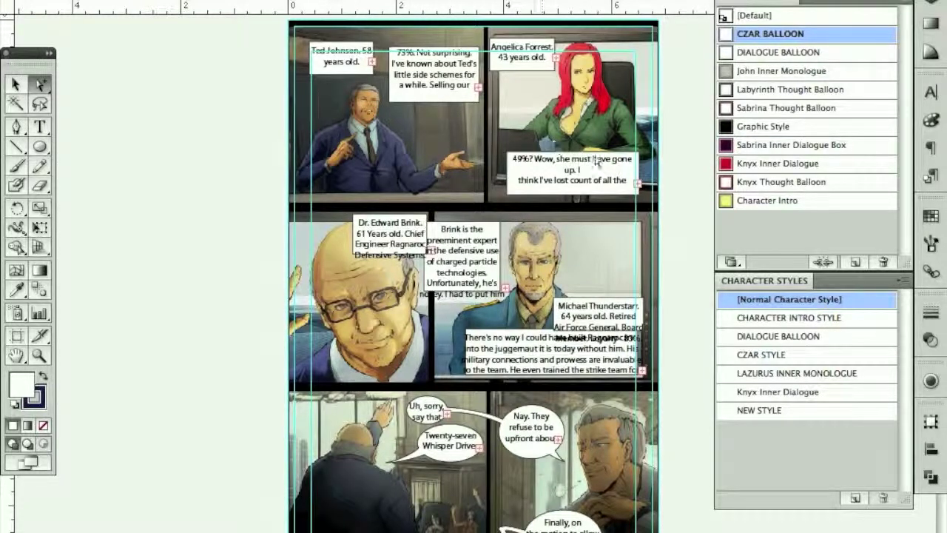
# Check the contents of the BALLOONS/BOXES, TEXT and ARTWORK layers by hiding and reshowing them, and lock the TEXT layer
pyautogui.press('F7')
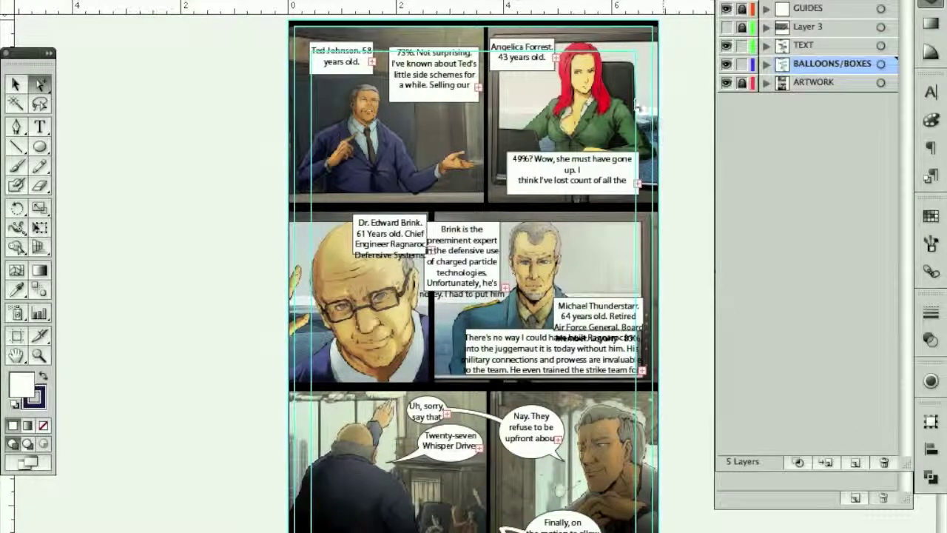
pyautogui.click(727, 65)
pyautogui.click(726, 66)
pyautogui.click(726, 48)
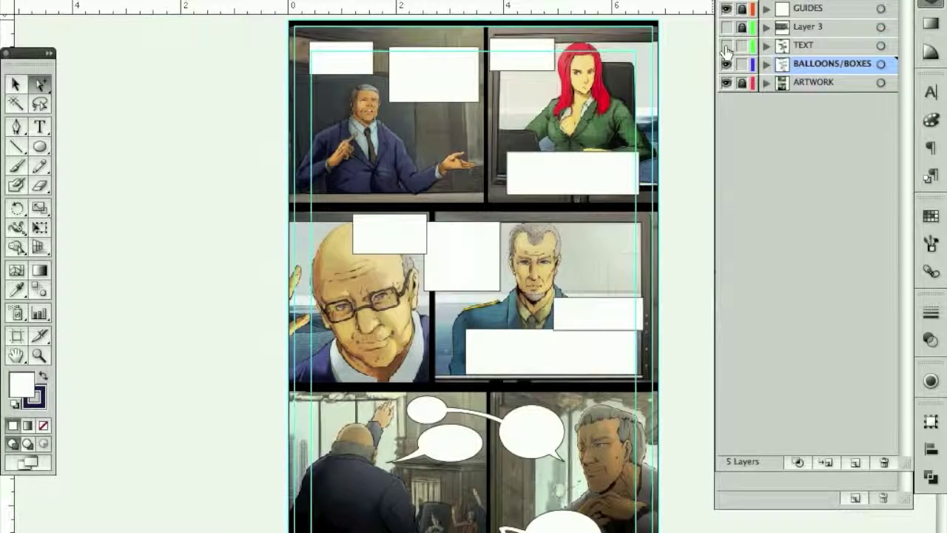
pyautogui.click(726, 46)
pyautogui.click(726, 83)
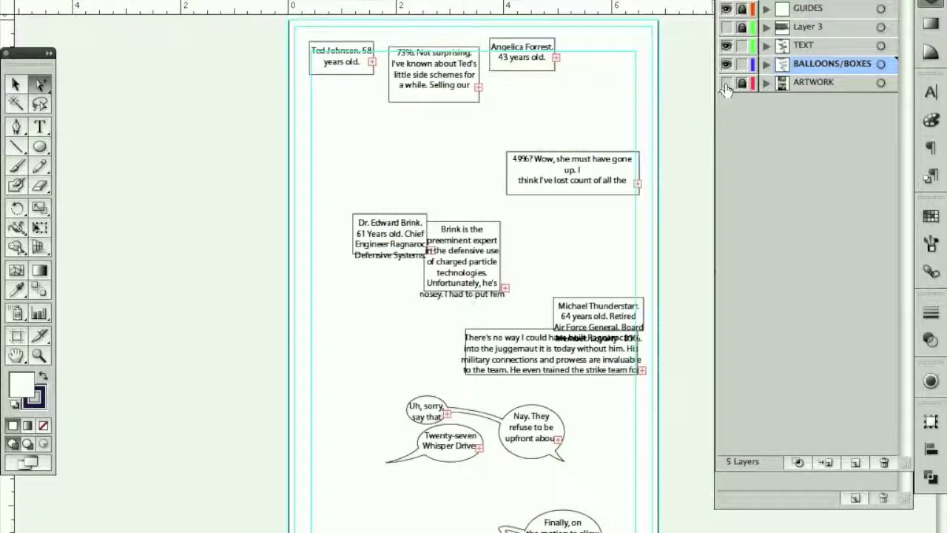
pyautogui.click(725, 85)
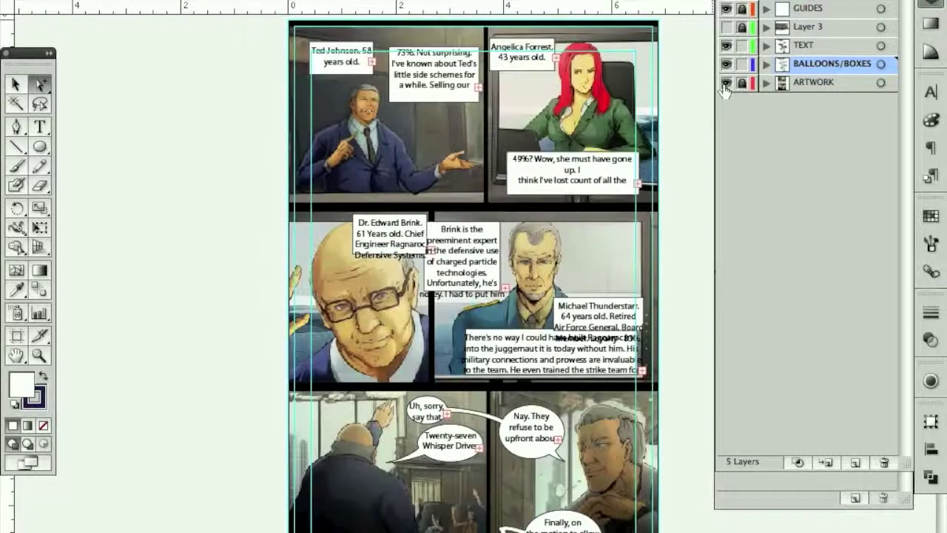
pyautogui.click(741, 46)
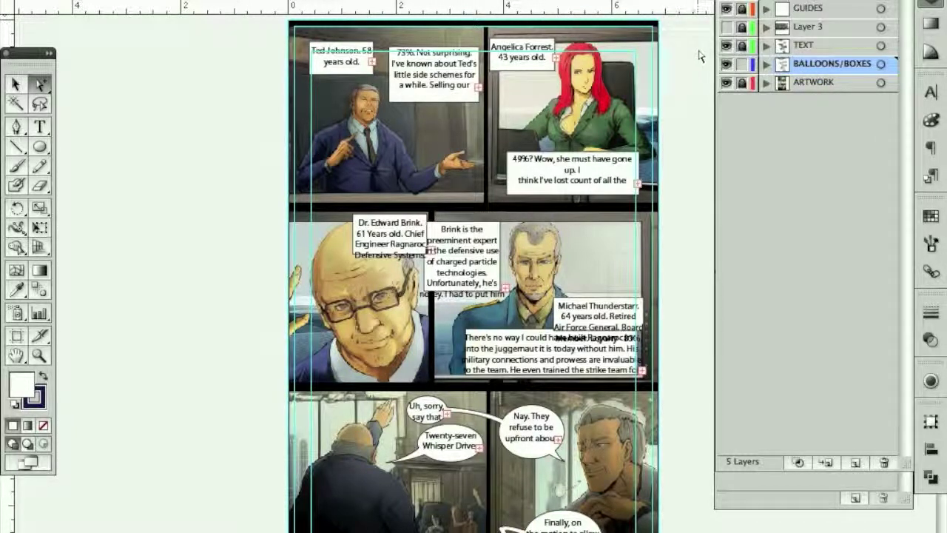
# Apply the CZAR BALLOON graphic style to the four character introduction boxes in the upper two rows of panels
pyautogui.click(353, 70)
pyautogui.moveTo(289, 30); pyautogui.dragTo(593, 198)
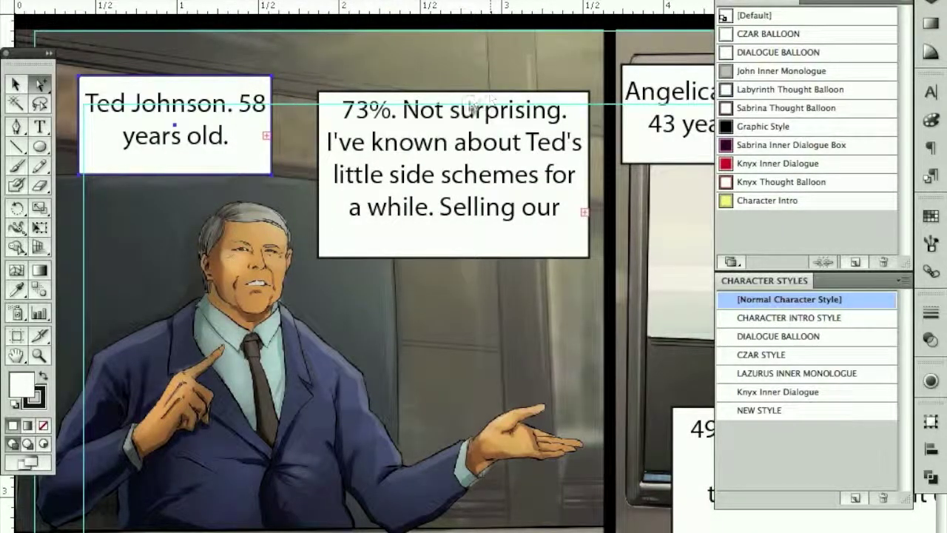
pyautogui.press('super+0')
pyautogui.keyDown('shift'); pyautogui.click(527, 61); pyautogui.keyUp('shift')
pyautogui.keyDown('shift'); pyautogui.click(388, 226); pyautogui.keyUp('shift')
pyautogui.keyDown('shift'); pyautogui.click(600, 307); pyautogui.keyUp('shift')
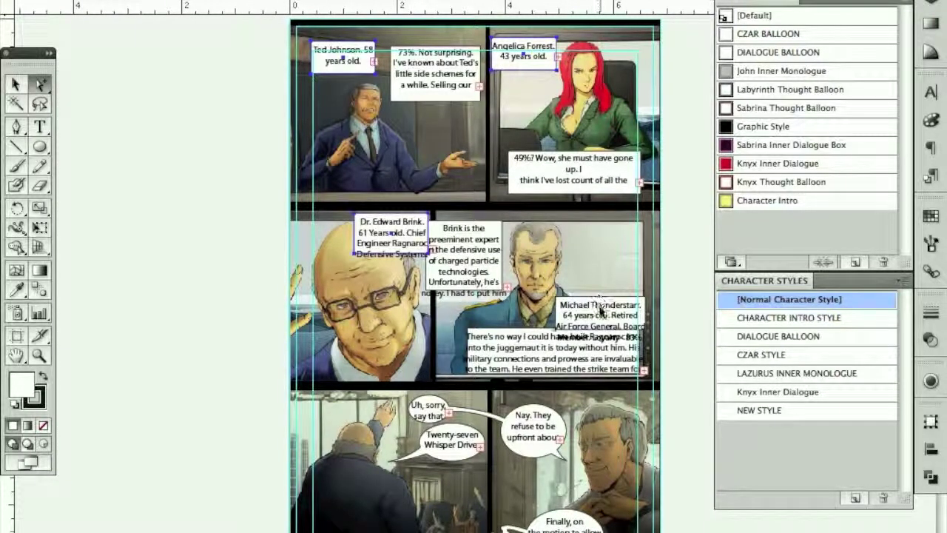
pyautogui.moveTo(297, 30); pyautogui.dragTo(590, 182)
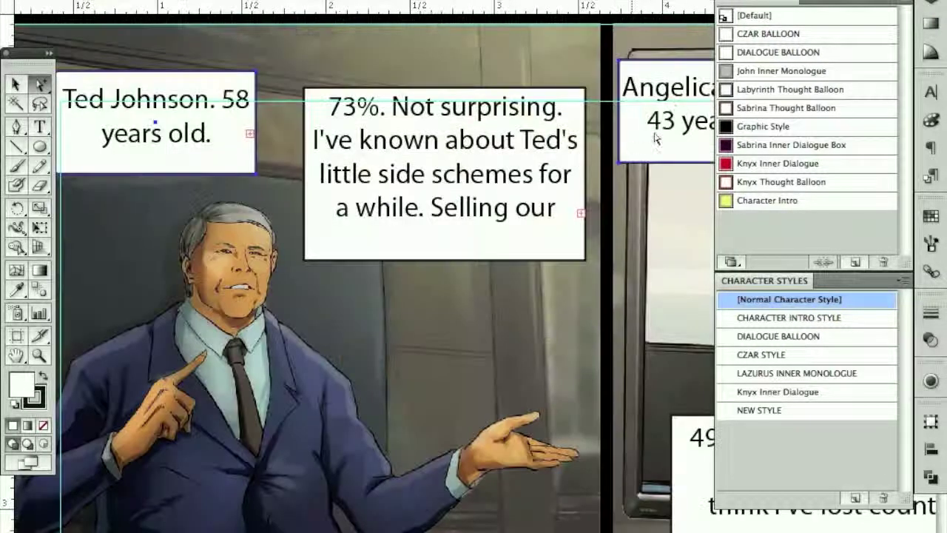
pyautogui.click(758, 34)
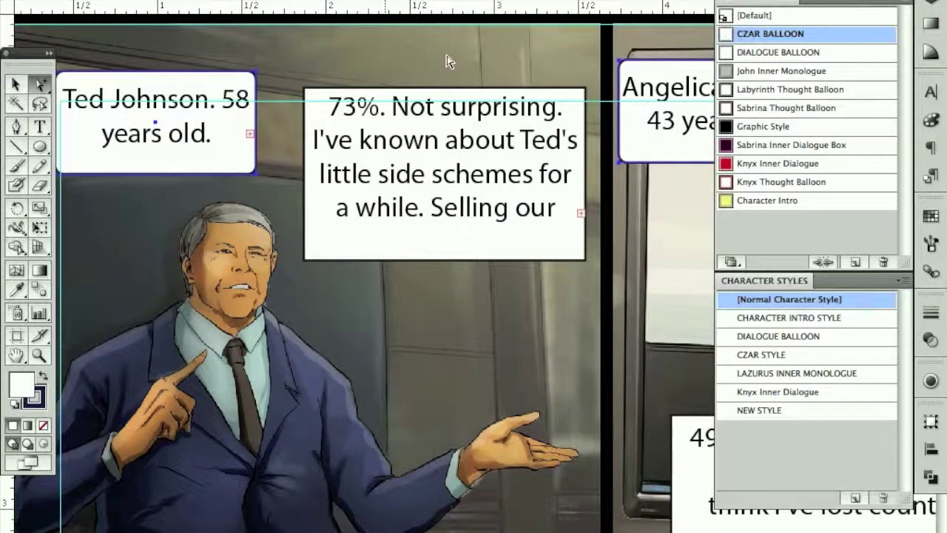
# Apply the John Inner Monologue graphic style to the four monologue caption boxes in the upper two rows of panels
pyautogui.press('super+0')
pyautogui.click(456, 97)
pyautogui.keyDown('shift'); pyautogui.click(561, 179); pyautogui.keyUp('shift')
pyautogui.keyDown('shift'); pyautogui.click(458, 244); pyautogui.keyUp('shift')
pyautogui.keyDown('shift'); pyautogui.click(539, 348); pyautogui.keyUp('shift')
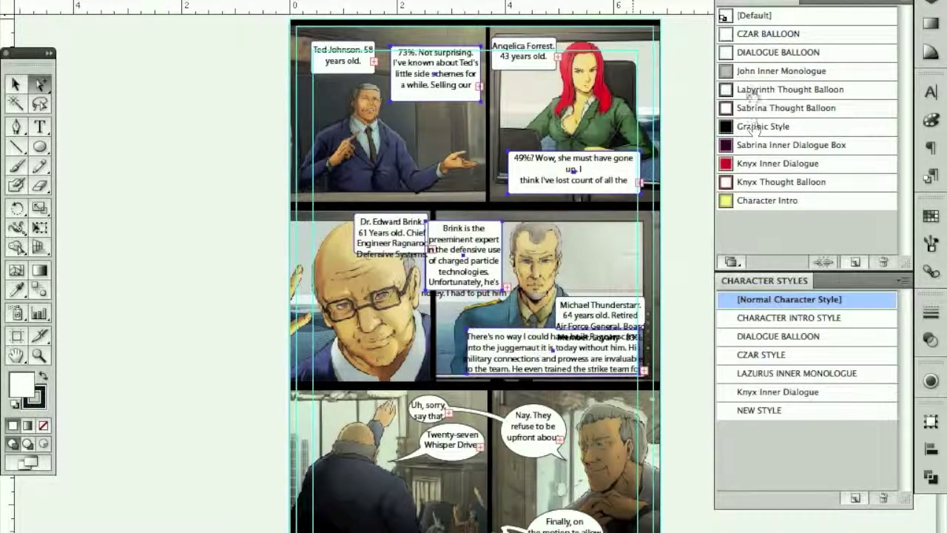
pyautogui.moveTo(411, 39); pyautogui.dragTo(644, 227)
pyautogui.click(804, 74)
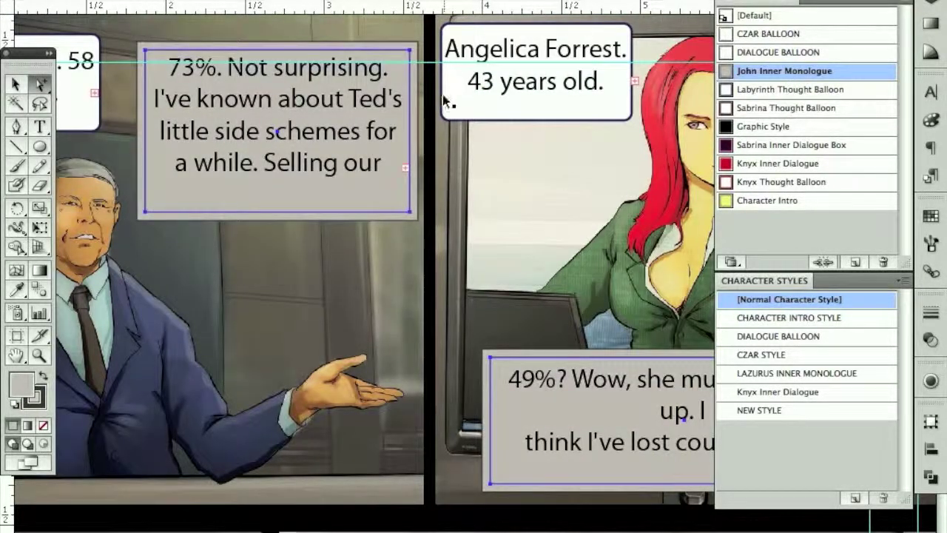
# Apply the DIALOGUE BALLOON graphic style to the speech balloons in the panels below the monologue captions
pyautogui.hotkey('ctrl', '-')
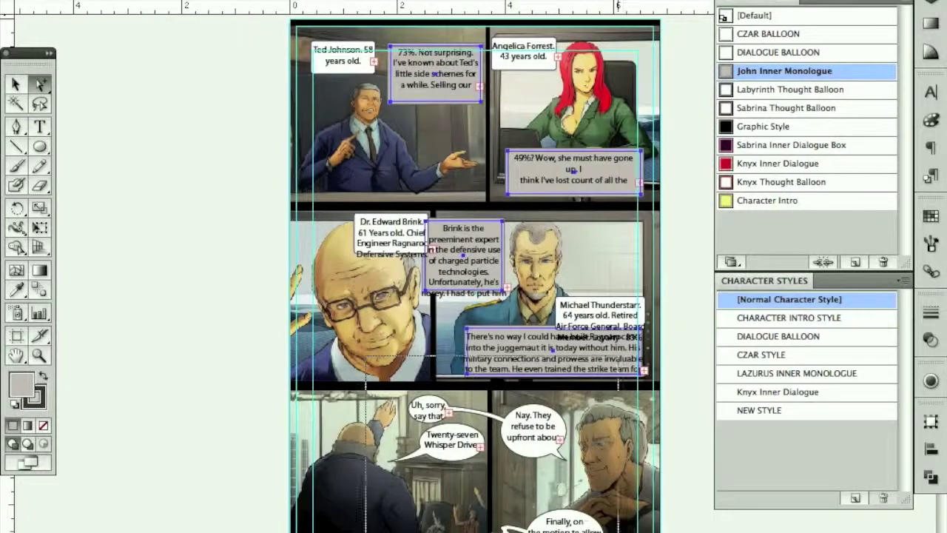
pyautogui.moveTo(365, 355); pyautogui.dragTo(619, 532)
pyautogui.moveTo(196, 144); pyautogui.dragTo(620, 520)
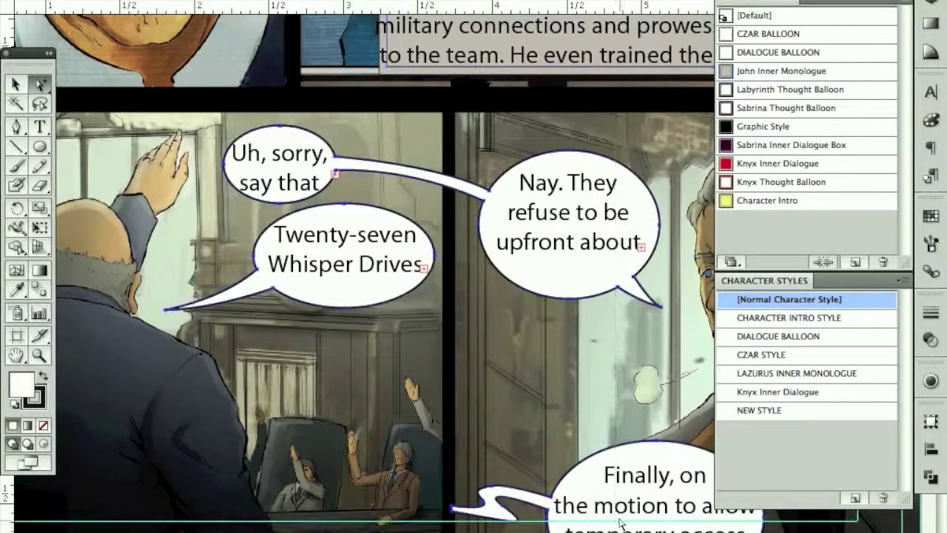
pyautogui.click(822, 53)
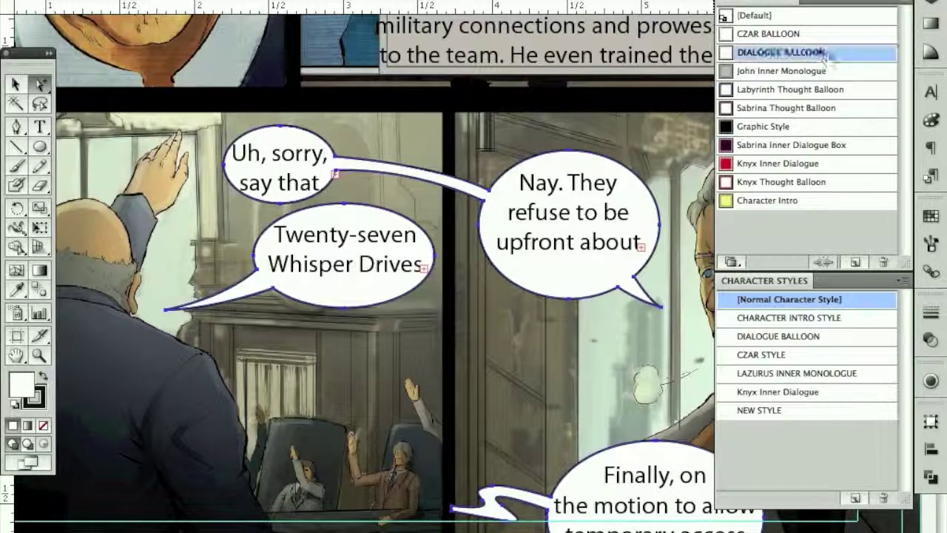
pyautogui.click(670, 323)
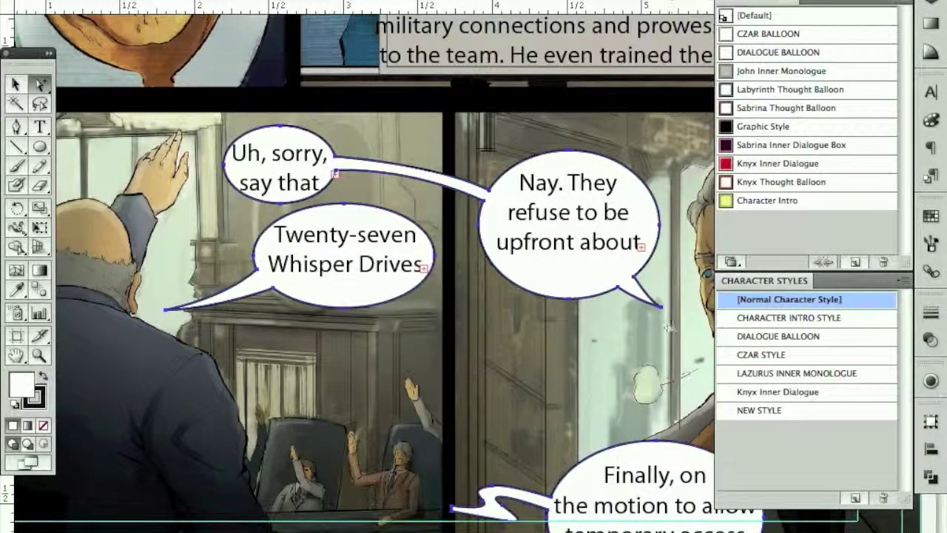
# Reapply the DIALOGUE BALLOON graphic style to the selected speech balloons so their tails come to a sharp point
pyautogui.moveTo(578, 227); pyautogui.dragTo(693, 369)
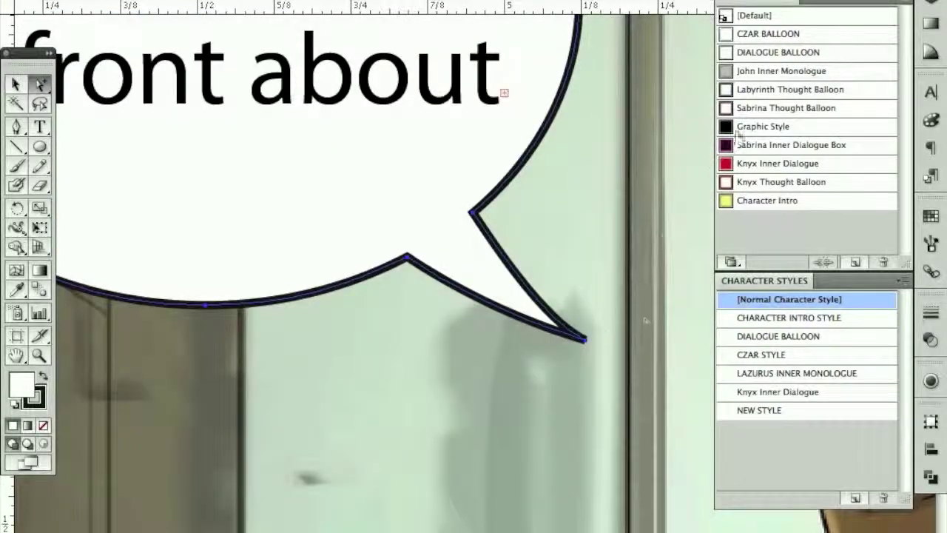
pyautogui.click(839, 55)
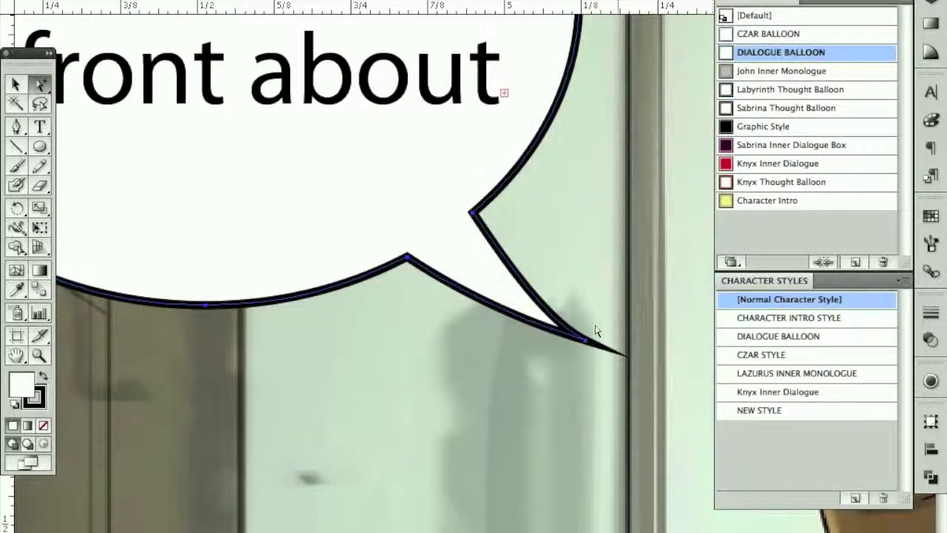
pyautogui.hotkey('ctrl', '0')
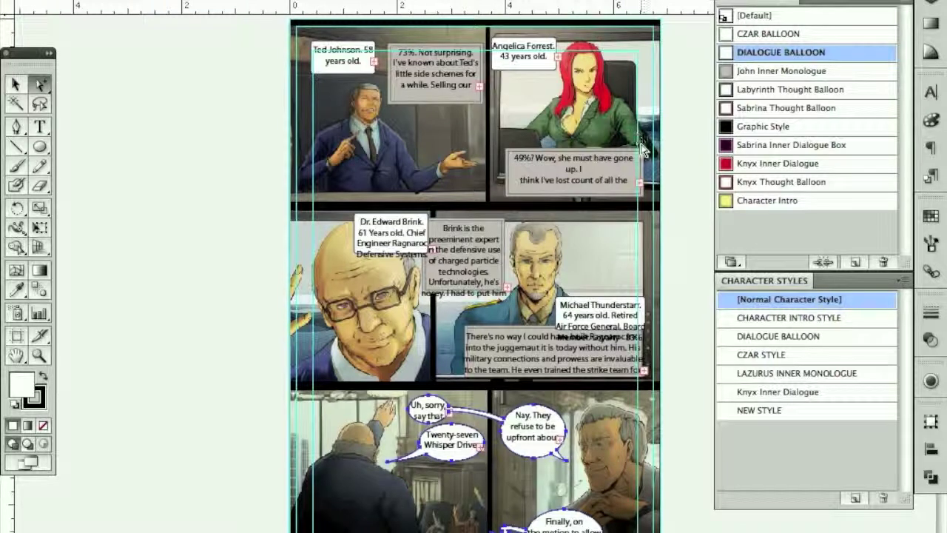
# Lock the BALLOONS/BOXES layer, then unlock the TEXT layer and make it the active layer
pyautogui.press('F7')
pyautogui.click(741, 64)
pyautogui.click(742, 46)
pyautogui.click(784, 45)
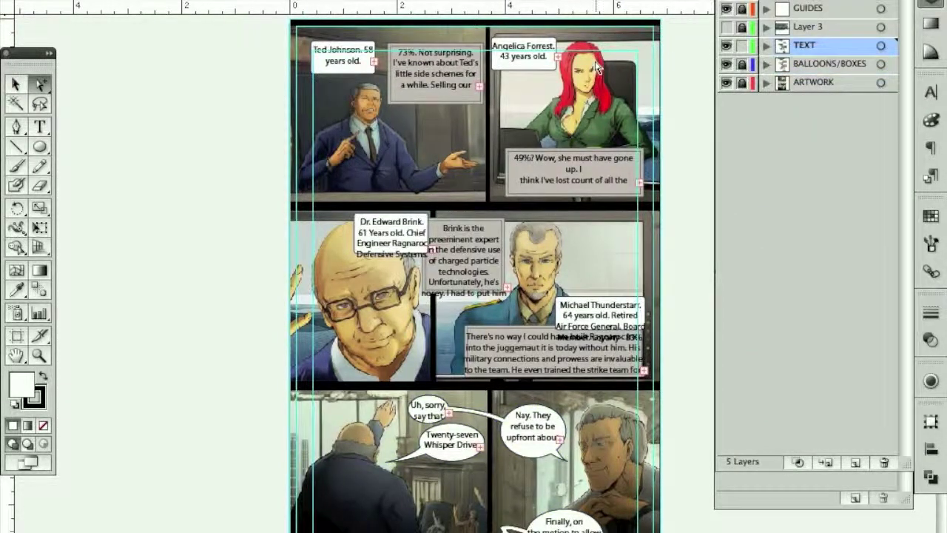
pyautogui.press('F7')
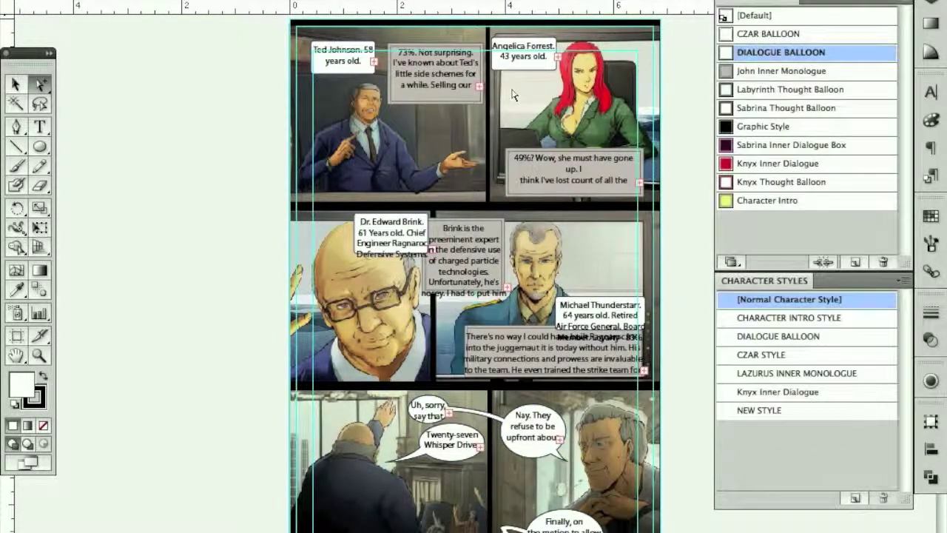
# Apply the CZAR STYLE character style to the text of the four character introduction boxes
pyautogui.click(346, 55)
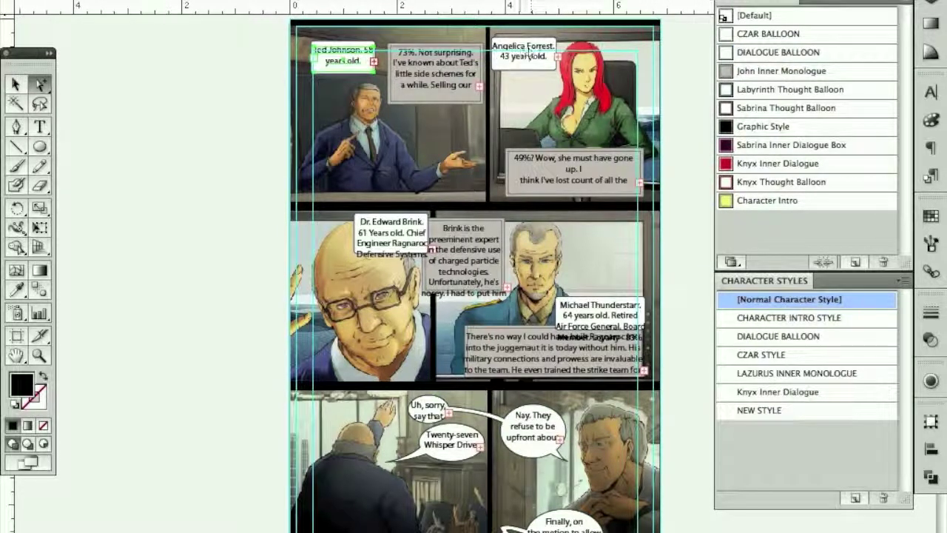
pyautogui.keyDown('shift'); pyautogui.click(520, 53); pyautogui.keyUp('shift')
pyautogui.keyDown('shift'); pyautogui.click(392, 233); pyautogui.keyUp('shift')
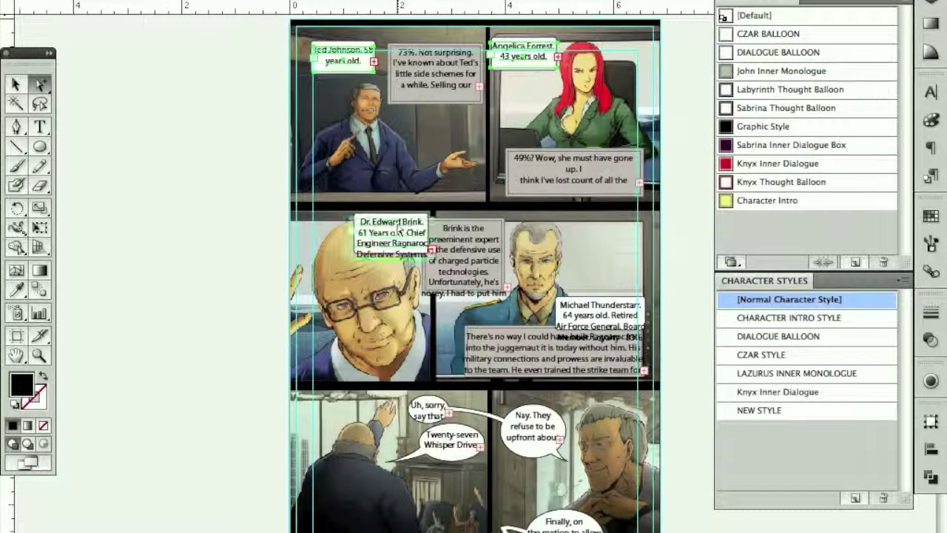
pyautogui.keyDown('shift'); pyautogui.click(604, 314); pyautogui.keyUp('shift')
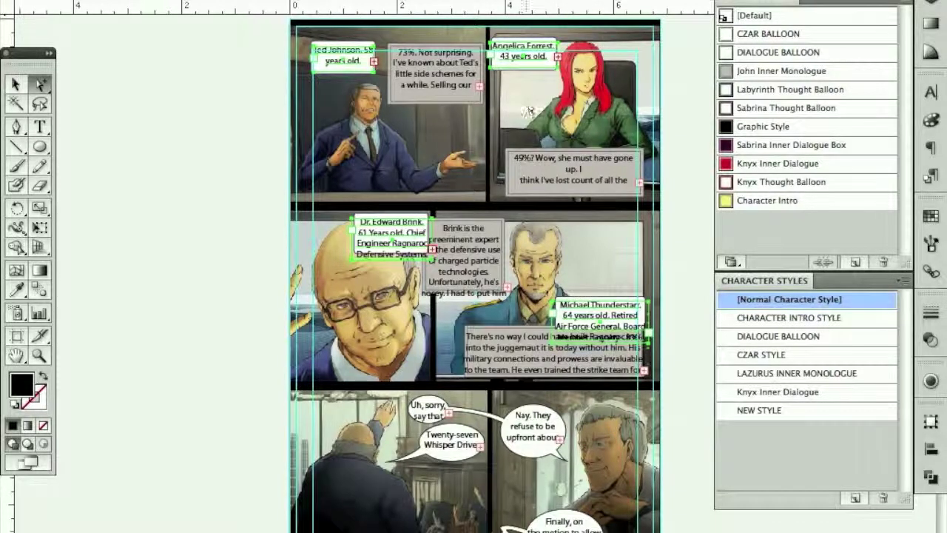
pyautogui.moveTo(292, 30); pyautogui.dragTo(638, 257)
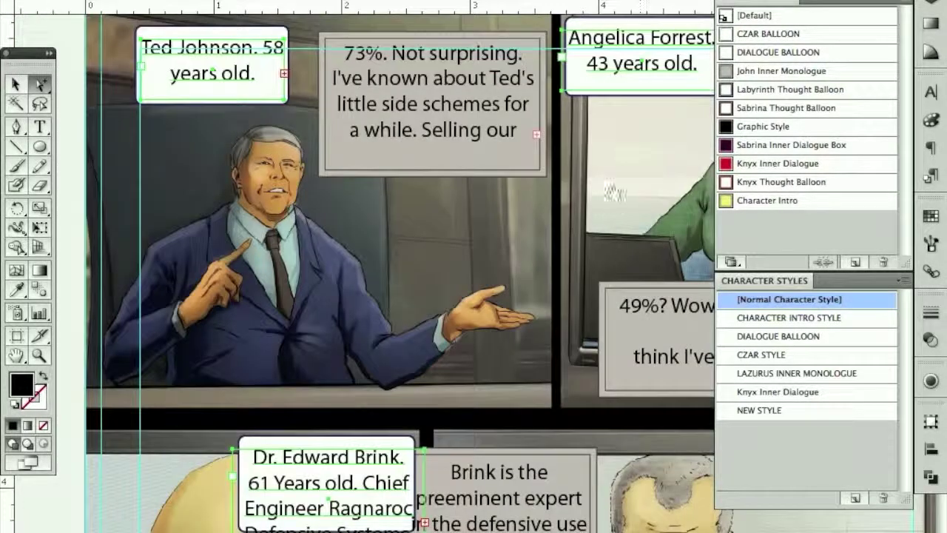
pyautogui.moveTo(613, 193); pyautogui.dragTo(570, 198)
pyautogui.click(795, 358)
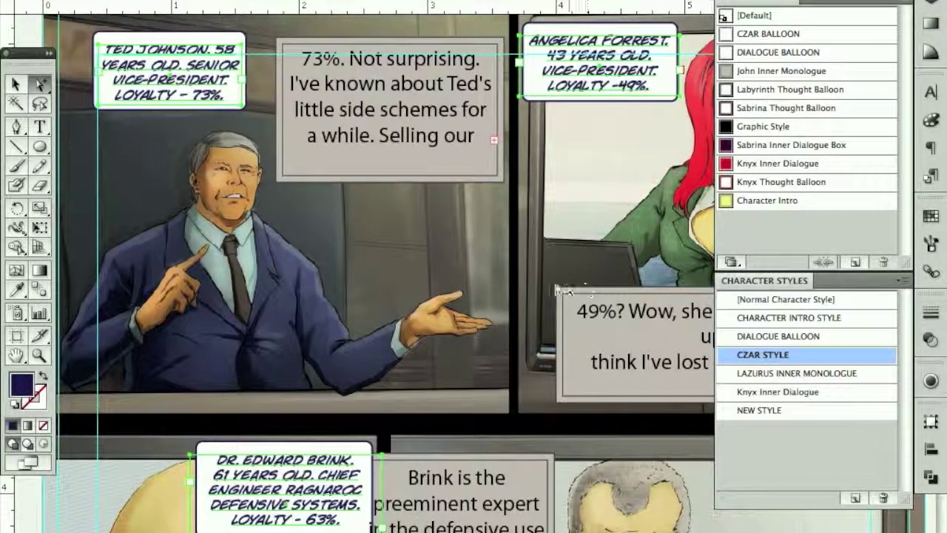
# Apply the LAZURUS INNER MONOLOGUE character style to the text of the four monologue captions in the upper two rows of panels
pyautogui.hotkey('ctrl', '1')
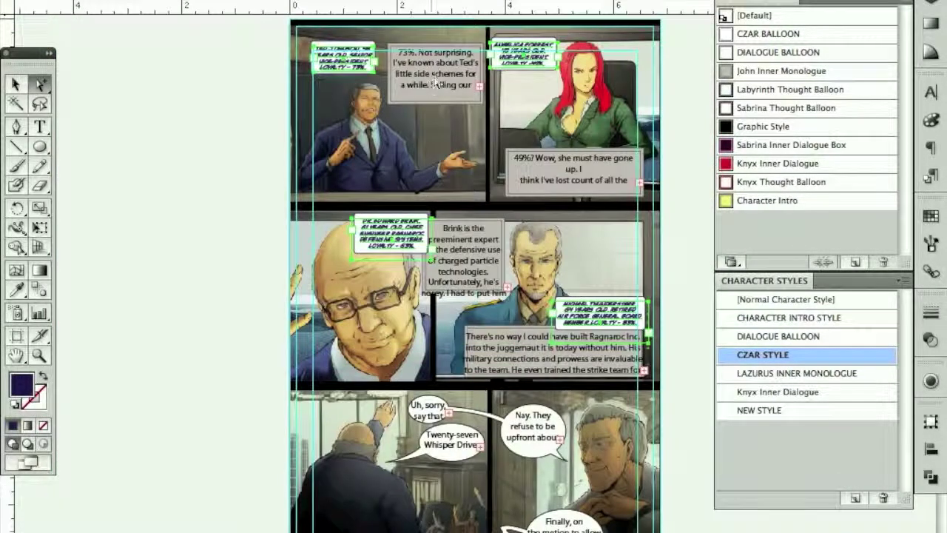
pyautogui.keyDown('shift'); pyautogui.click(571, 158); pyautogui.keyUp('shift')
pyautogui.keyDown('shift'); pyautogui.click(468, 257); pyautogui.keyUp('shift')
pyautogui.click(548, 345)
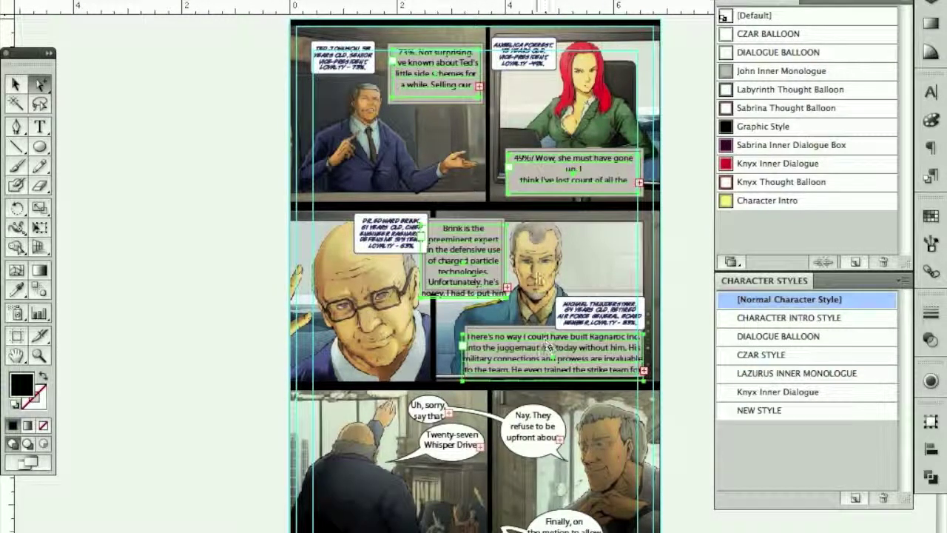
pyautogui.press('super+plus')
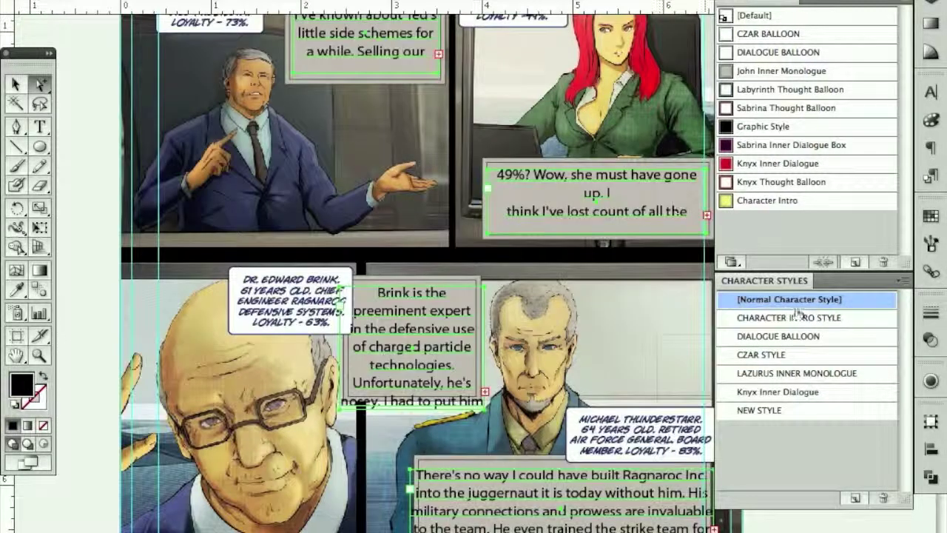
pyautogui.click(814, 376)
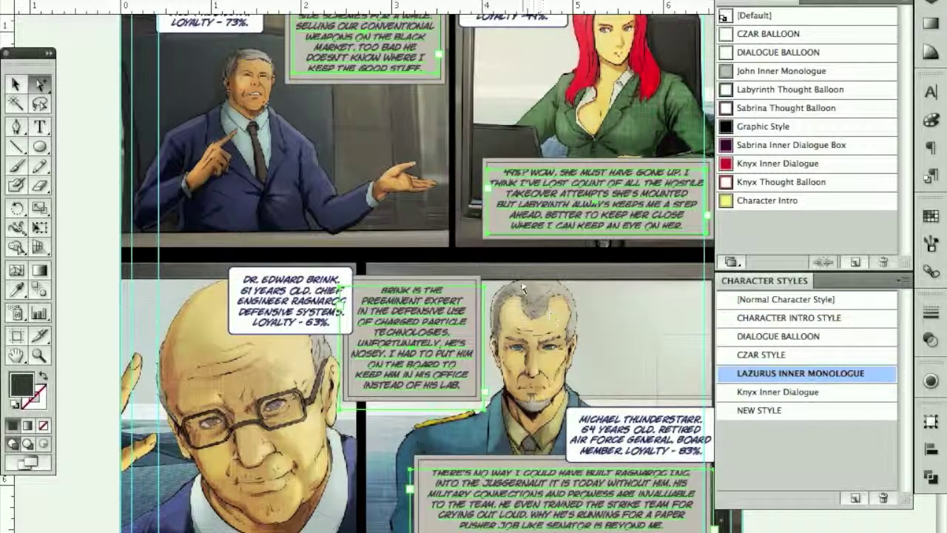
# Apply the DIALOGUE BALLOON character style to the text in the speech balloons, then deselect it
pyautogui.press('super+0')
pyautogui.hotkey('ctrl', '-')
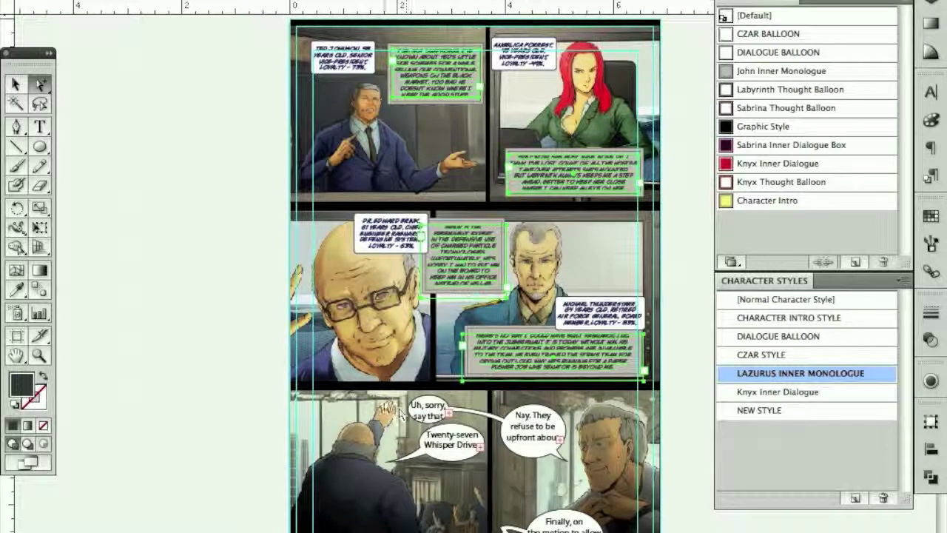
pyautogui.moveTo(552, 527); pyautogui.dragTo(608, 528)
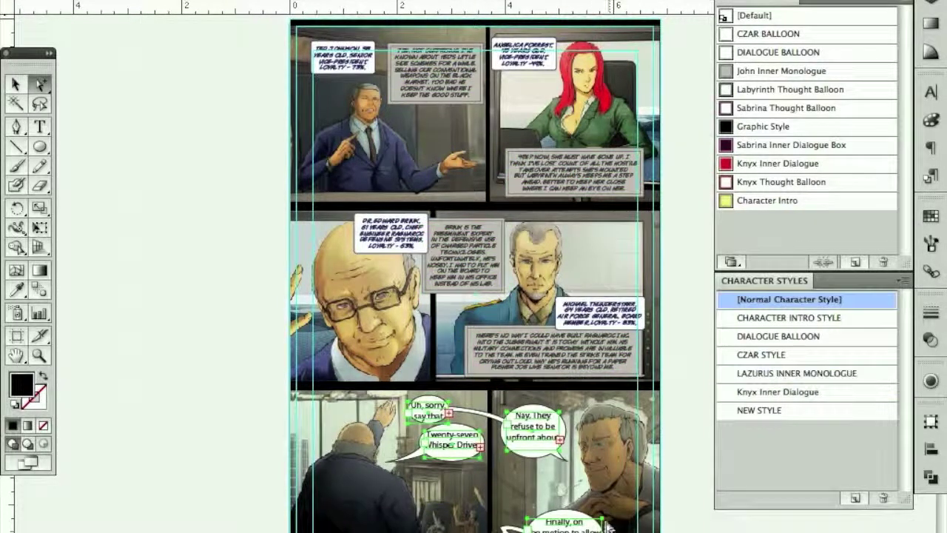
pyautogui.click(829, 339)
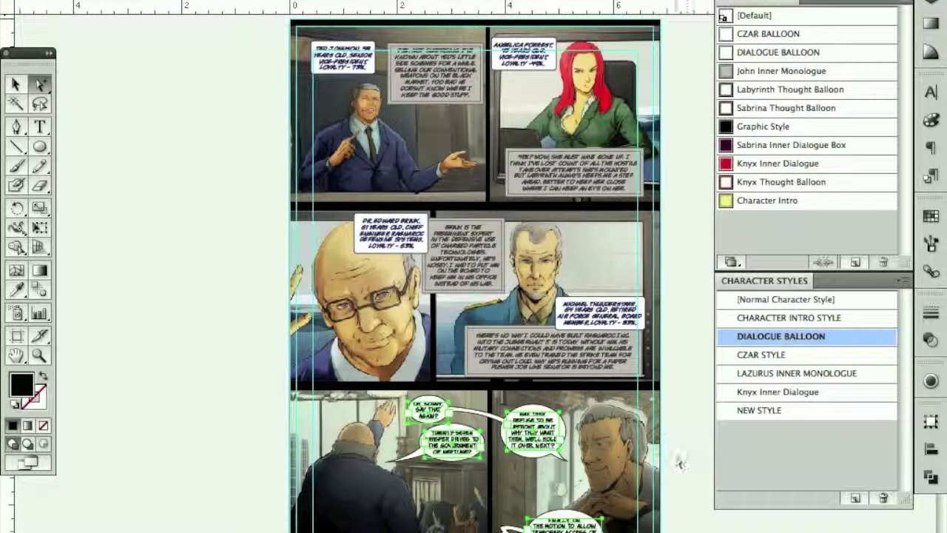
pyautogui.click(600, 416)
# Inspect the restyled lettering in the speech balloons, introduction boxes and monologue captions up close
pyautogui.moveTo(642, 372); pyautogui.dragTo(379, 531)
pyautogui.moveTo(521, 224); pyautogui.dragTo(532, 171)
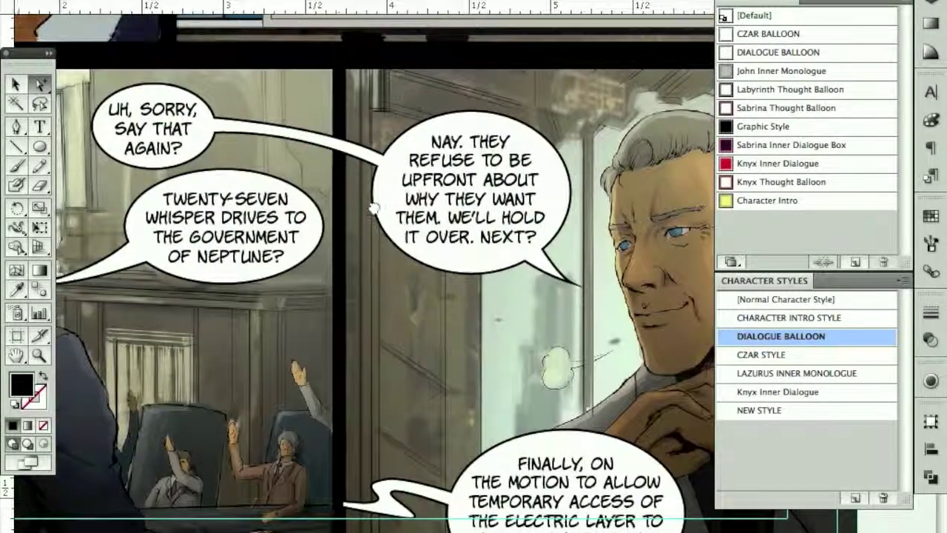
pyautogui.moveTo(374, 207); pyautogui.dragTo(518, 319)
pyautogui.hotkey('ctrl', '0')
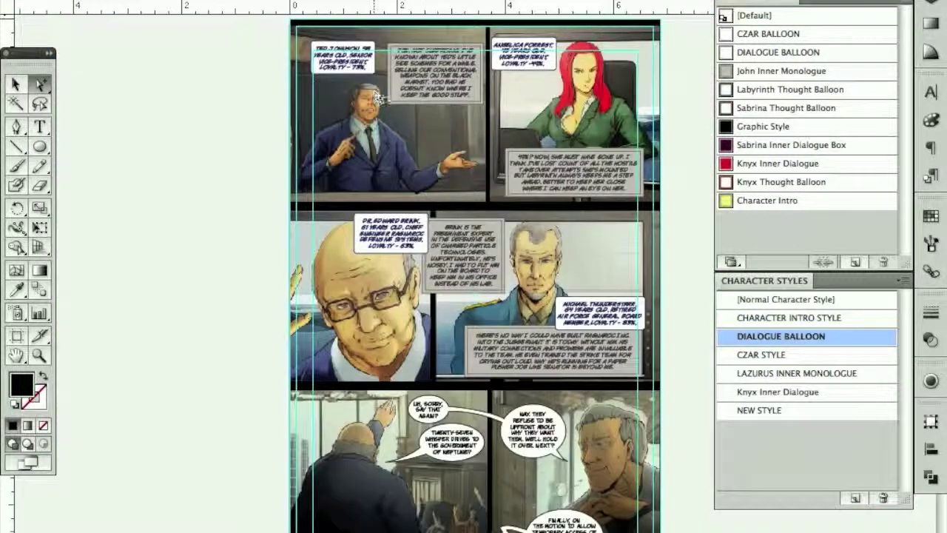
pyautogui.moveTo(310, 50); pyautogui.dragTo(560, 285)
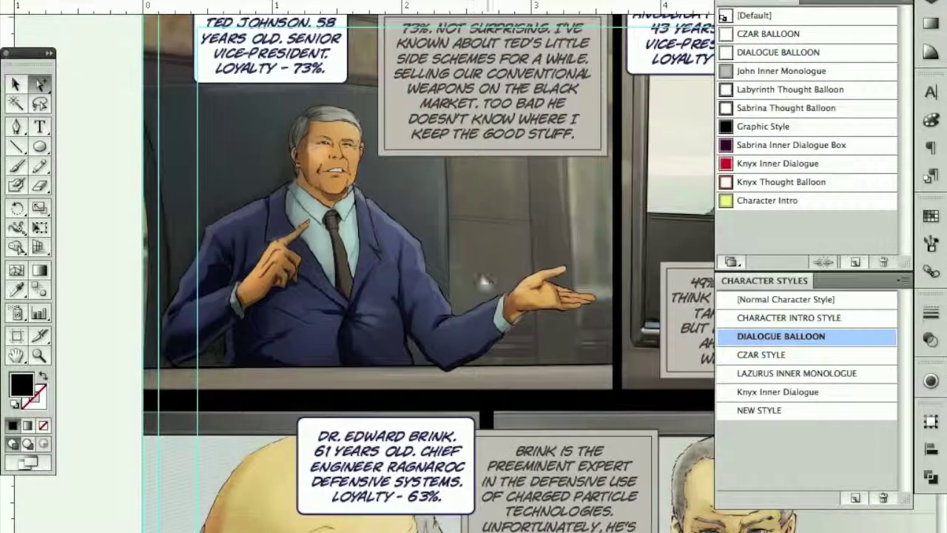
pyautogui.hotkey('ctrl', '0')
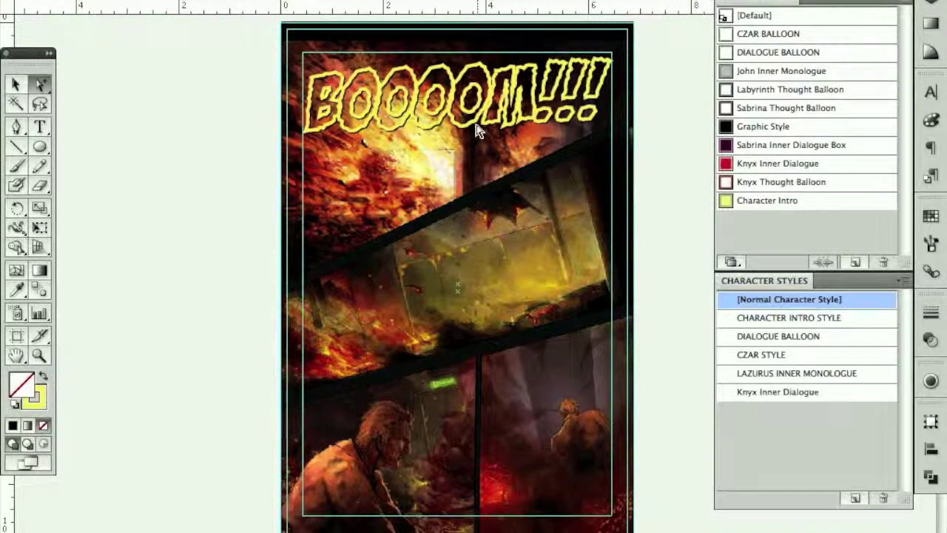
# Try adding extra O's to the BOOOOM!!! sound effect text, then undo the addition and deselect the lettering
pyautogui.click(510, 97)
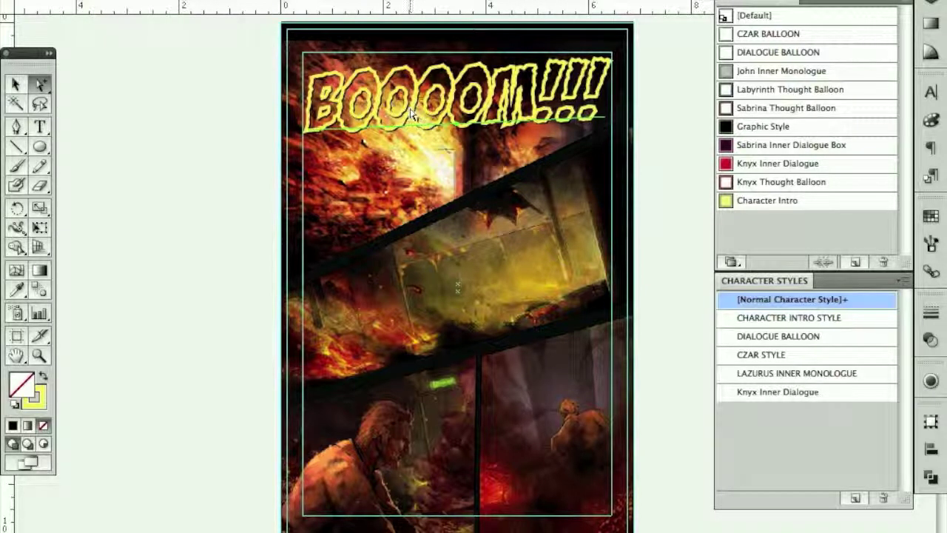
pyautogui.press('t')
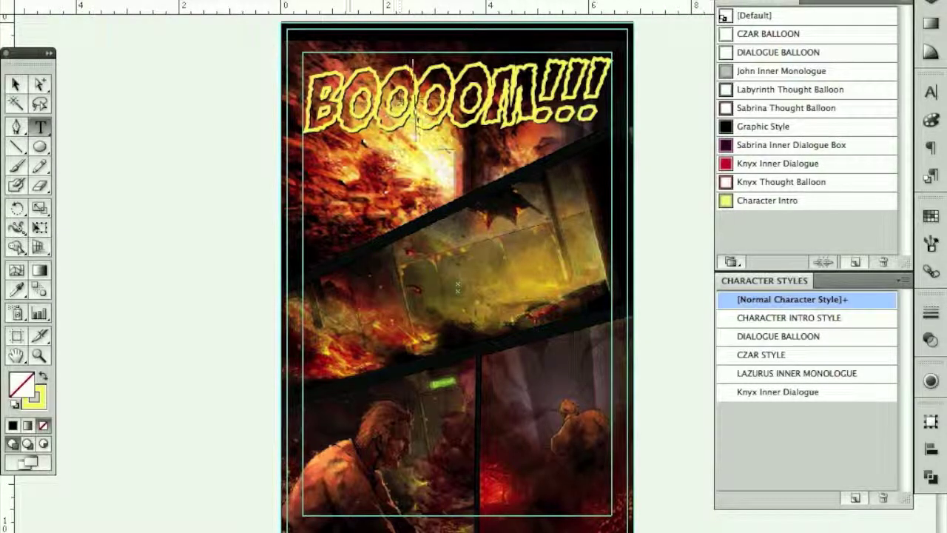
pyautogui.write('OOOOO')
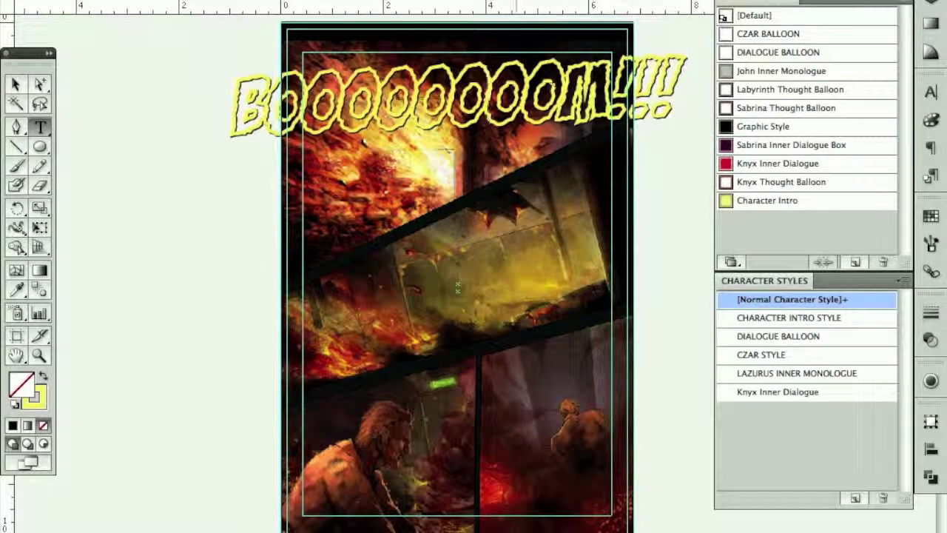
pyautogui.press('super+z')
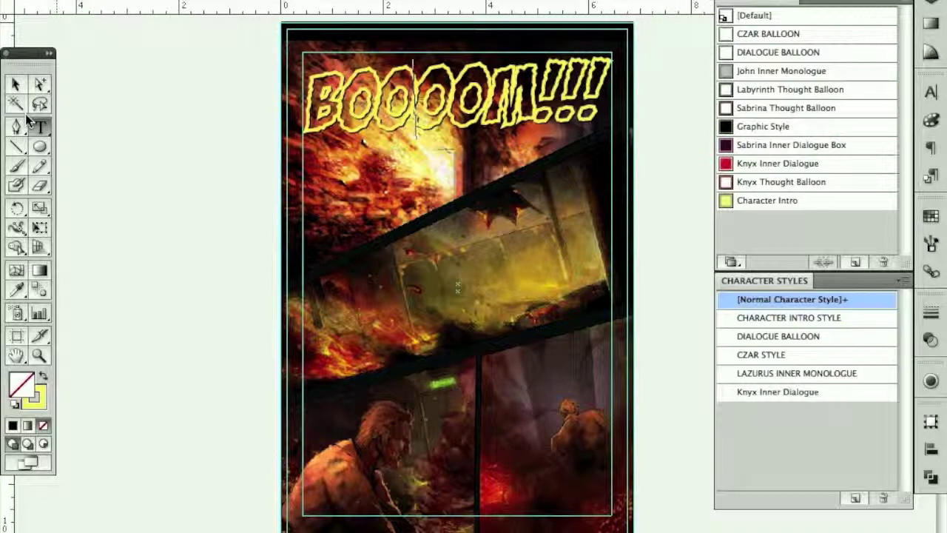
pyautogui.press('Escape')
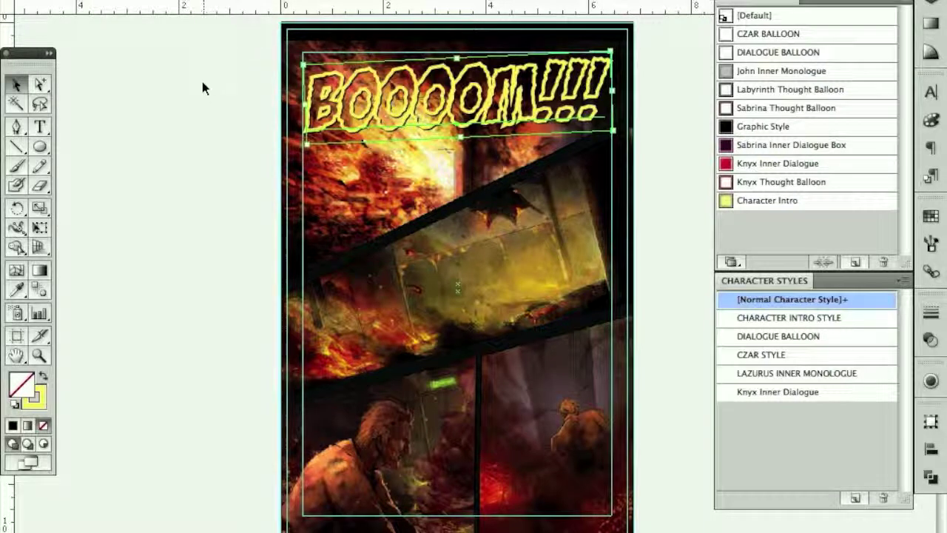
pyautogui.click(224, 94)
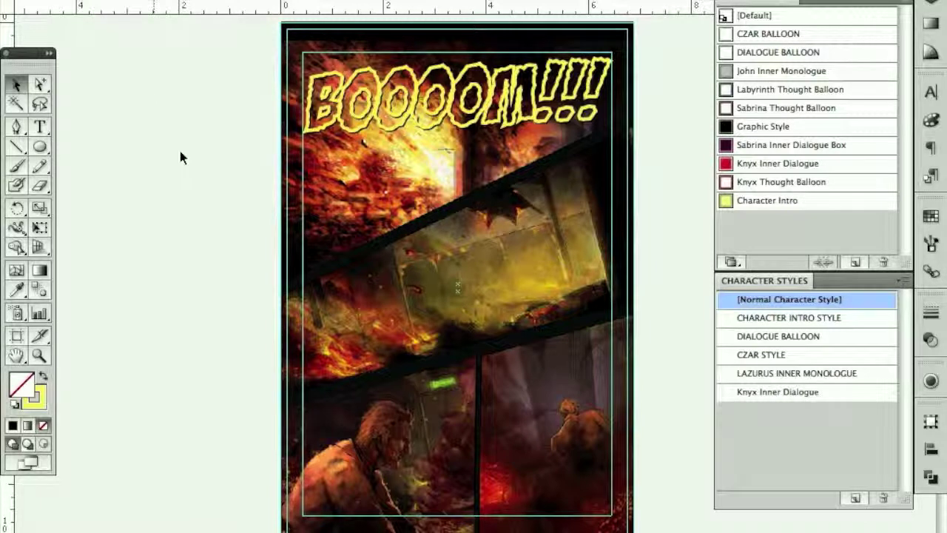
# Duplicate the BOOOOM!!! lettering directly below the original and compare both copies in outline view
pyautogui.click(41, 84)
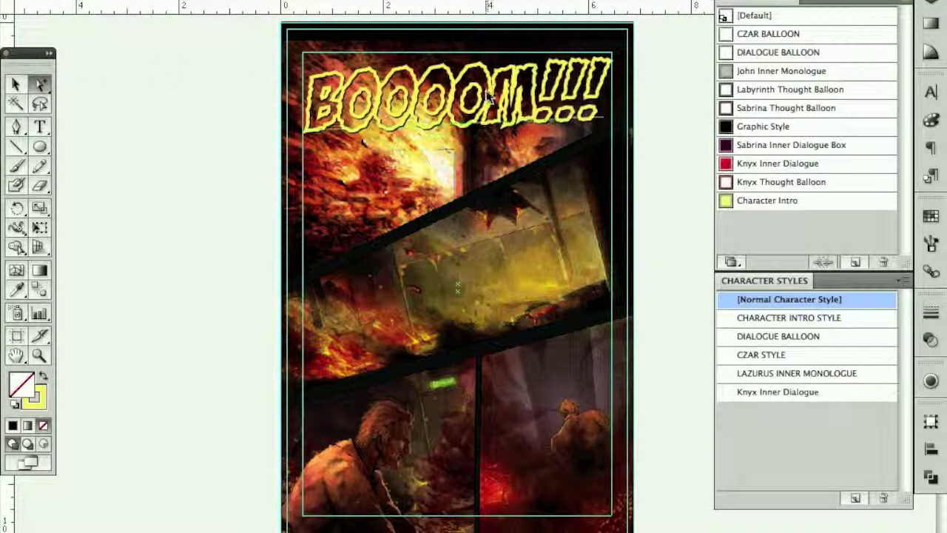
pyautogui.moveTo(486, 100); pyautogui.dragTo(493, 178)
pyautogui.moveTo(485, 194); pyautogui.dragTo(485, 191)
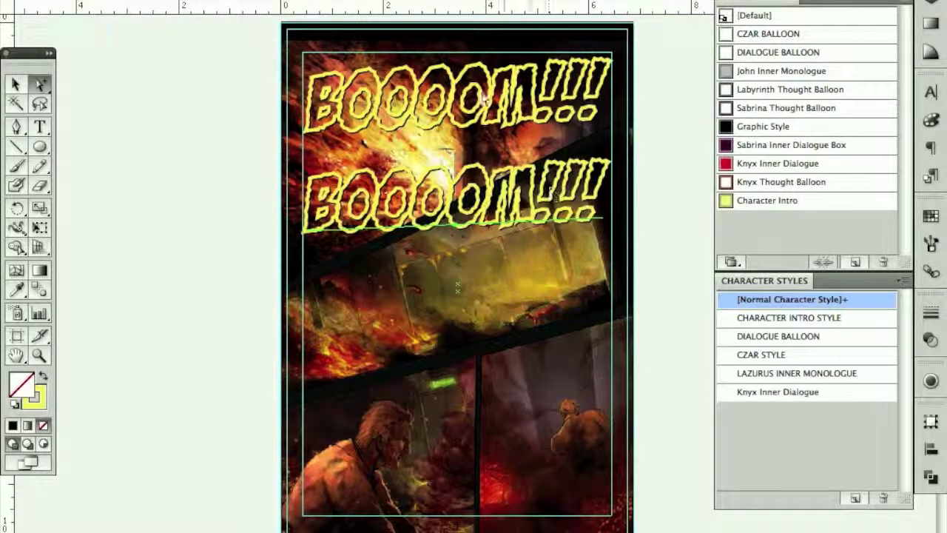
pyautogui.click(511, 206)
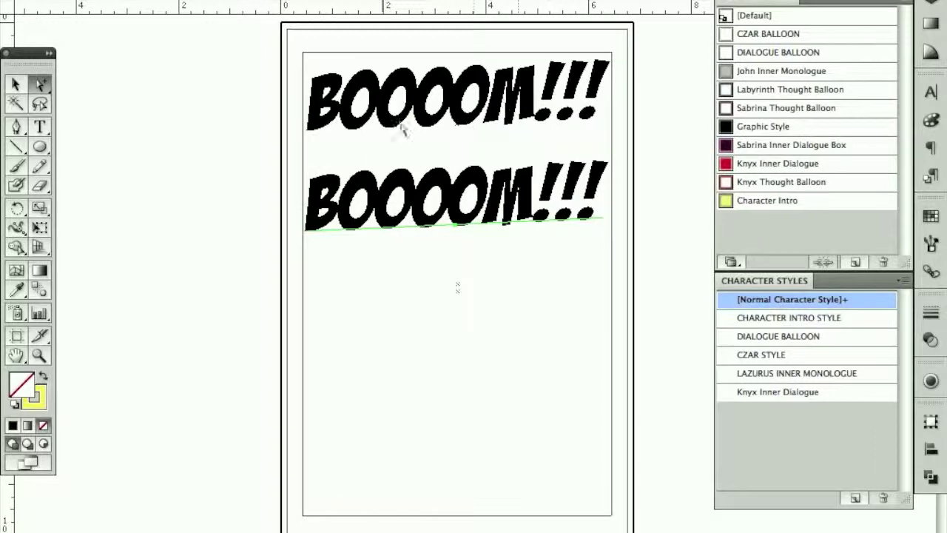
pyautogui.click(481, 135)
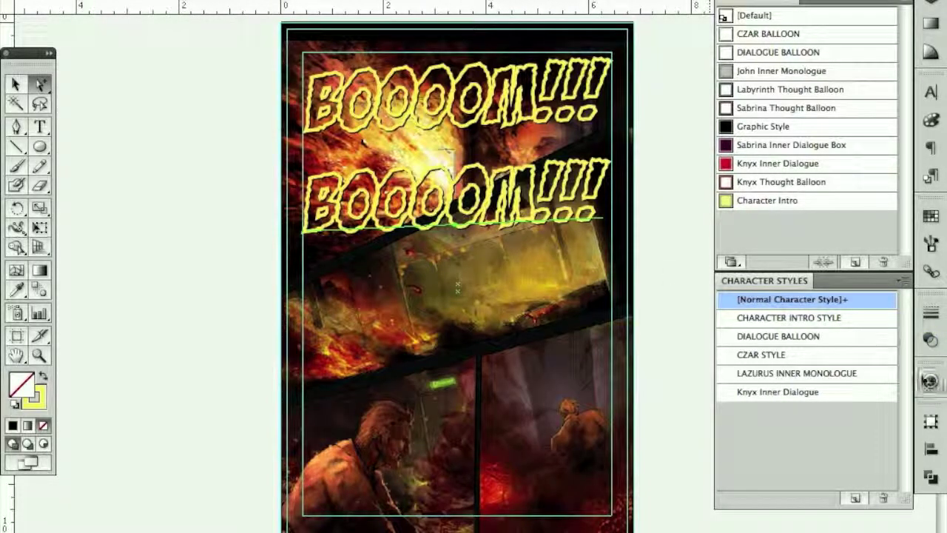
# Remove the Roughen and Drop Shadow effects from the appearance of the lower BOOOOM!!! copy
pyautogui.click(930, 380)
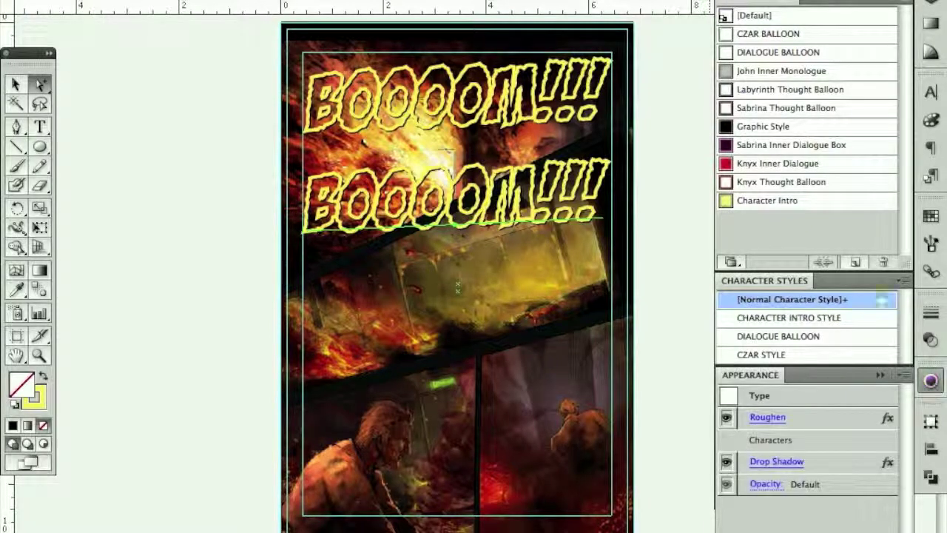
pyautogui.click(804, 418)
pyautogui.press('Delete')
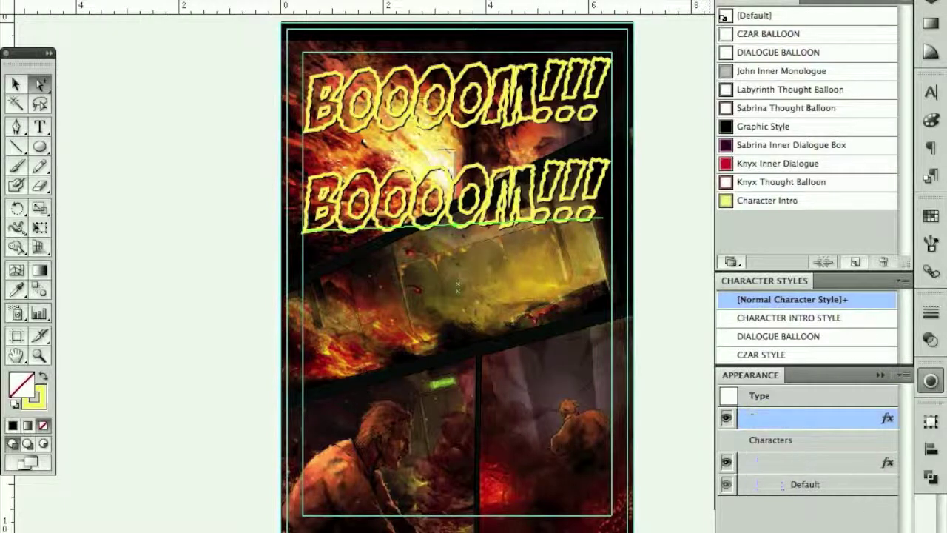
pyautogui.click(808, 446)
pyautogui.press('Delete')
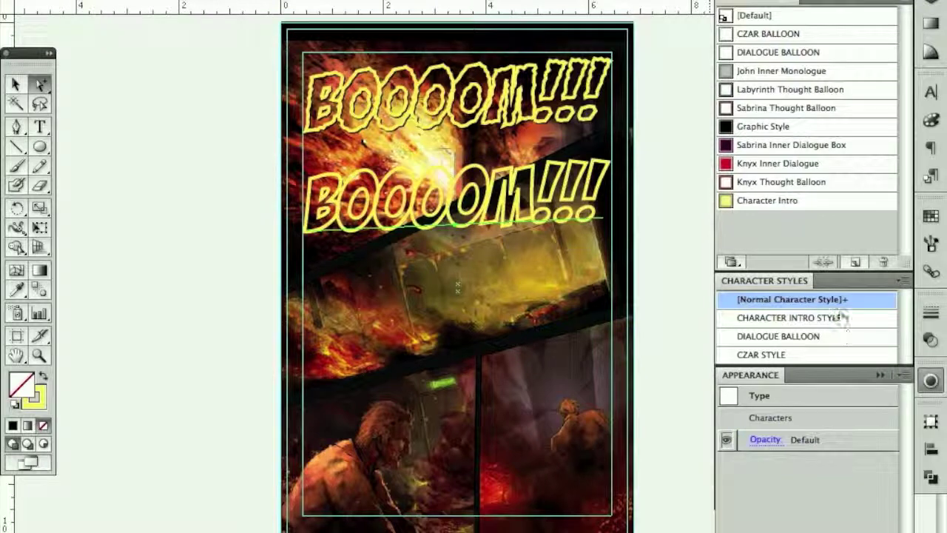
pyautogui.click(880, 374)
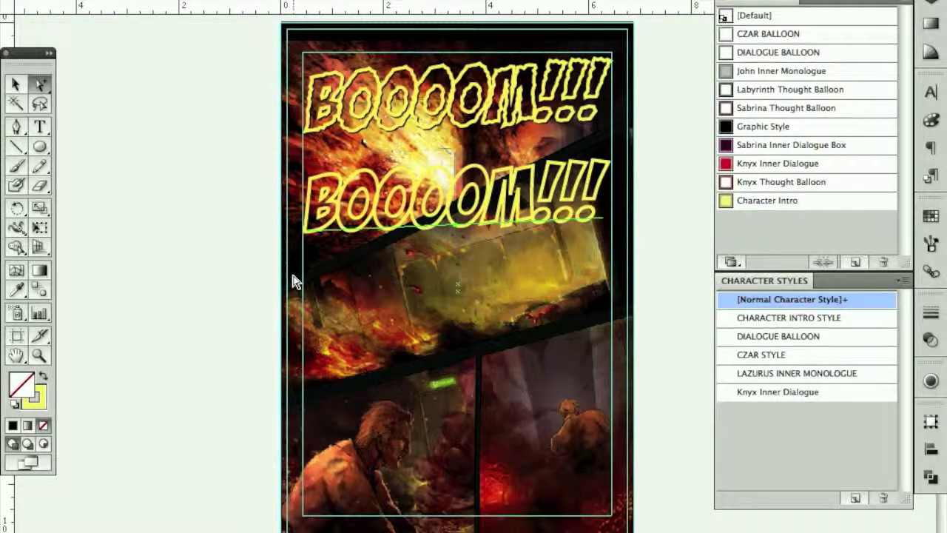
# Swap the lower BOOOOM!!! copy's stroke and fill colours, move the original off the page and place the copy at the page top
pyautogui.hotkey('shift', 'x')
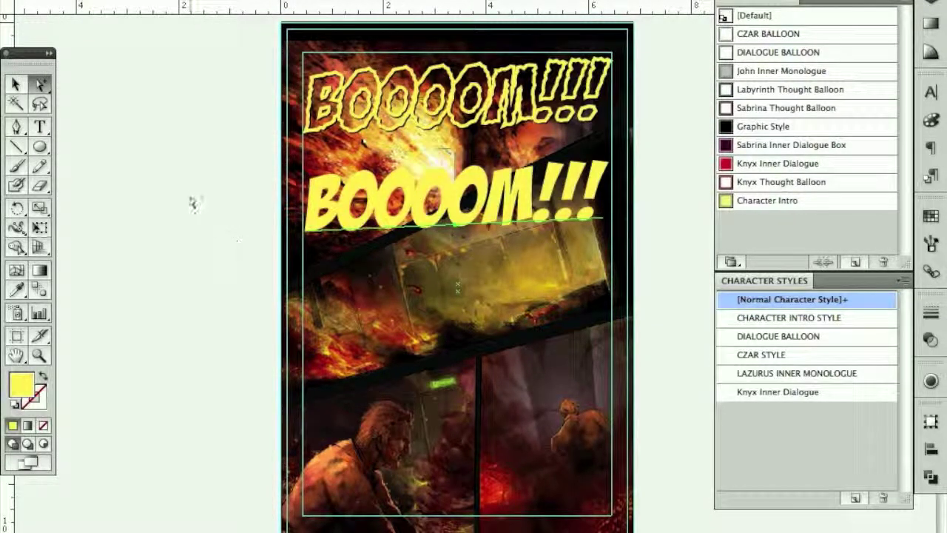
pyautogui.click(497, 98)
pyautogui.moveTo(496, 97); pyautogui.dragTo(142, 102)
pyautogui.moveTo(476, 184); pyautogui.dragTo(480, 94)
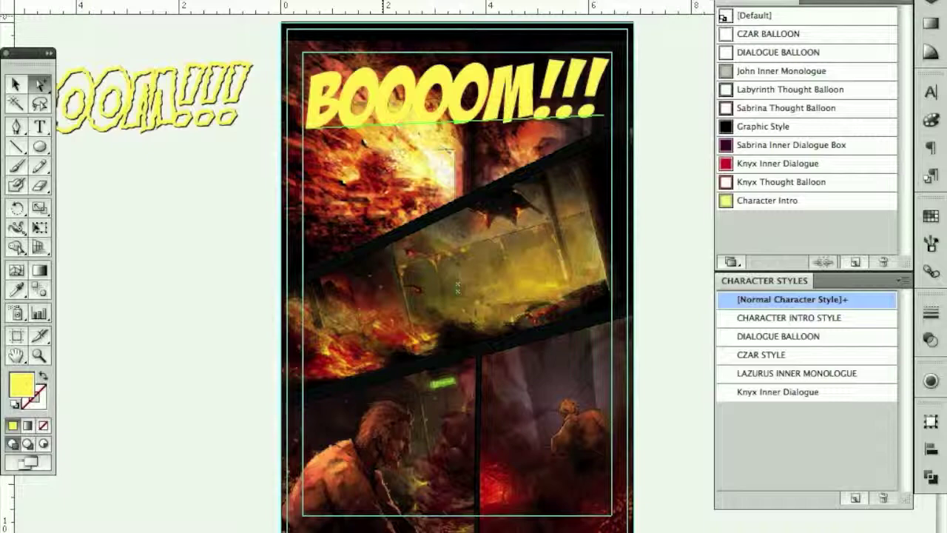
# Apply a 3D Rotate effect to the yellow BOOOOM!!! lettering with angles 28°, 49° and -8° and 95° perspective
pyautogui.click(383, 0)
pyautogui.moveTo(419, 40)
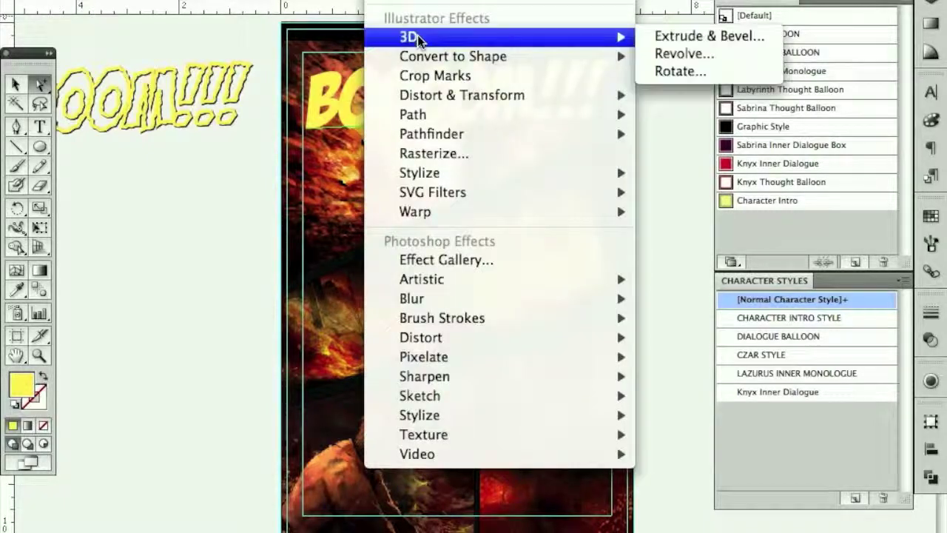
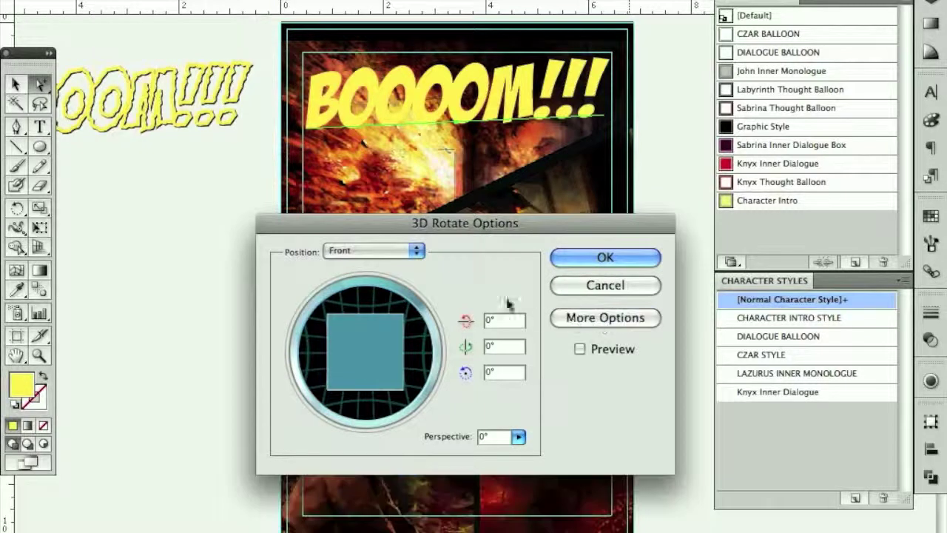
pyautogui.moveTo(382, 340); pyautogui.dragTo(344, 355)
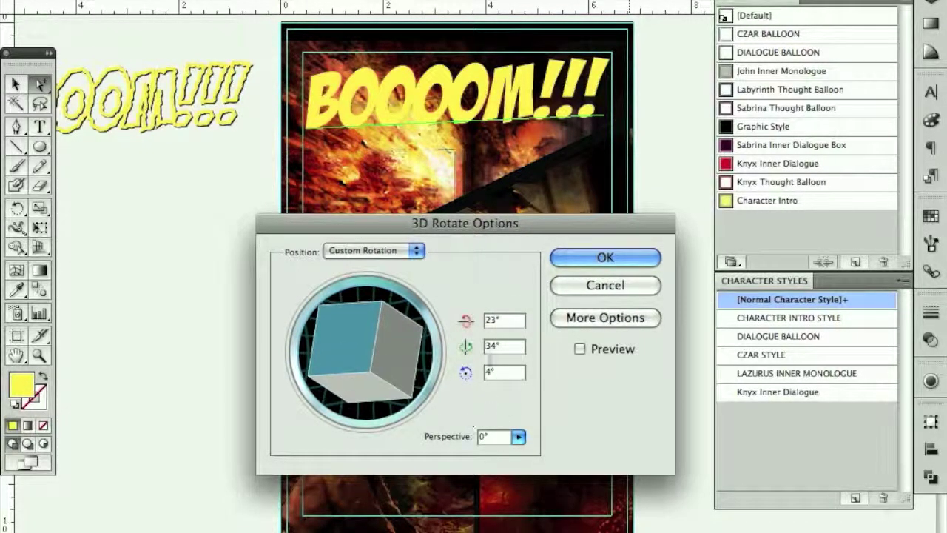
pyautogui.click(579, 348)
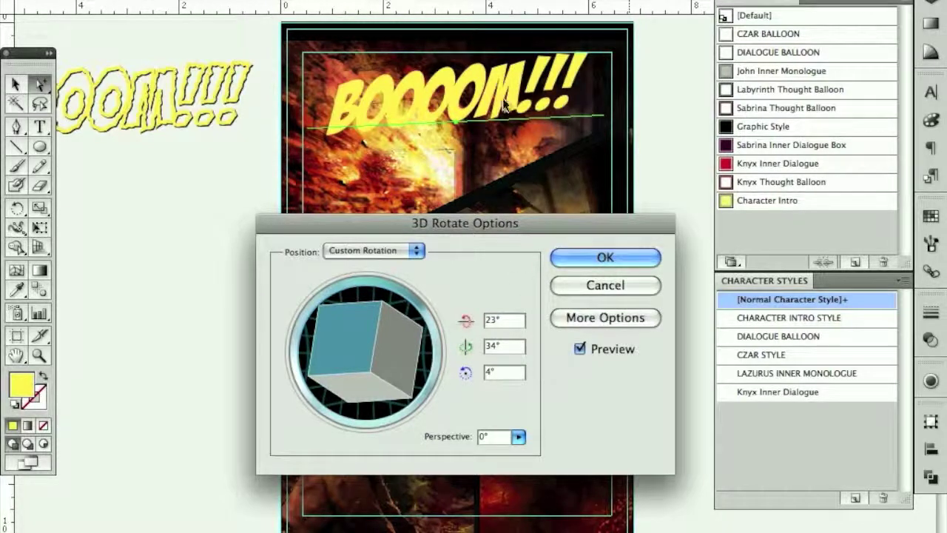
pyautogui.click(519, 437)
pyautogui.moveTo(423, 453); pyautogui.dragTo(476, 459)
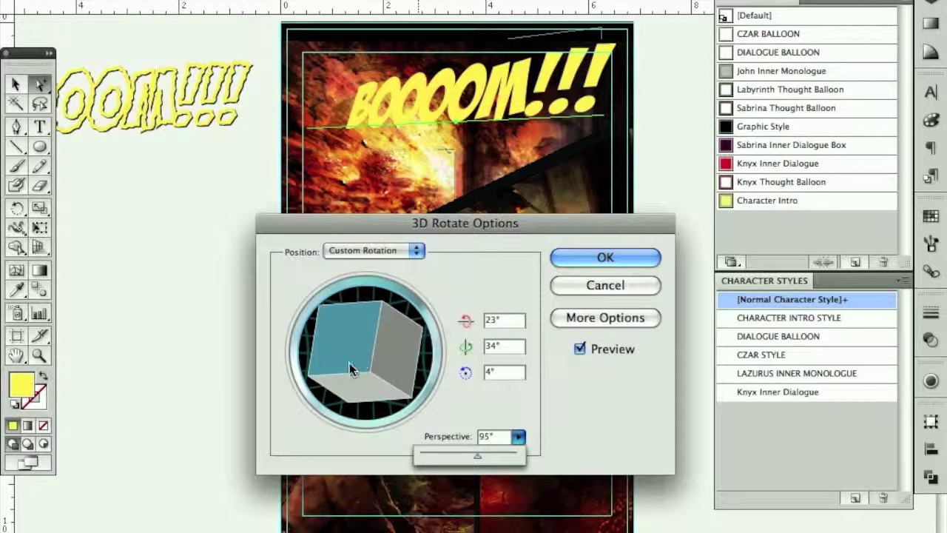
pyautogui.click(395, 355)
pyautogui.moveTo(395, 355); pyautogui.dragTo(345, 333)
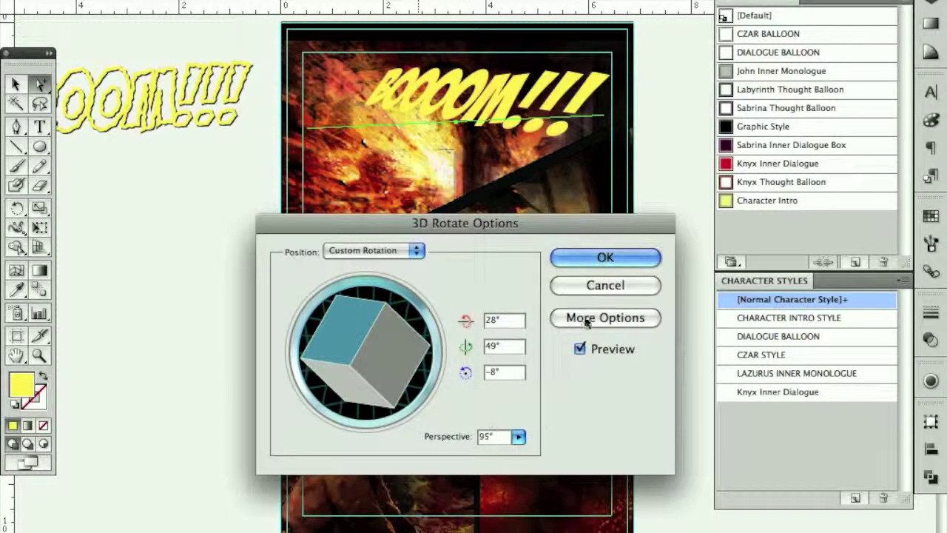
pyautogui.click(604, 259)
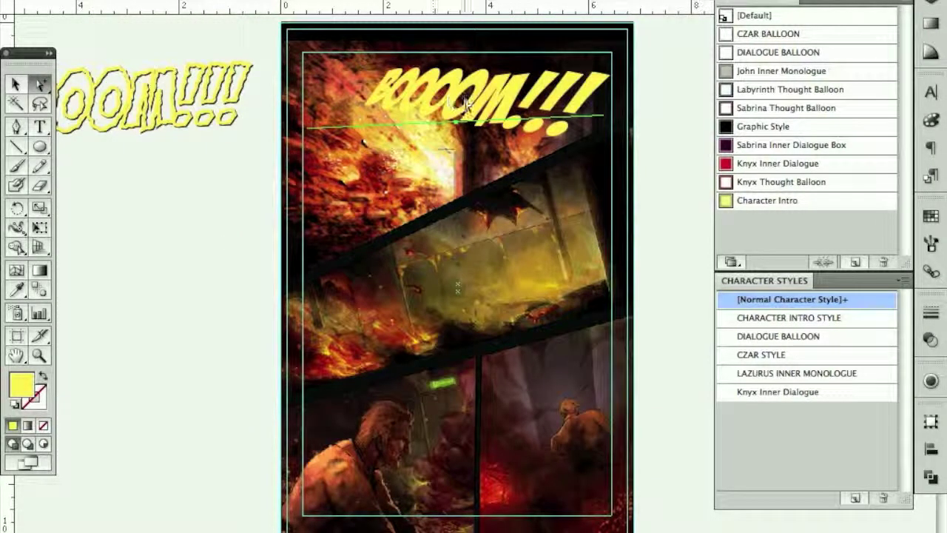
# Enlarge the rotated BOOOOM!!! lettering to about 129 pt and reposition it over the explosion in the top panel
pyautogui.moveTo(481, 111)
pyautogui.mouseDown()
pyautogui.moveTo(414, 122)
pyautogui.moveTo(474, 124)
pyautogui.moveTo(454, 115)
pyautogui.moveTo(491, 111)
pyautogui.moveTo(471, 109)
pyautogui.moveTo(500, 116)
pyautogui.moveTo(474, 112)
pyautogui.mouseUp()
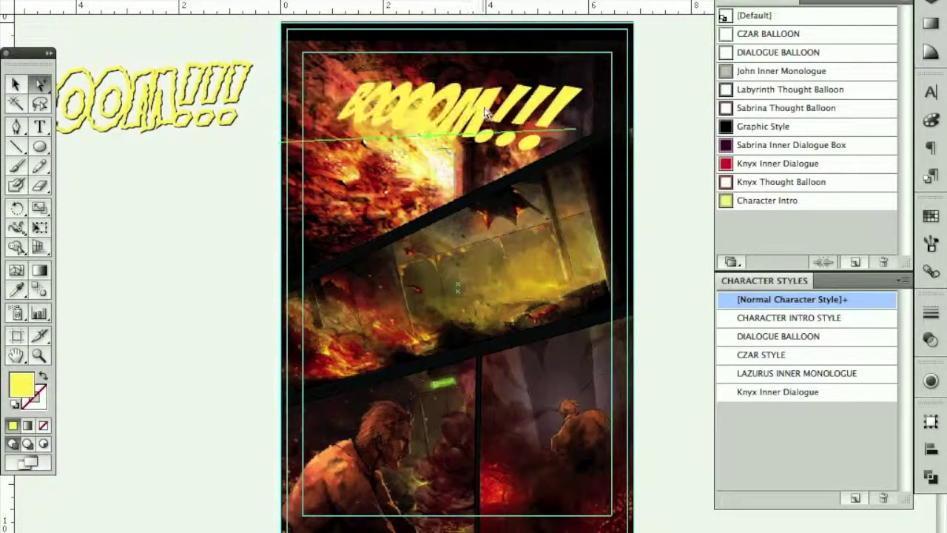
pyautogui.press('v')
pyautogui.press('super+t')
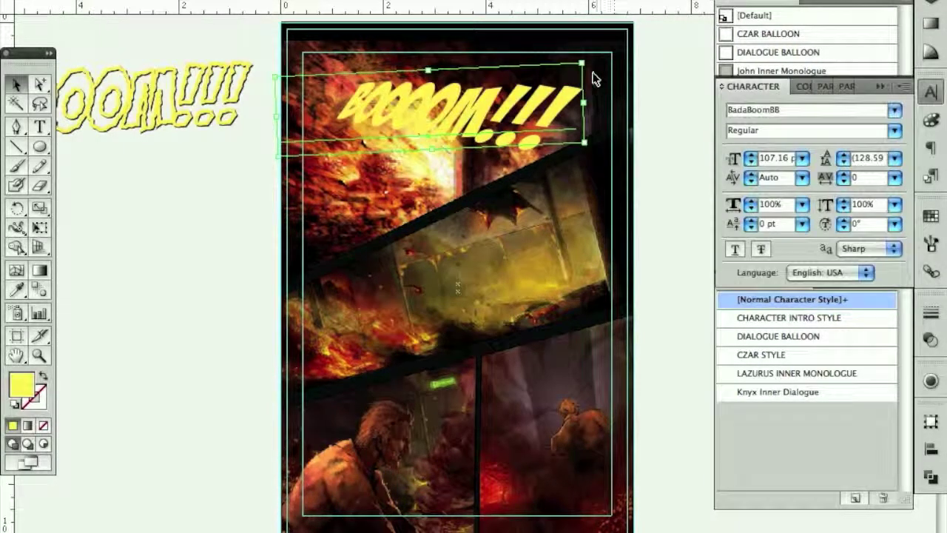
pyautogui.moveTo(585, 64); pyautogui.dragTo(614, 53)
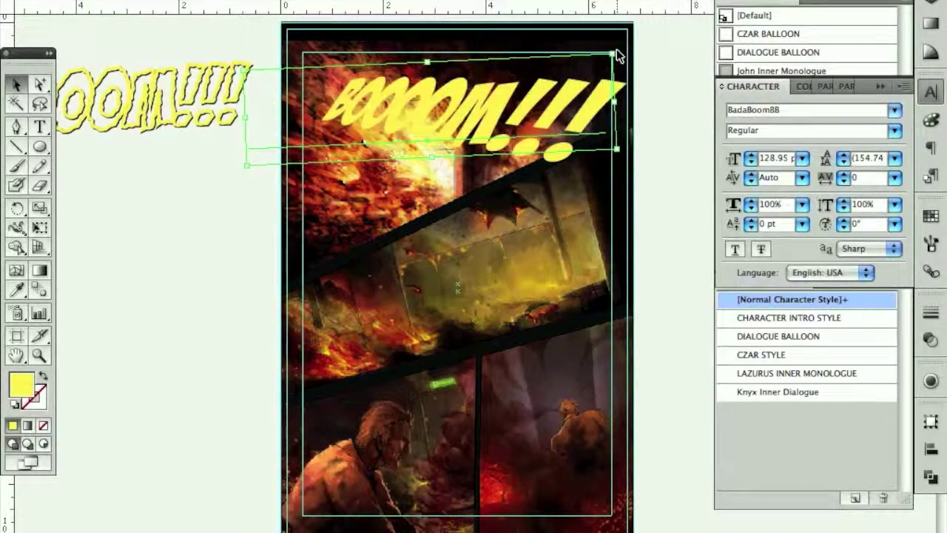
pyautogui.moveTo(516, 98); pyautogui.dragTo(507, 92)
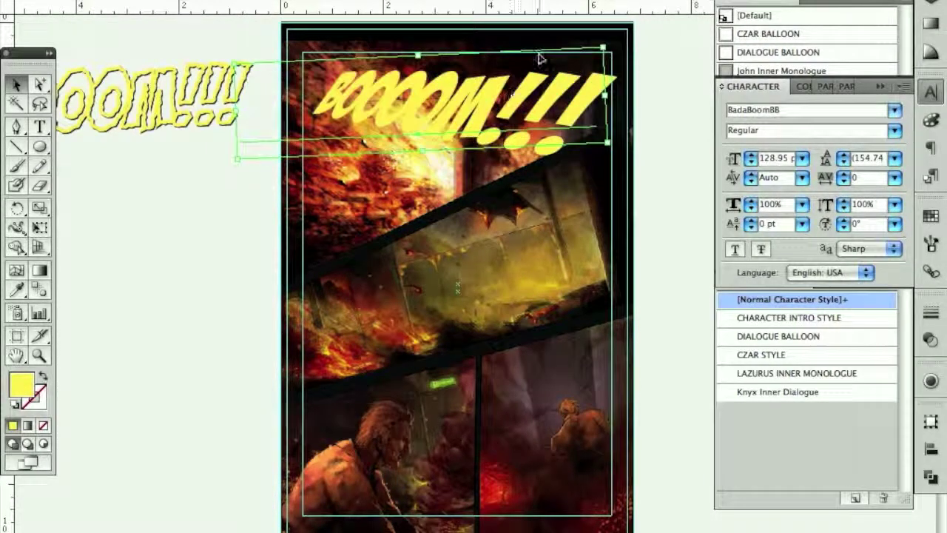
# Try the blam orange and blam yellow swatches on the rotated lettering, and fill it with White
pyautogui.click(931, 215)
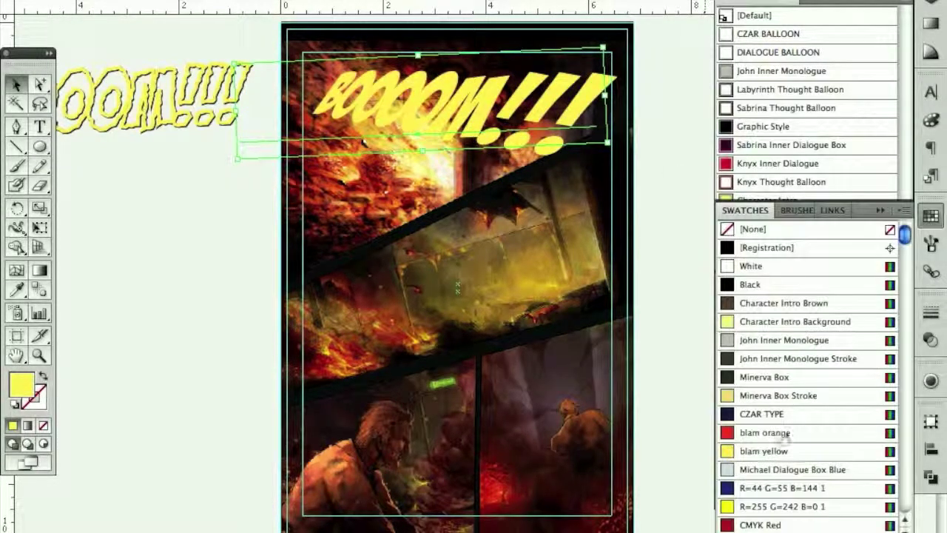
pyautogui.click(798, 435)
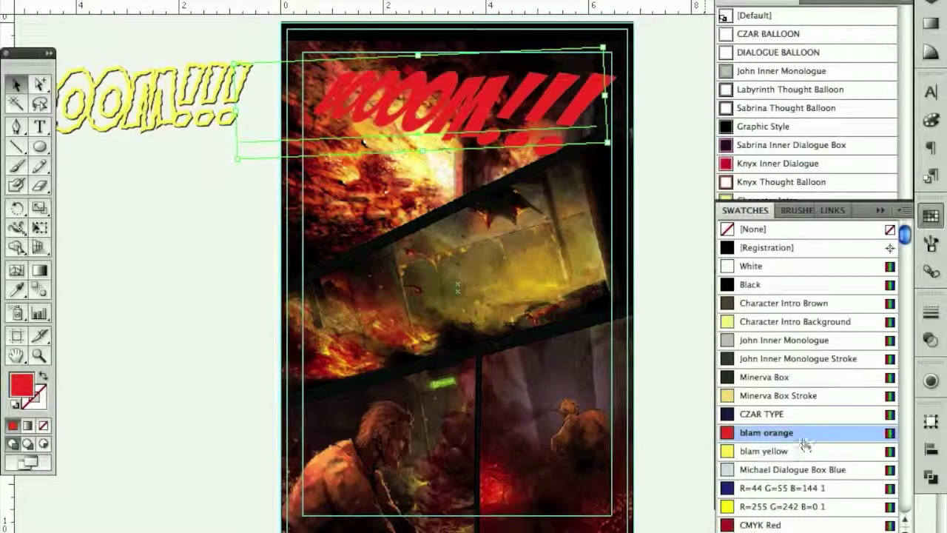
pyautogui.click(794, 453)
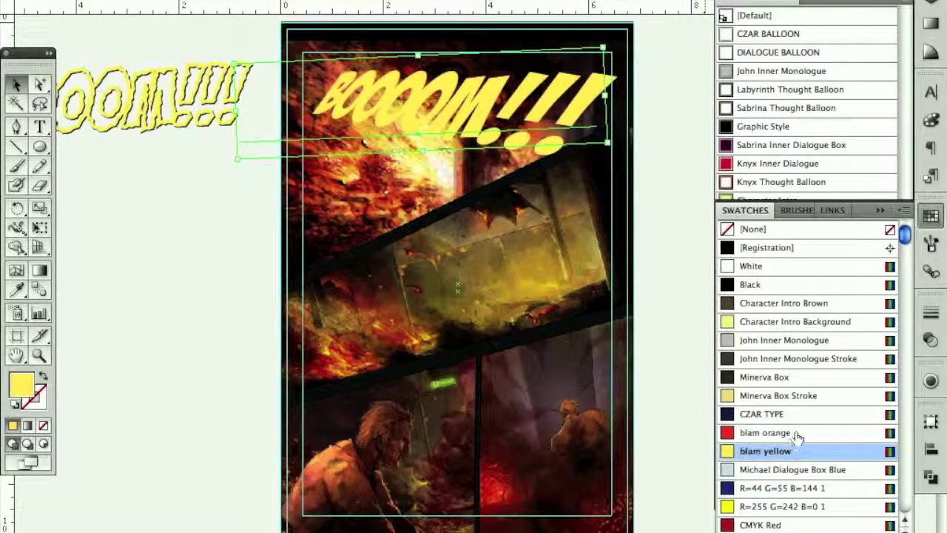
pyautogui.click(773, 267)
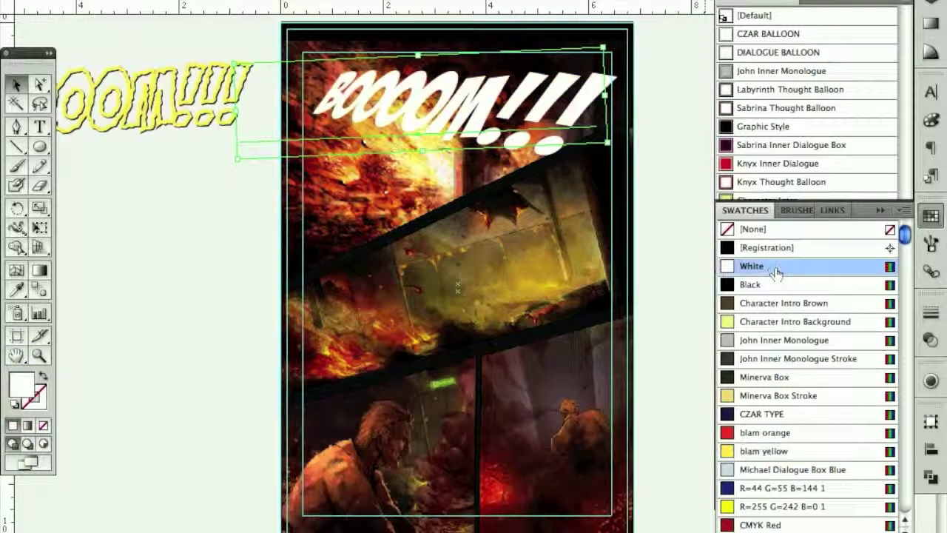
# Begin a previewed Drop Shadow effect on the white lettering and set its blur to 0.04 in
pyautogui.click(418, 2)
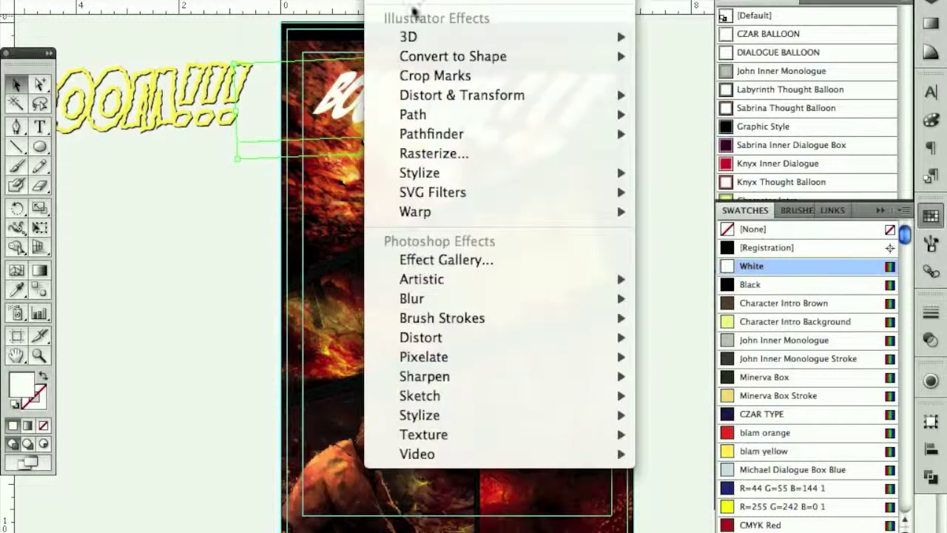
pyautogui.moveTo(469, 173)
pyautogui.click(666, 172)
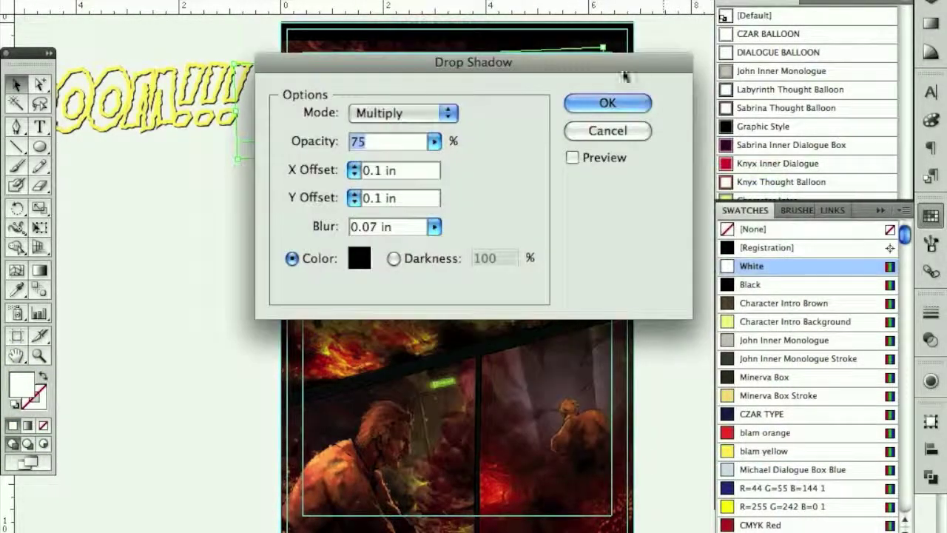
pyautogui.moveTo(560, 59); pyautogui.dragTo(555, 192)
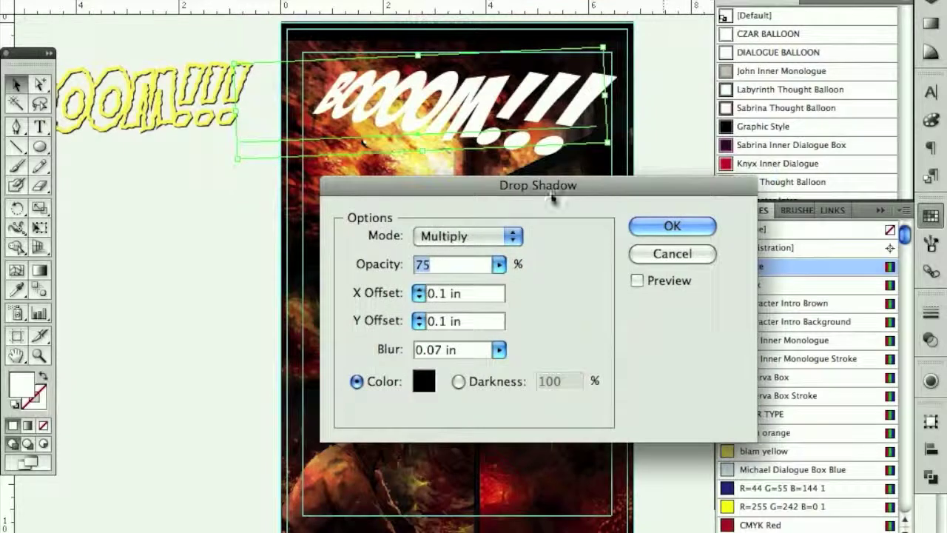
pyautogui.click(636, 280)
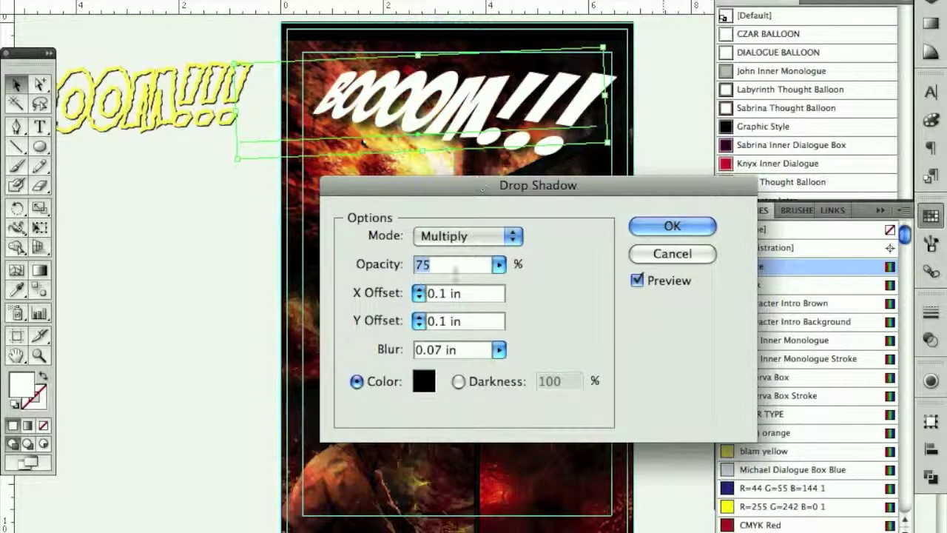
pyautogui.click(499, 349)
pyautogui.moveTo(403, 371); pyautogui.dragTo(401, 371)
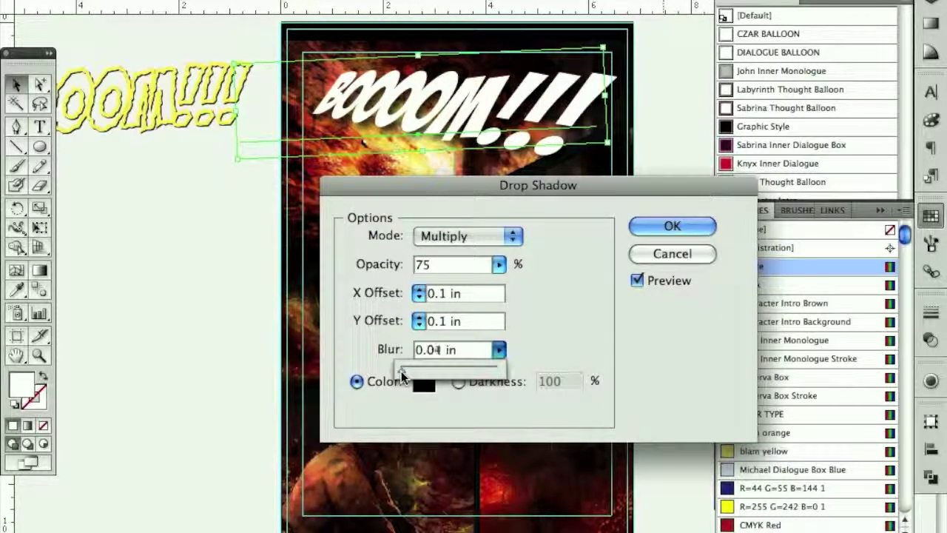
pyautogui.click(563, 322)
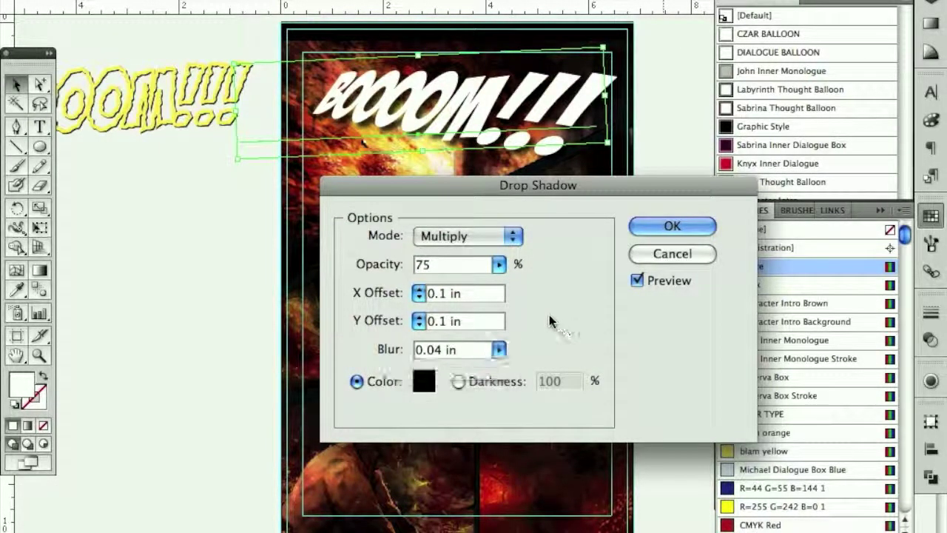
# Set the drop shadow's mode to Normal and its opacity to 100%, and apply the effect
pyautogui.click(492, 241)
pyautogui.click(503, 237)
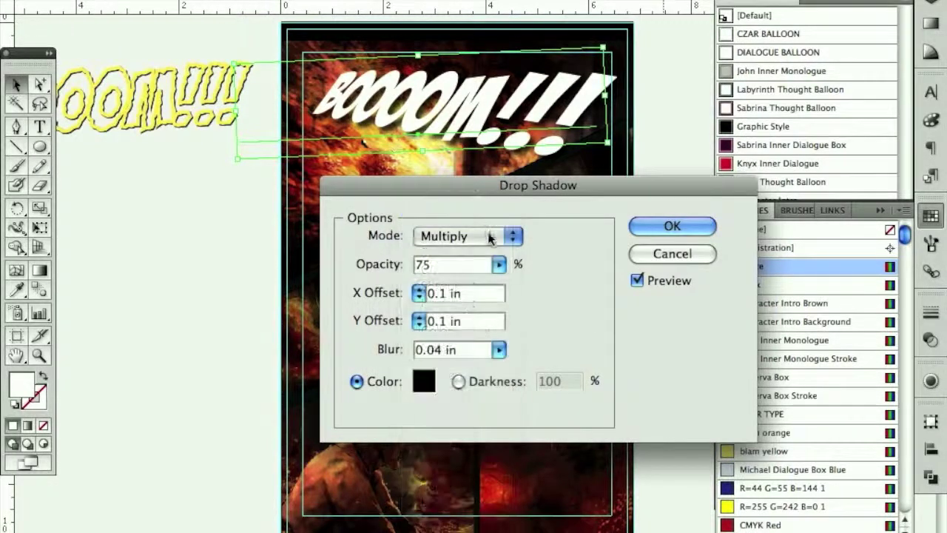
pyautogui.click(499, 264)
pyautogui.moveTo(465, 285); pyautogui.dragTo(490, 285)
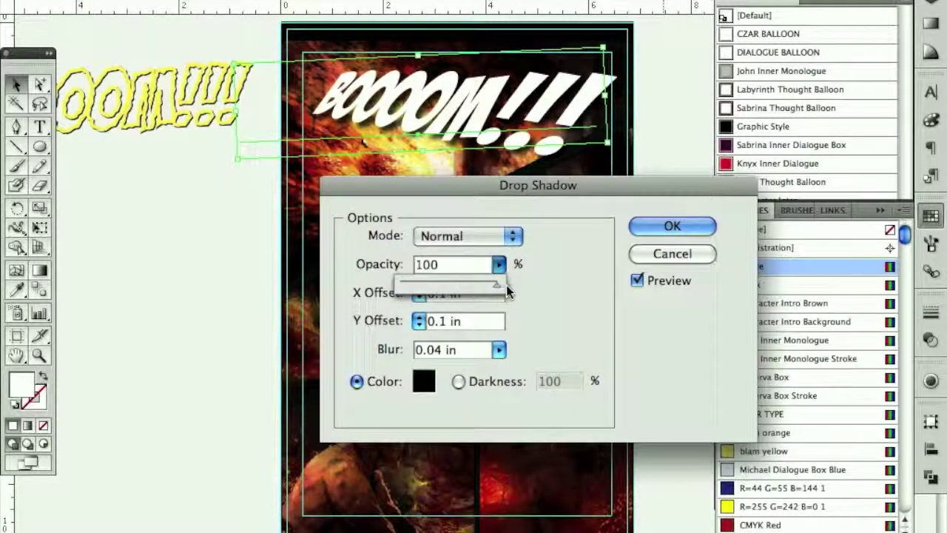
pyautogui.click(560, 301)
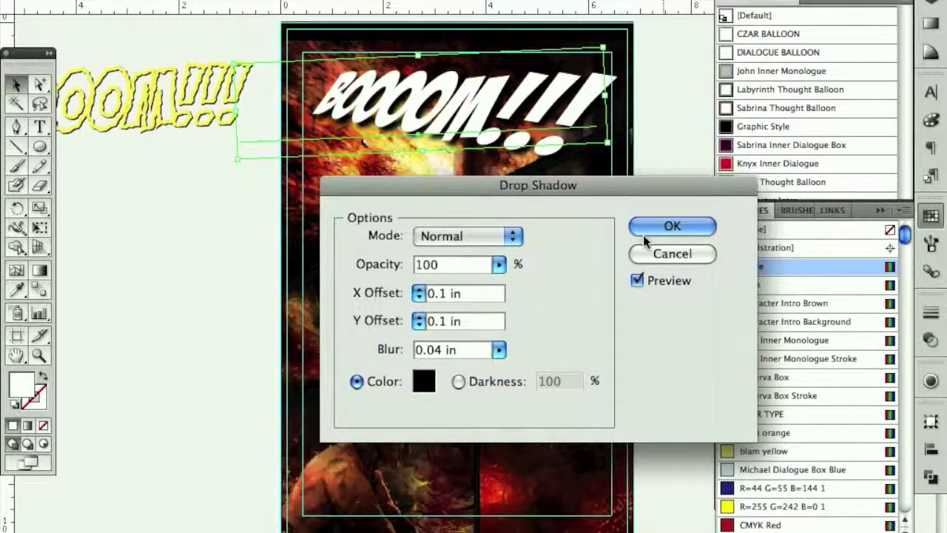
pyautogui.click(679, 230)
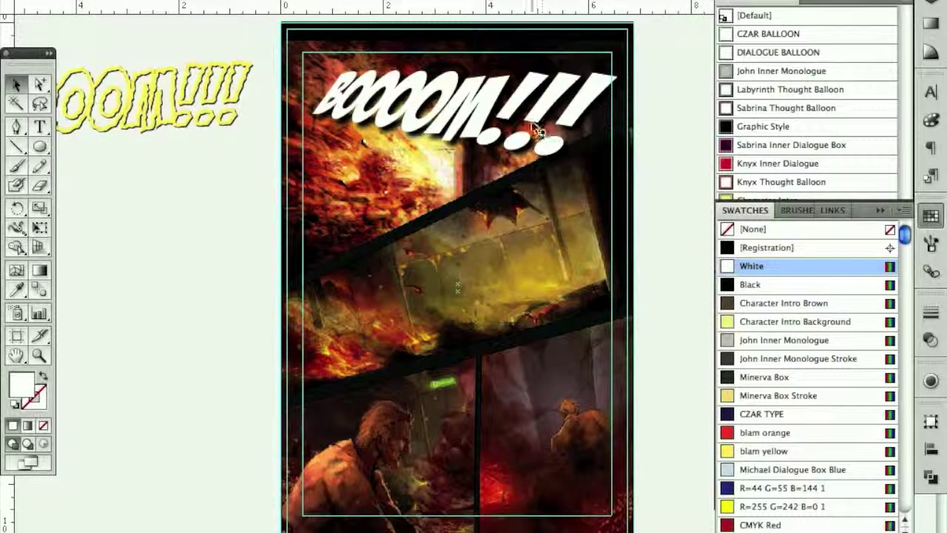
# Apply a horizontal Arc warp effect with a 15% bend to the white BOOOOM!!! lettering
pyautogui.click(436, 111)
pyautogui.click(388, 1)
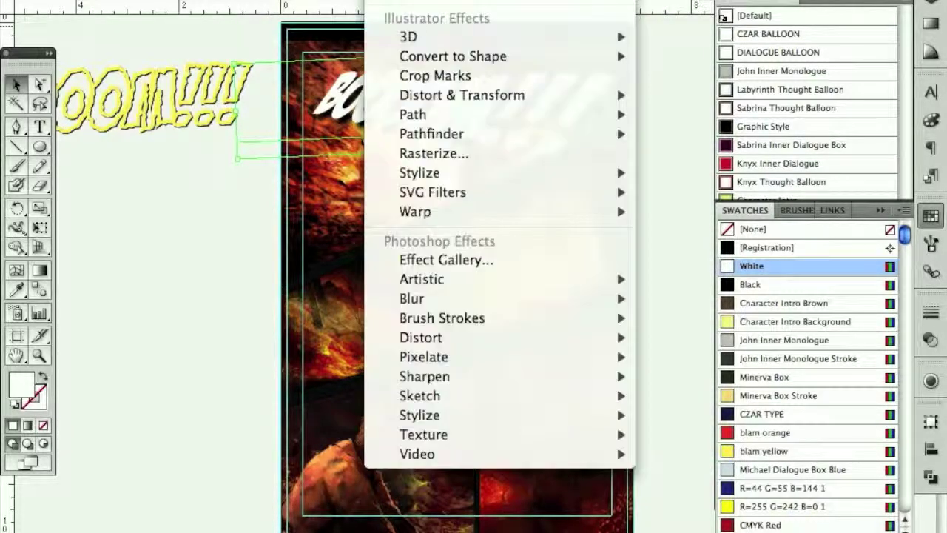
pyautogui.moveTo(436, 213)
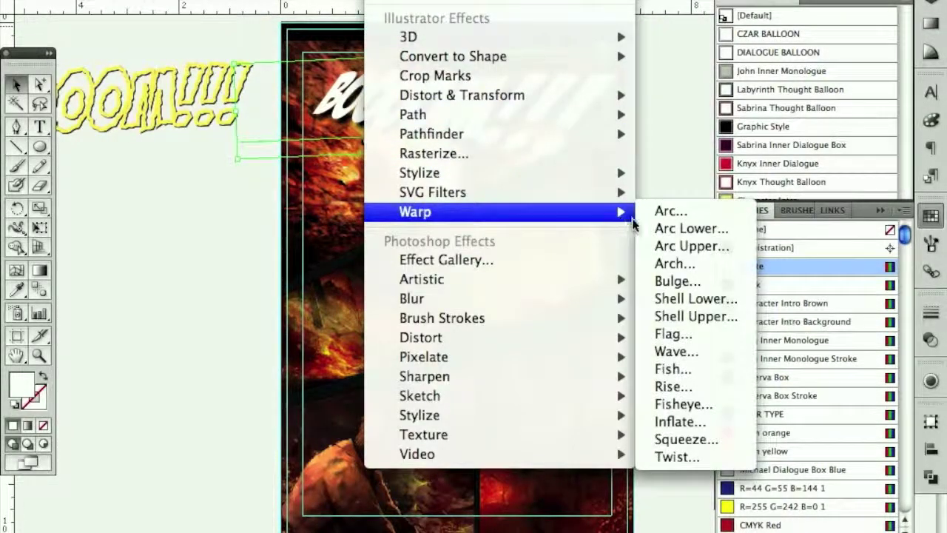
pyautogui.click(673, 212)
pyautogui.moveTo(542, 67); pyautogui.dragTo(553, 266)
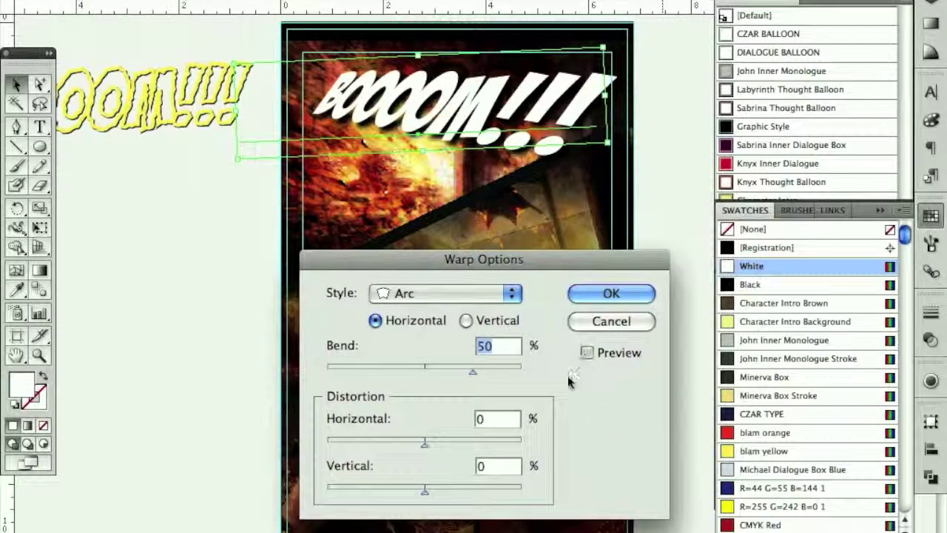
pyautogui.press('super+y')
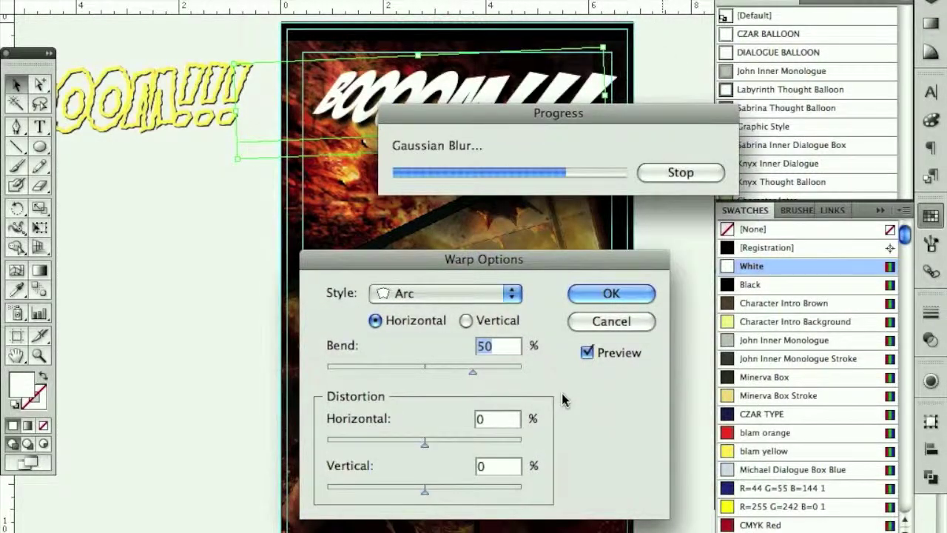
pyautogui.doubleClick(482, 346)
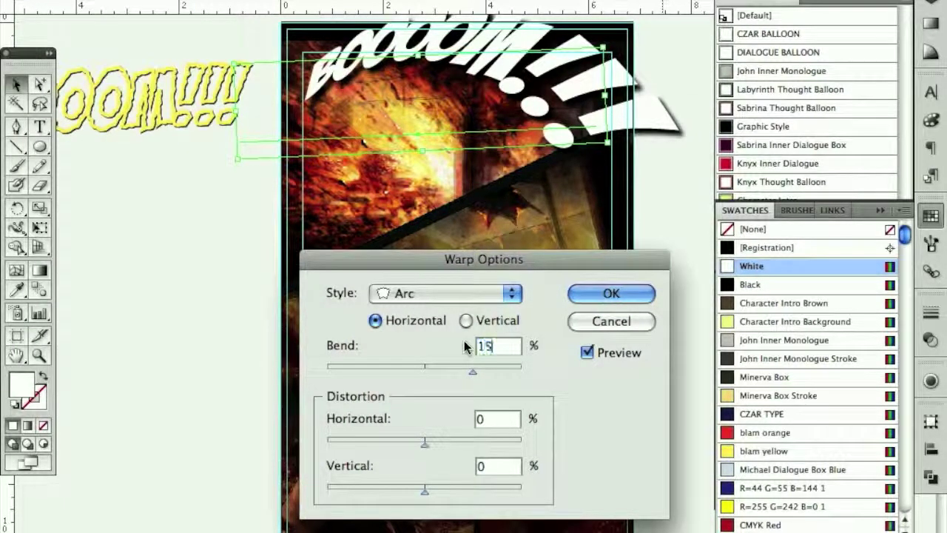
pyautogui.press('Tab')
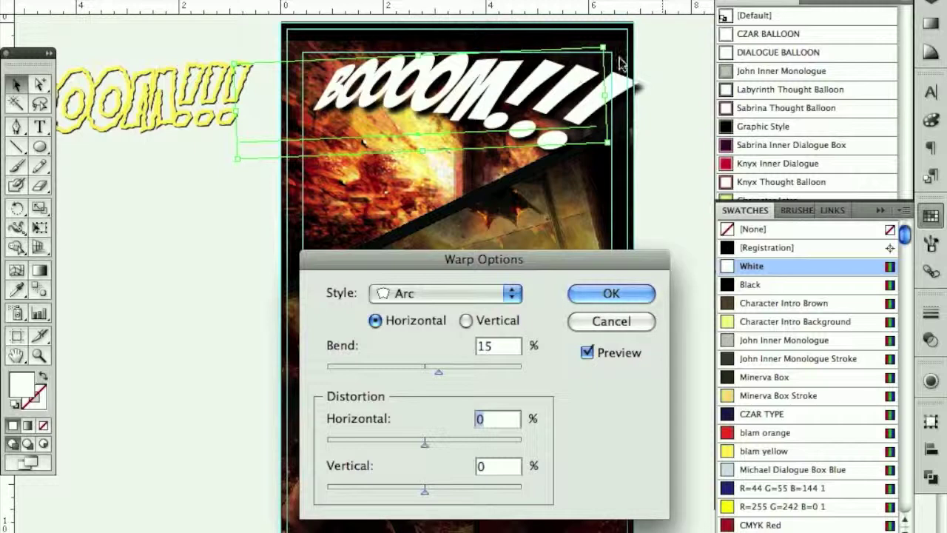
pyautogui.click(611, 295)
# Scale the white BOOOOM!!! lettering down to about 117 pt and position it inside the page's inner guides
pyautogui.moveTo(489, 86); pyautogui.dragTo(483, 88)
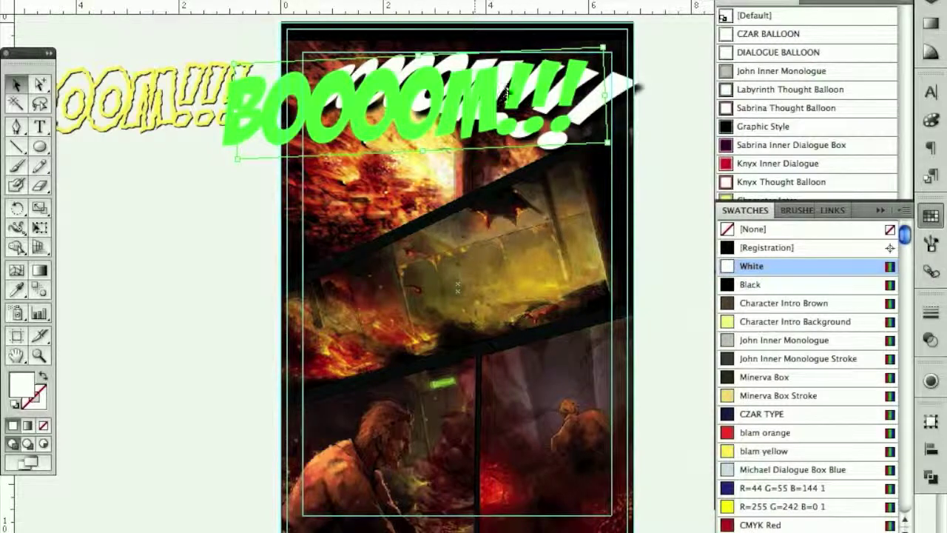
pyautogui.press('super+t')
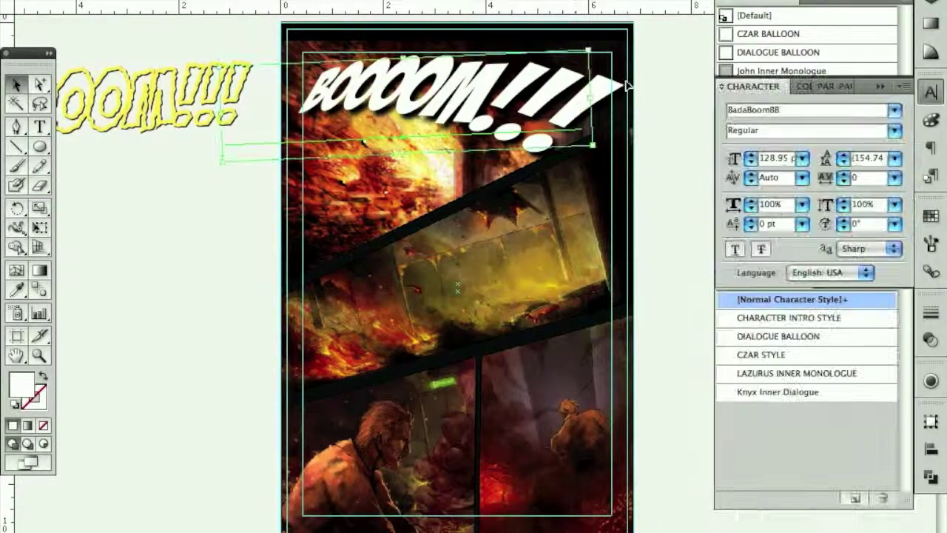
pyautogui.moveTo(588, 49); pyautogui.dragTo(572, 56)
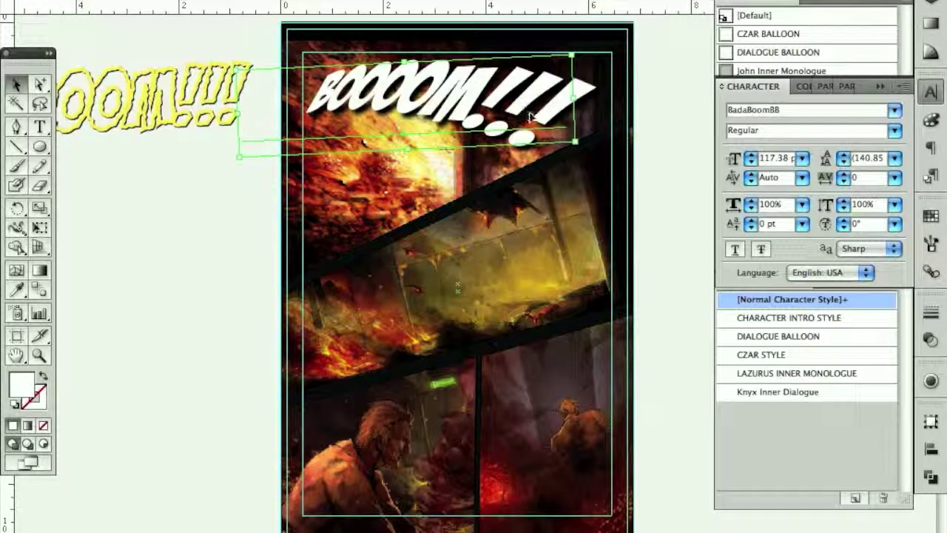
pyautogui.moveTo(506, 89); pyautogui.dragTo(517, 88)
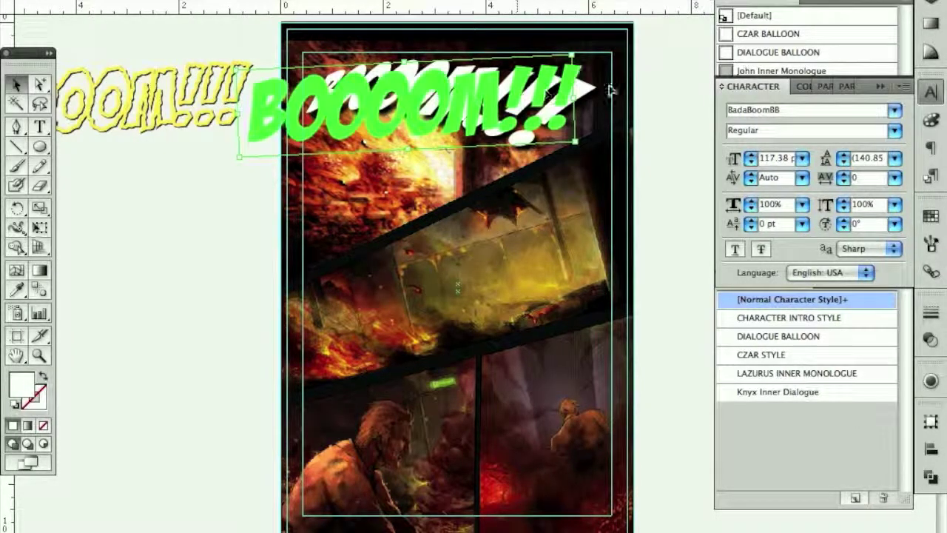
pyautogui.click(658, 109)
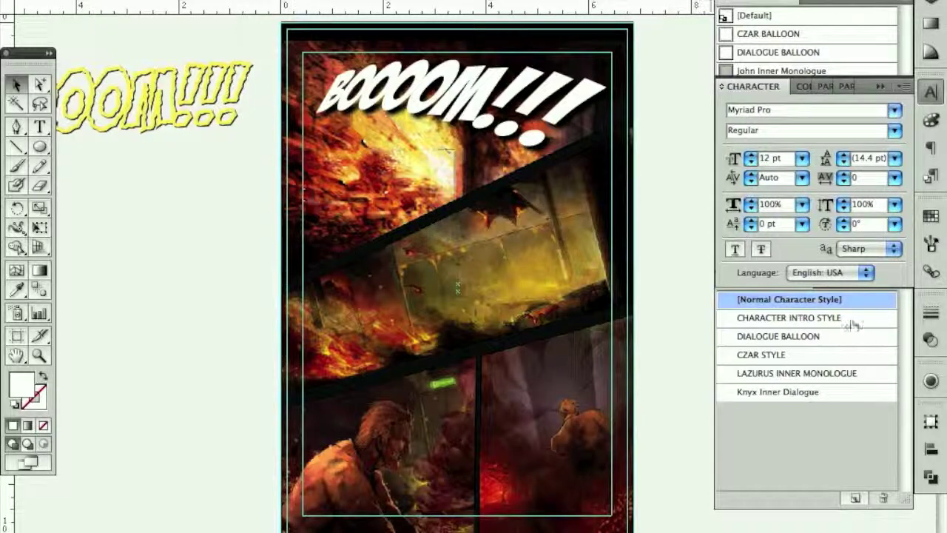
# Compare the white lettering with and without its Arc warp by toggling the effect's visibility in its appearance
pyautogui.click(931, 382)
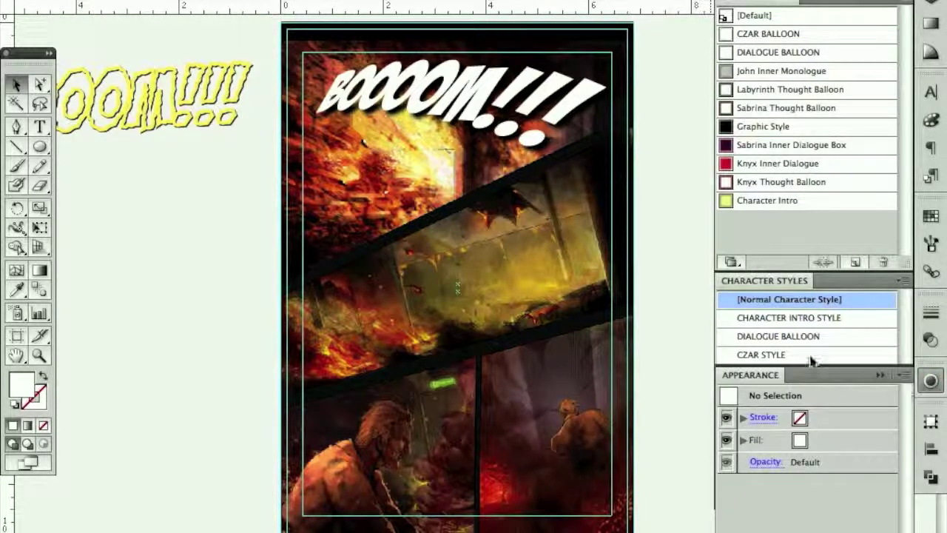
pyautogui.click(440, 95)
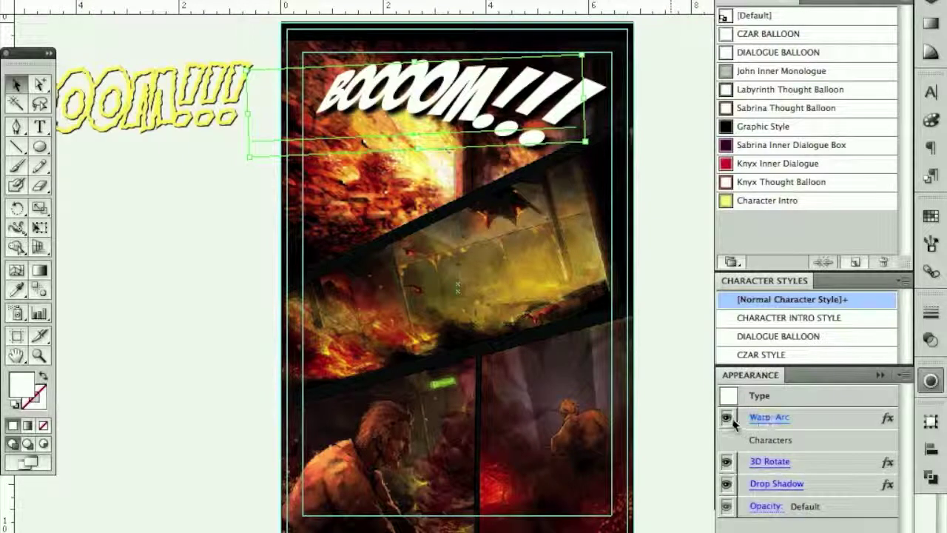
pyautogui.click(727, 419)
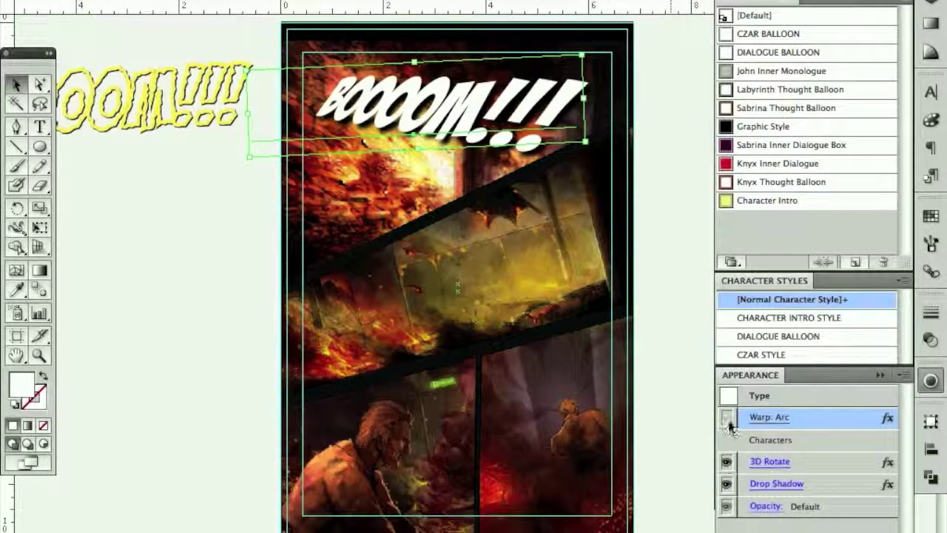
pyautogui.click(727, 419)
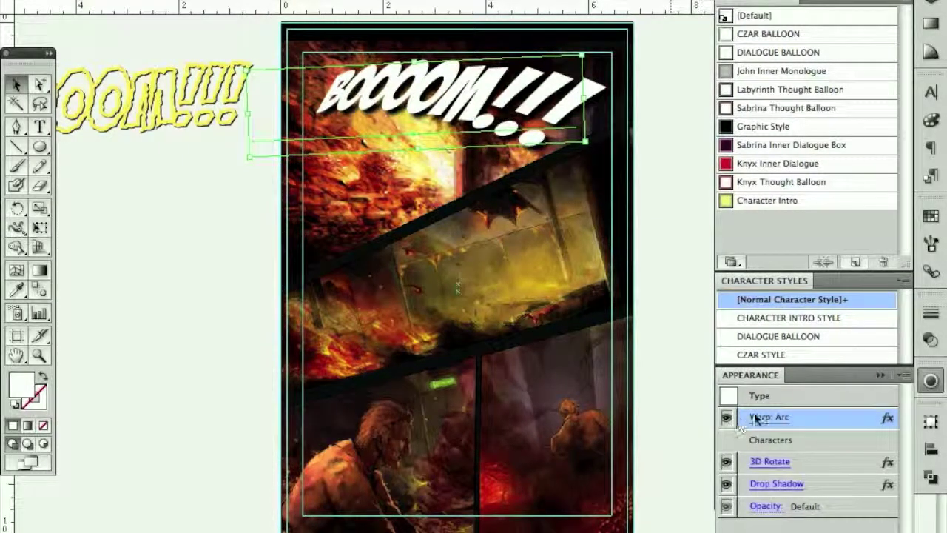
pyautogui.click(880, 376)
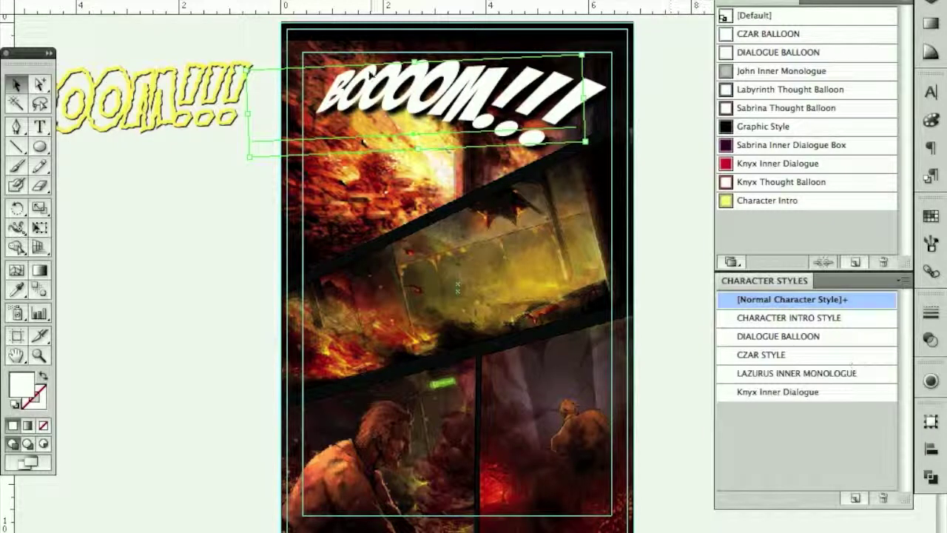
# Try replacing the word BOOOOM in the warped lettering with BOAARHHH, and undo the text change
pyautogui.doubleClick(442, 105)
pyautogui.moveTo(488, 101); pyautogui.dragTo(333, 101)
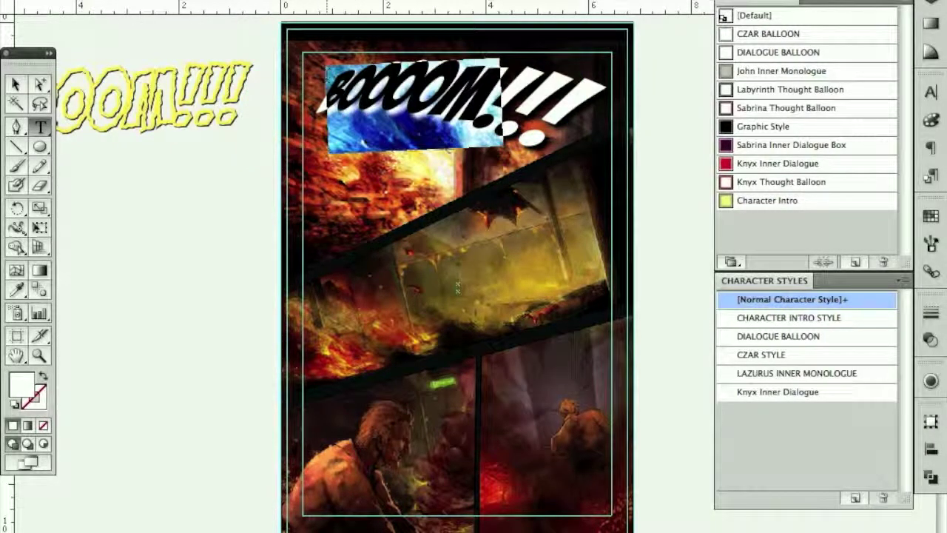
pyautogui.write('BOA')
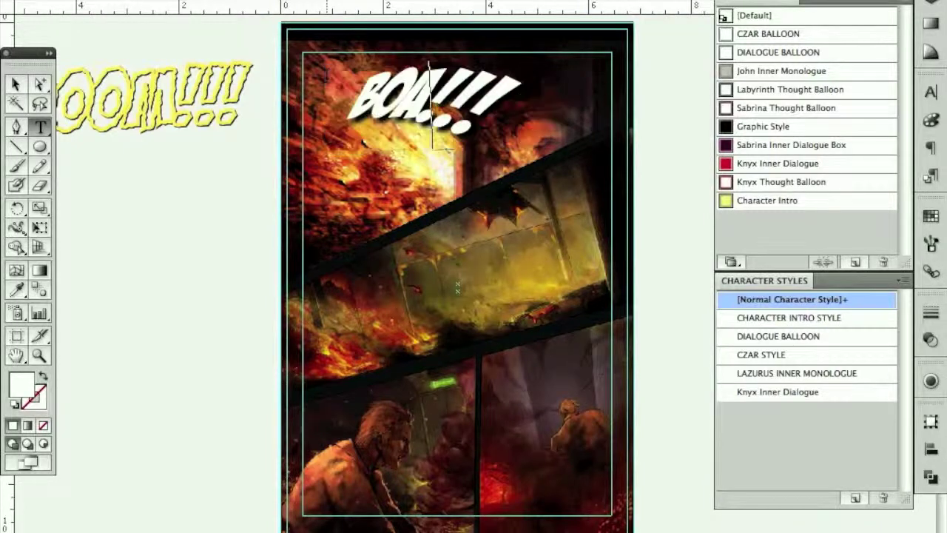
pyautogui.write('AR')
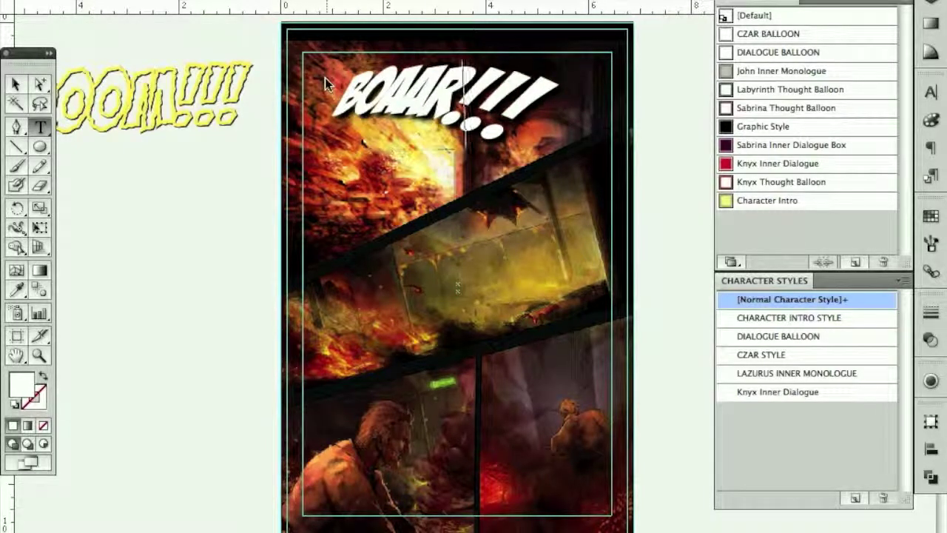
pyautogui.write('HH')
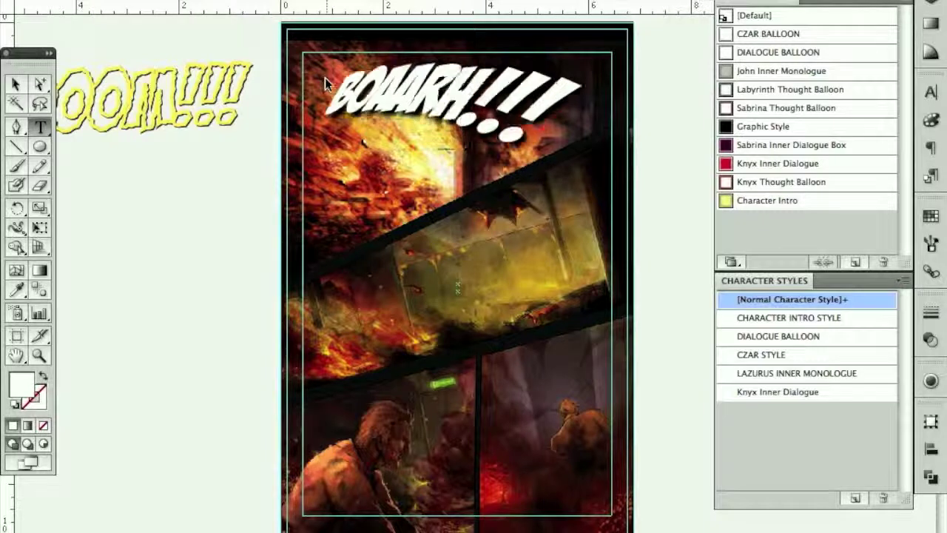
pyautogui.write('H')
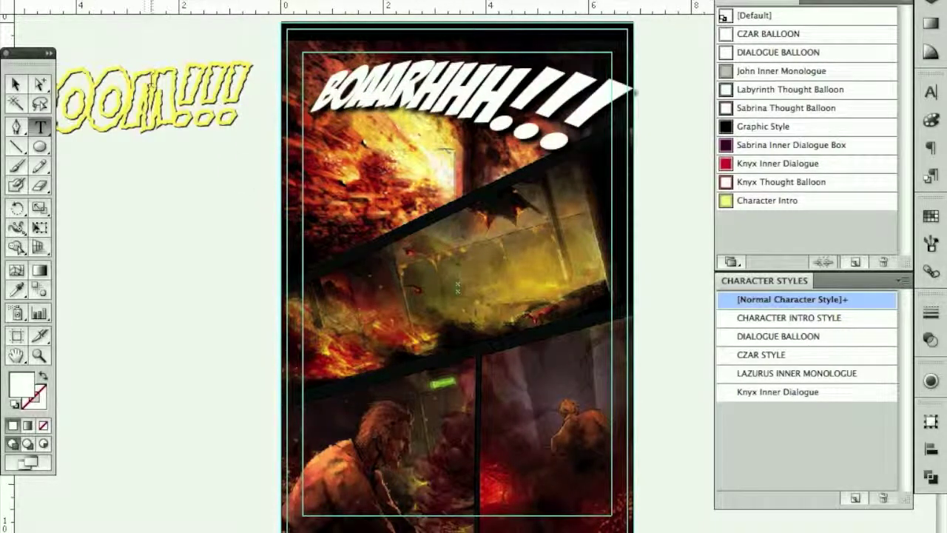
pyautogui.click(16, 86)
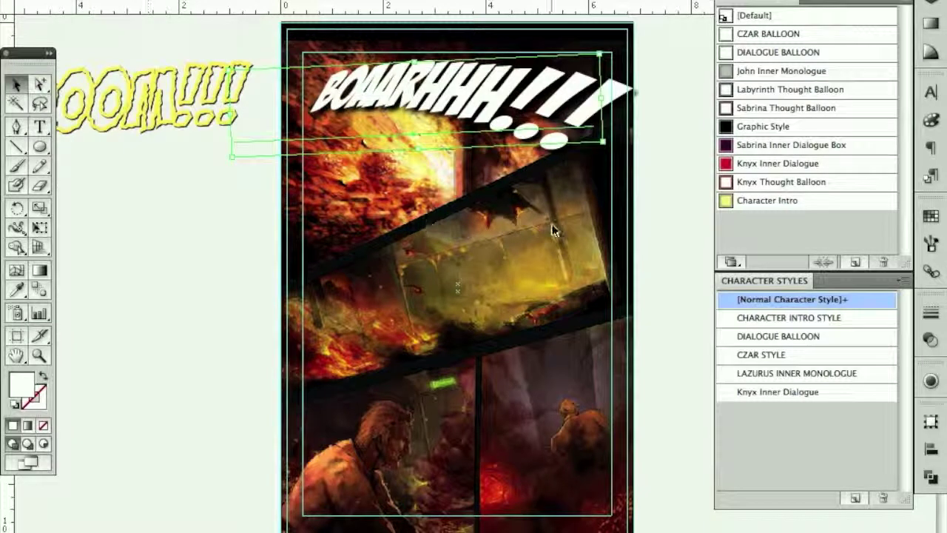
pyautogui.press('super+z')
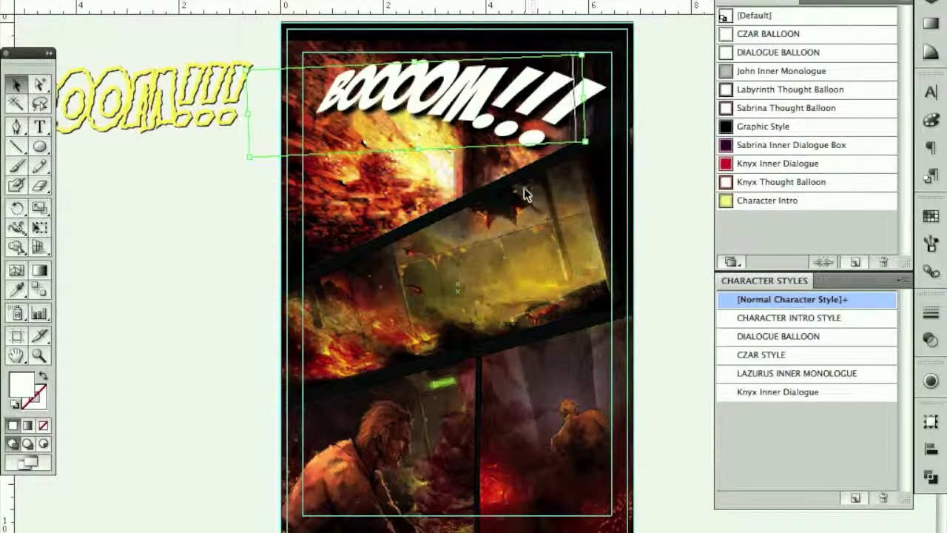
# Shift the white lettering slightly down and place the yellow outlined BOOOOM!!! over the page's second panel
pyautogui.click(214, 211)
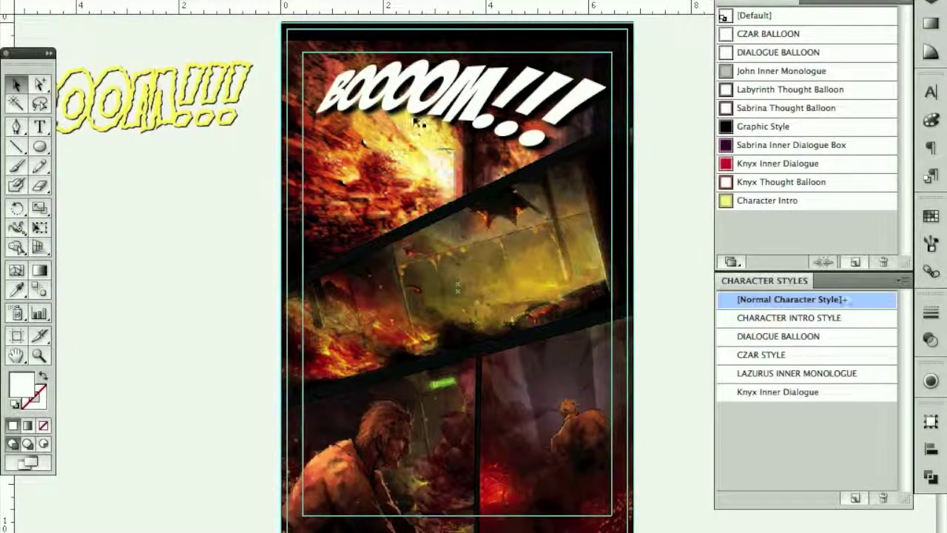
pyautogui.click(462, 96)
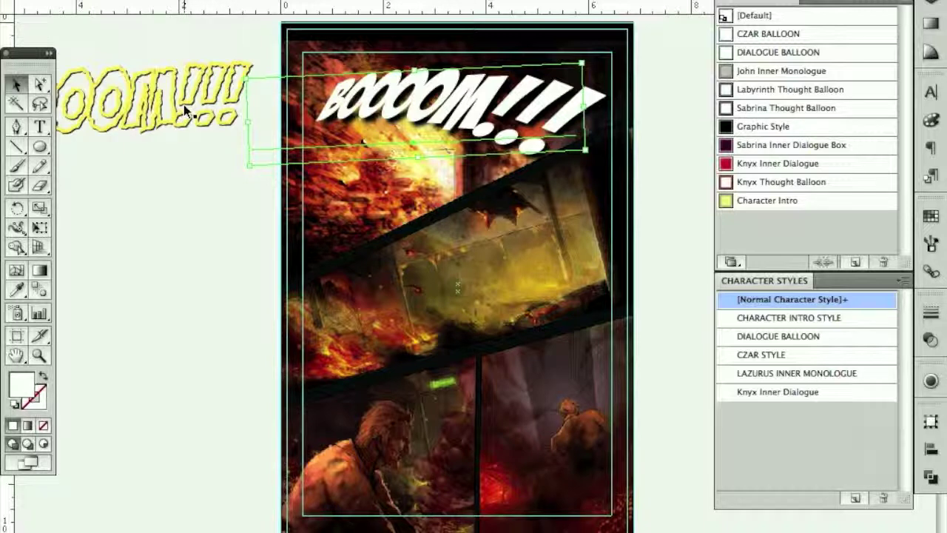
pyautogui.moveTo(180, 104); pyautogui.dragTo(483, 235)
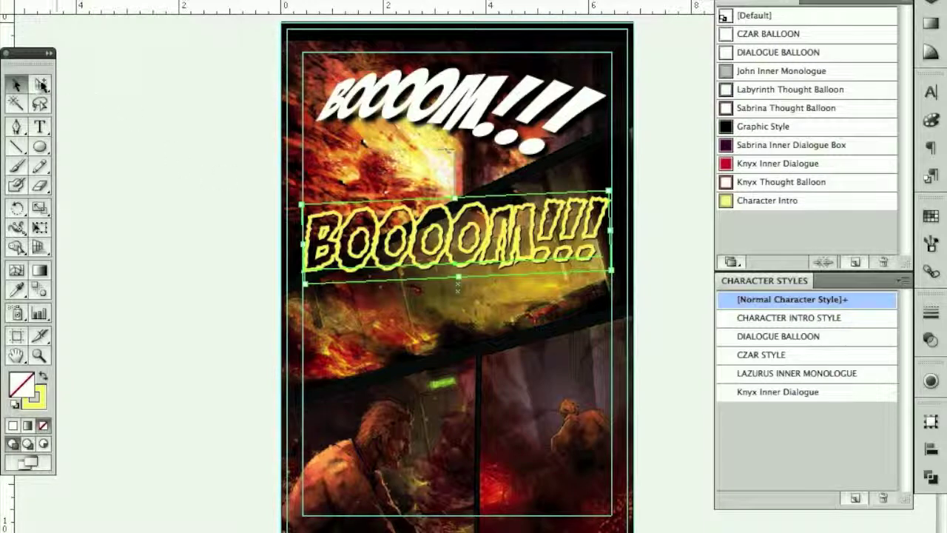
# Create an area type box beside the page with the centred text THESE PRETZELS... and move it against the page edge
pyautogui.click(40, 127)
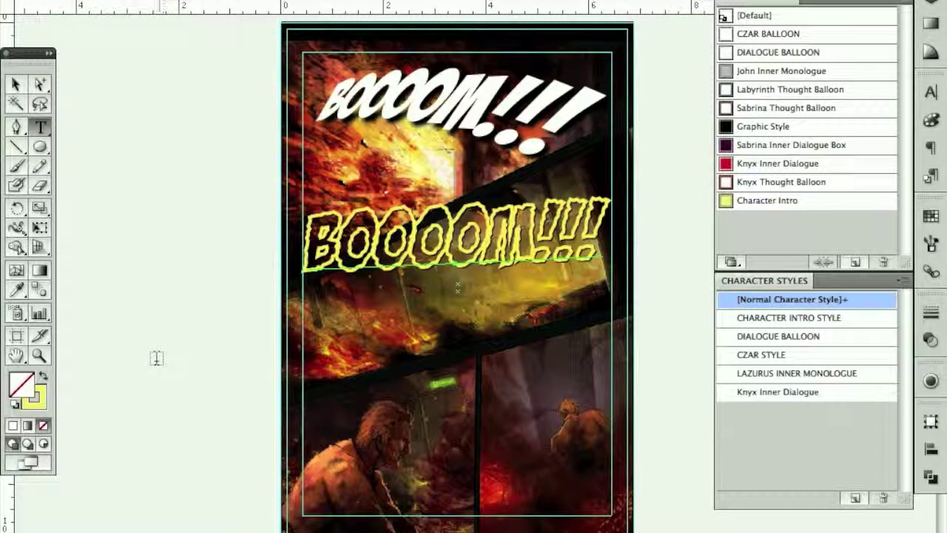
pyautogui.moveTo(136, 367); pyautogui.dragTo(241, 433)
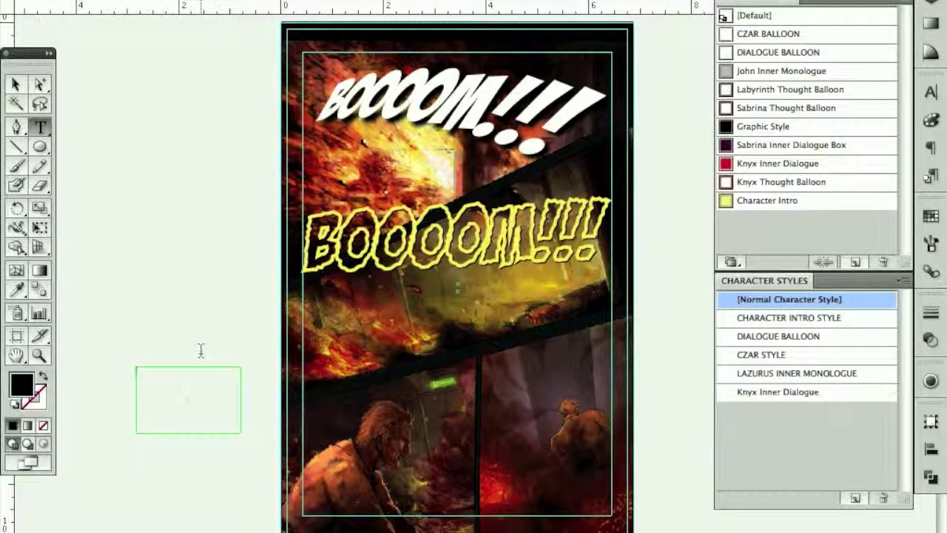
pyautogui.write('THESE PRETZELS...')
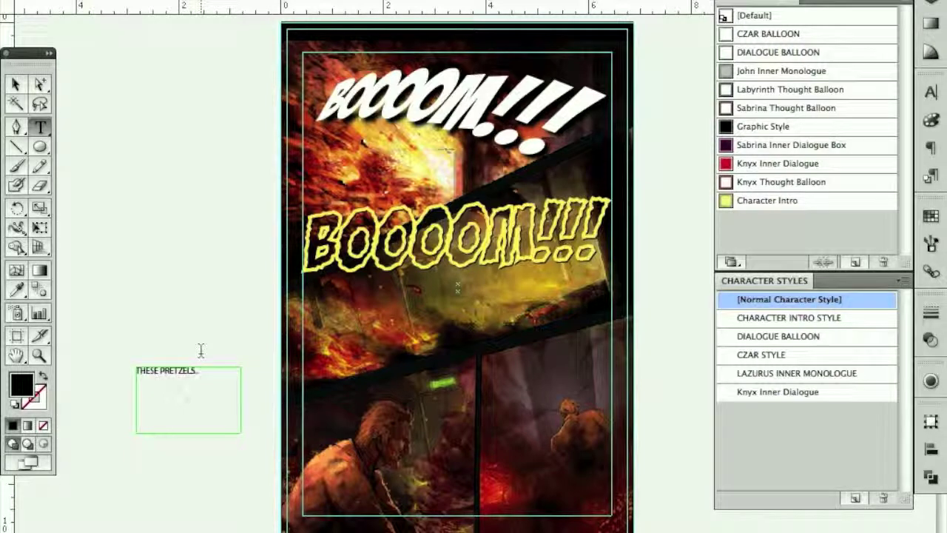
pyautogui.press('Escape')
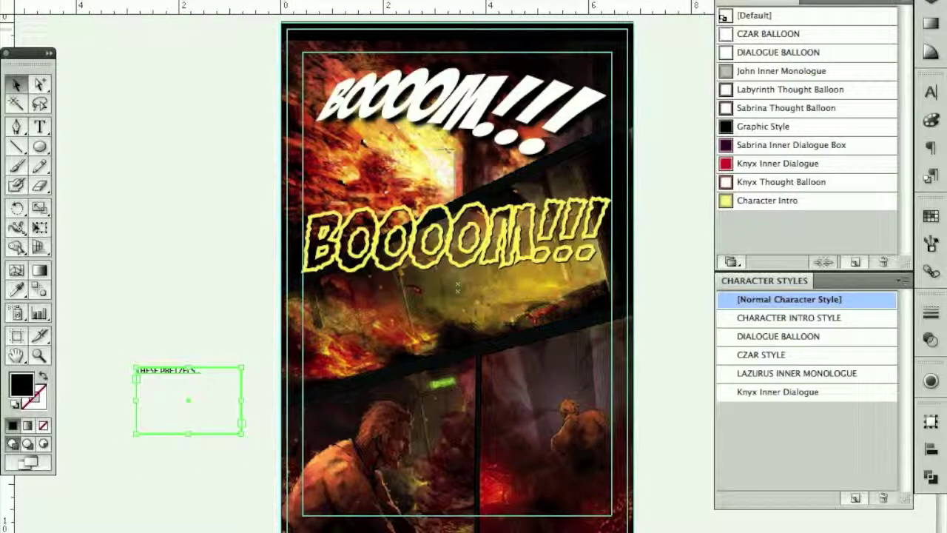
pyautogui.moveTo(208, 373); pyautogui.dragTo(247, 367)
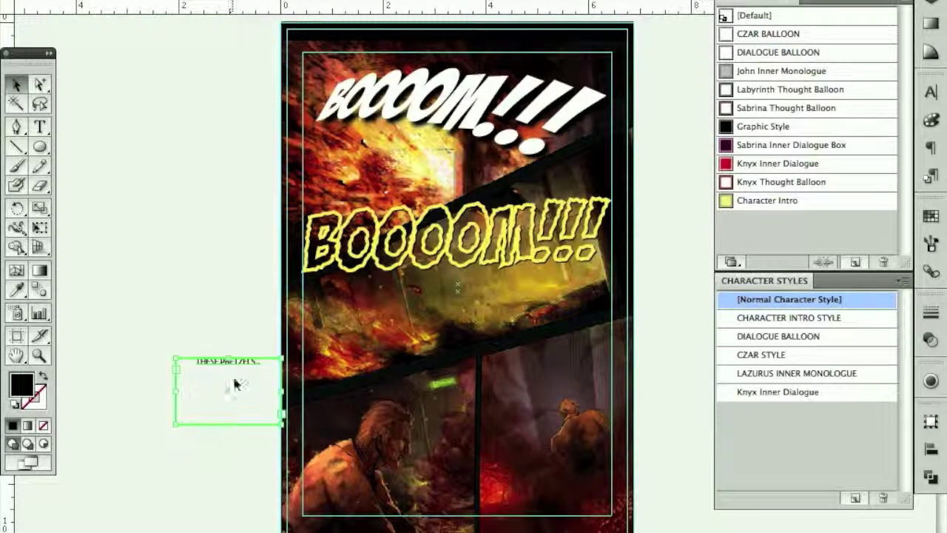
# Add the point type line ...ARE MAKING ME THIRSTY!!! in the empty area beside the page
pyautogui.click(40, 126)
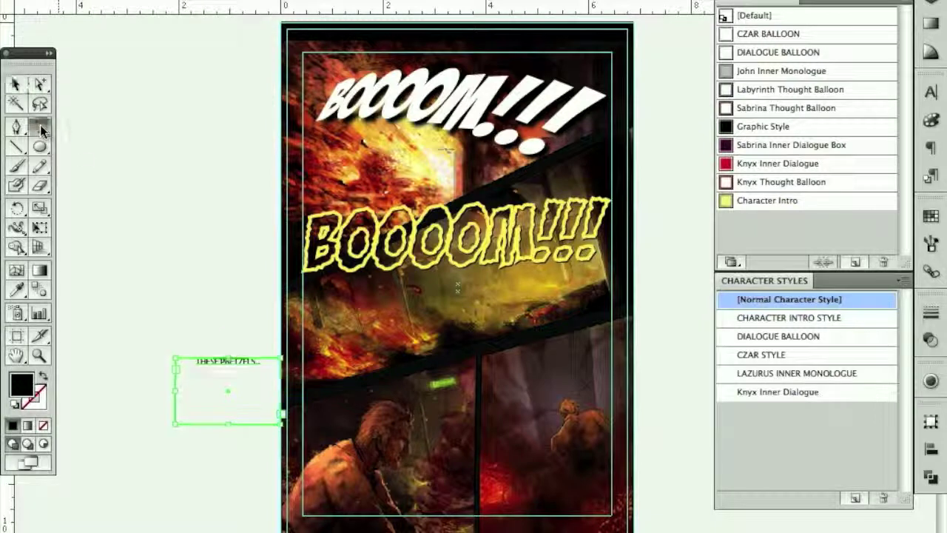
pyautogui.click(116, 174)
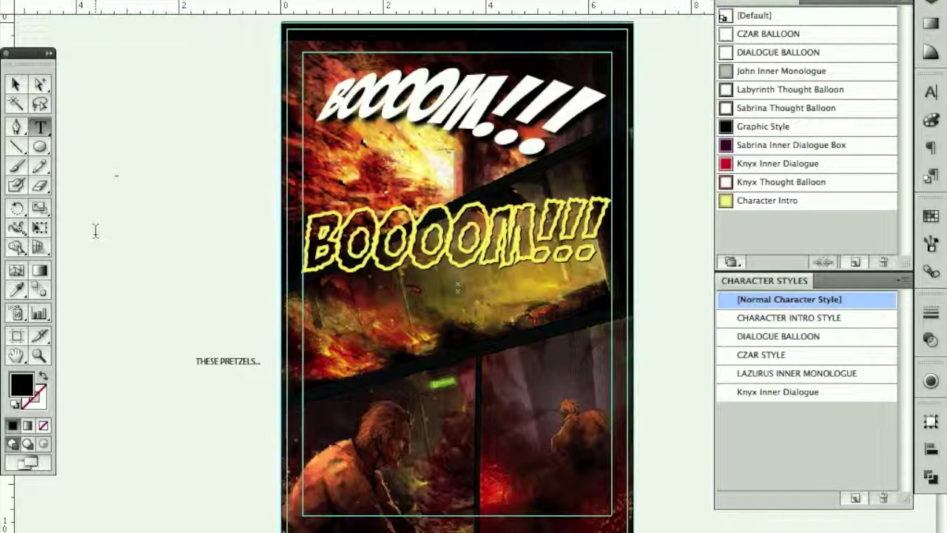
pyautogui.write('...ARE MAKING')
pyautogui.write('ME THIRSTY')
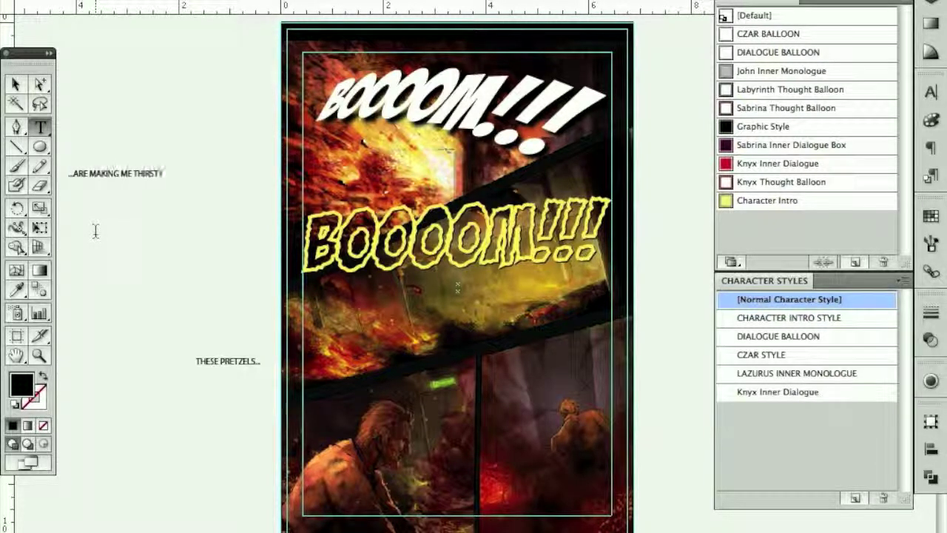
pyautogui.write('!!!')
# Try both texts over the lower panels, shrink the THESE PRETZELS... box, and stack the two texts beside the page
pyautogui.click(16, 83)
pyautogui.moveTo(144, 173); pyautogui.dragTo(544, 437)
pyautogui.moveTo(239, 370); pyautogui.dragTo(386, 376)
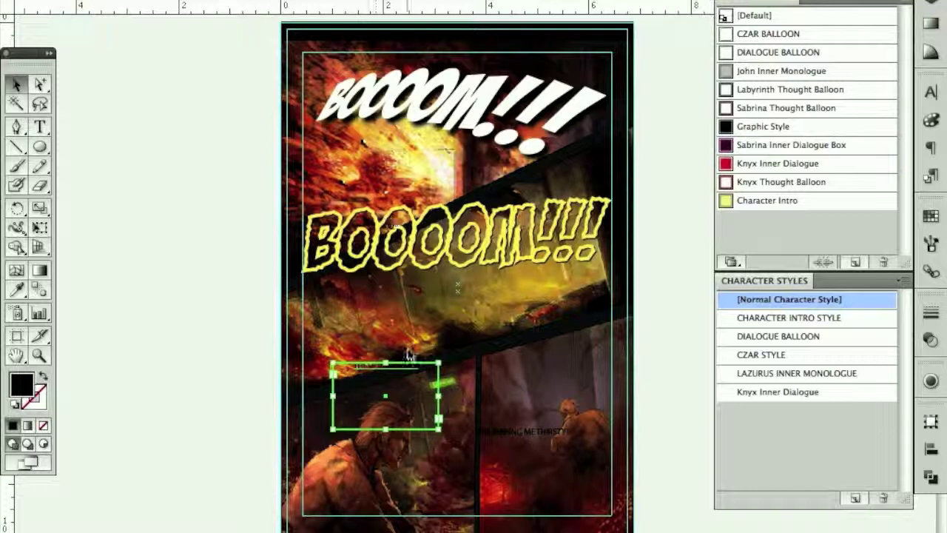
pyautogui.moveTo(439, 429); pyautogui.dragTo(208, 289)
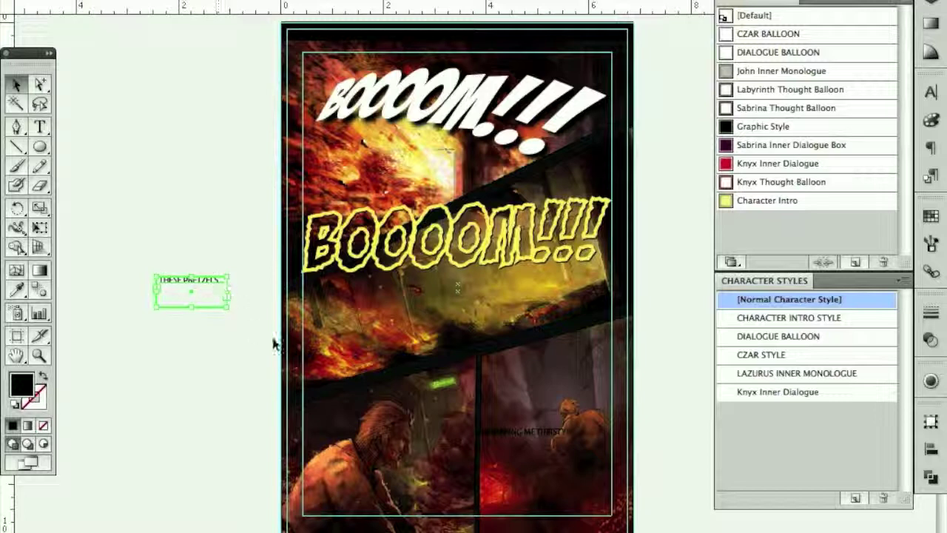
pyautogui.moveTo(541, 435); pyautogui.dragTo(197, 377)
pyautogui.press('super+shift+a')
# Examine the area type box and the point type baseline of the two dialogue texts up close
pyautogui.click(40, 84)
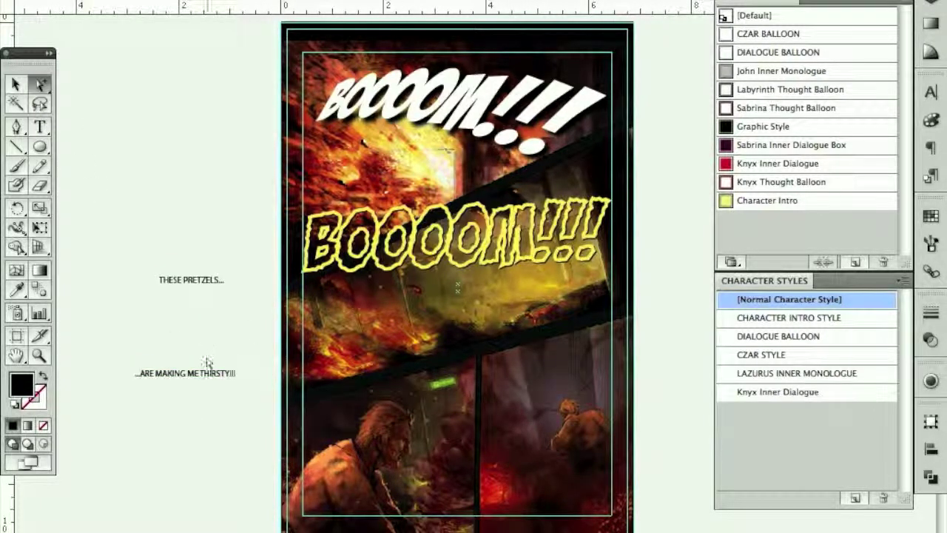
pyautogui.press('super+space')
pyautogui.moveTo(271, 245); pyautogui.dragTo(105, 444)
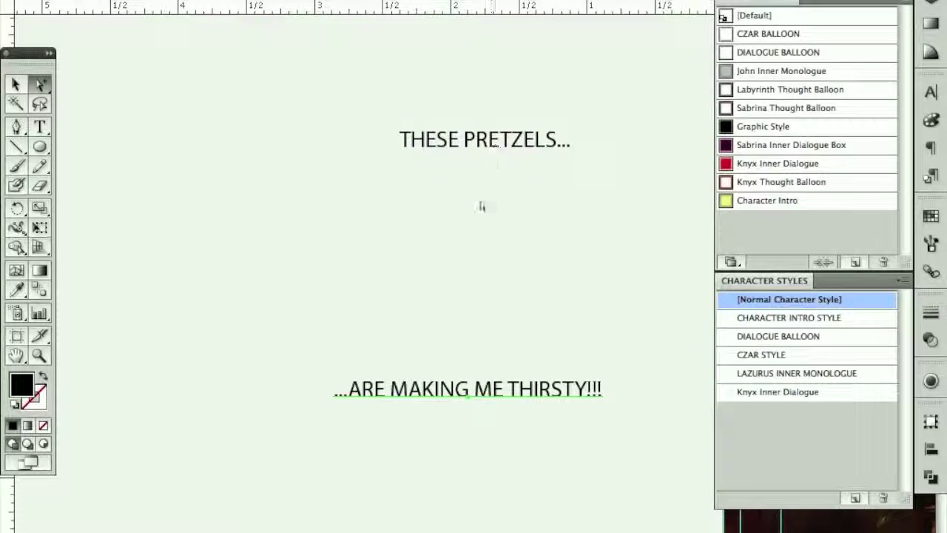
pyautogui.click(497, 162)
pyautogui.click(487, 400)
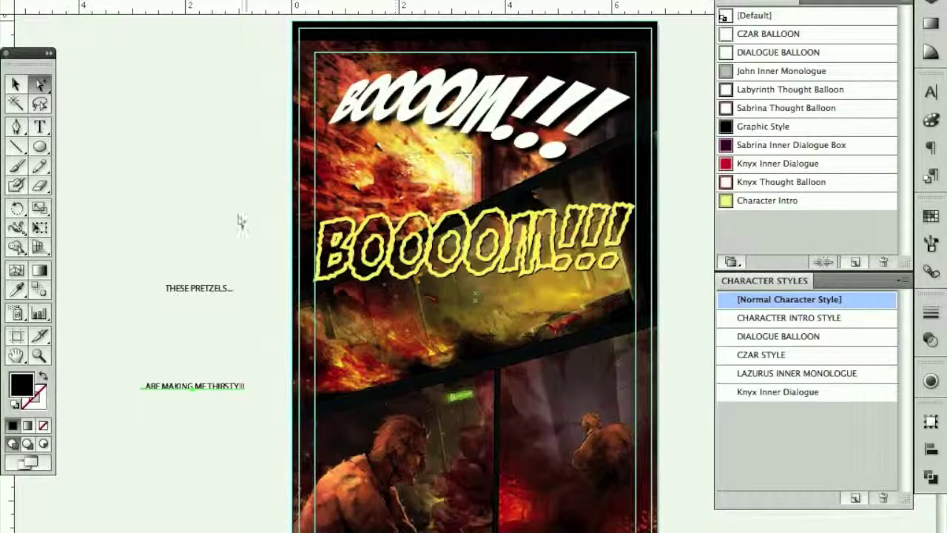
# Move the THESE PRETZELS... text closer to the line below and apply the DIALOGUE BALLOON character style to it
pyautogui.moveTo(300, 329); pyautogui.dragTo(225, 316)
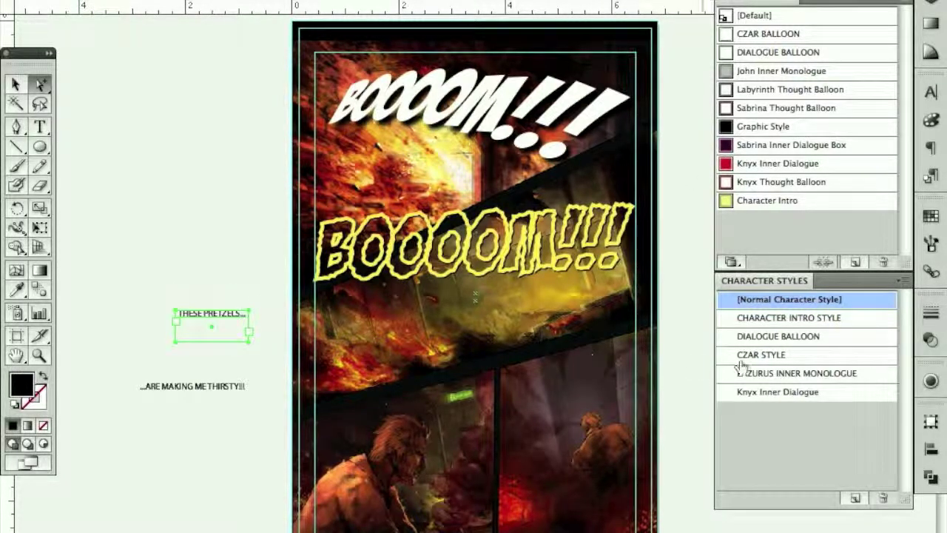
pyautogui.click(817, 337)
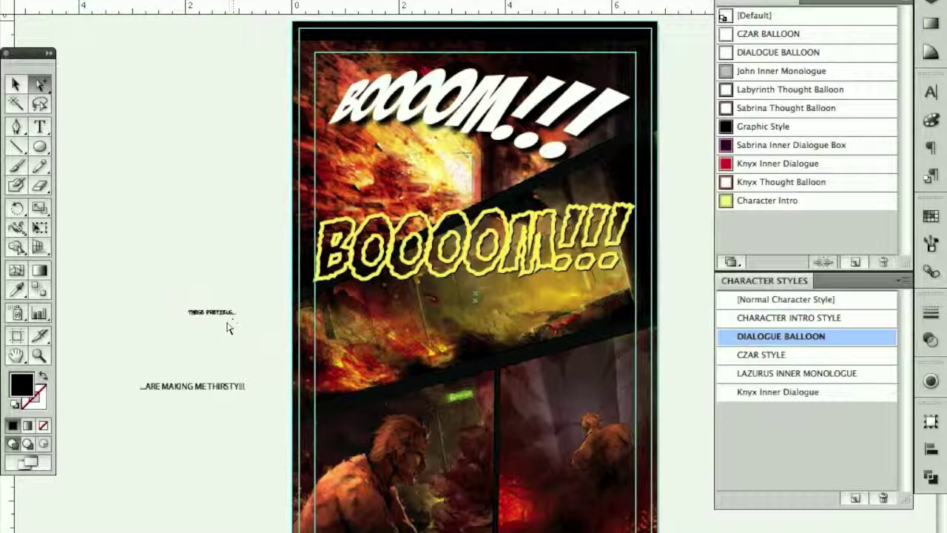
# Move the THESE PRETZELS... text onto the page, above the man's head in the lower-left comic panel
pyautogui.moveTo(133, 281); pyautogui.dragTo(328, 434)
pyautogui.moveTo(397, 131); pyautogui.dragTo(435, 209)
pyautogui.press('super+1')
pyautogui.click(225, 389)
pyautogui.moveTo(233, 347); pyautogui.dragTo(406, 378)
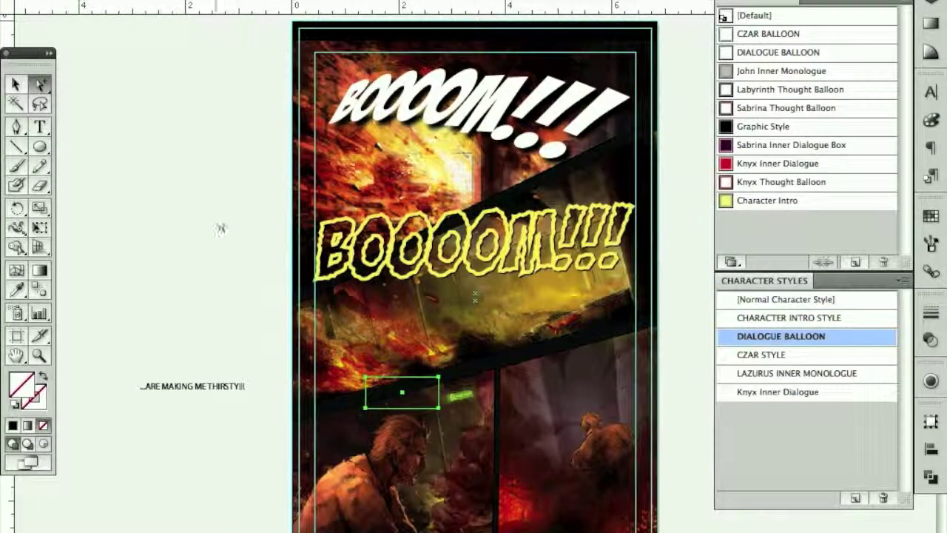
# Draw an ellipse around the THESE PRETZELS... text and apply the DIALOGUE BALLOON graphic style to it
pyautogui.press('l')
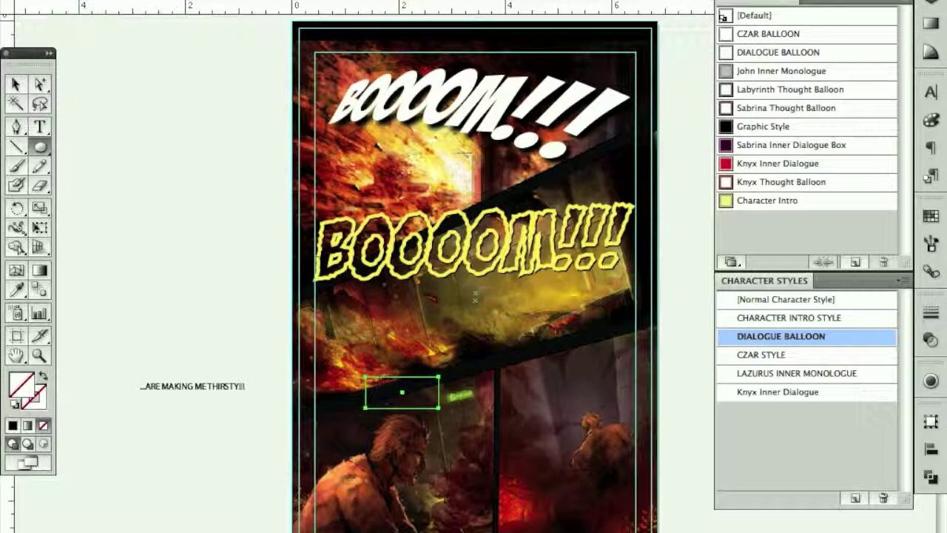
pyautogui.moveTo(442, 353); pyautogui.dragTo(365, 403)
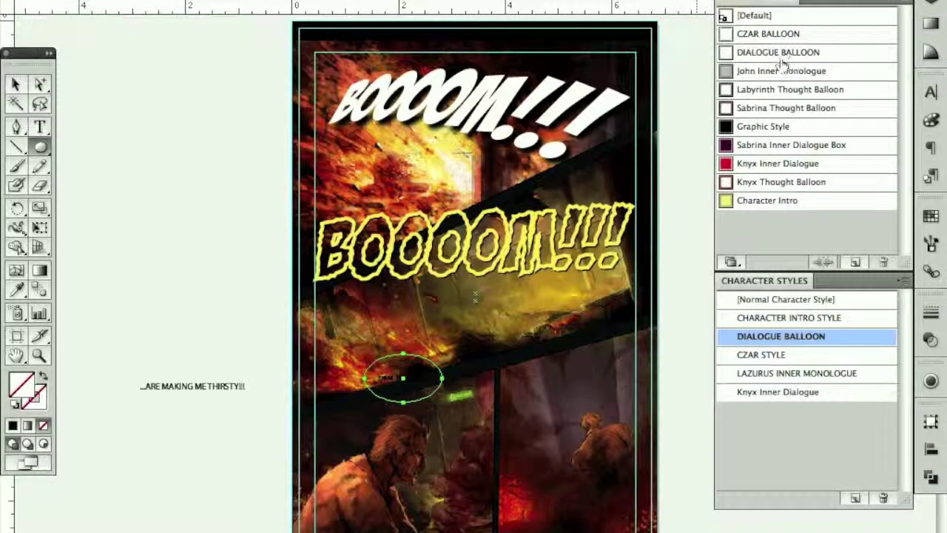
pyautogui.click(825, 55)
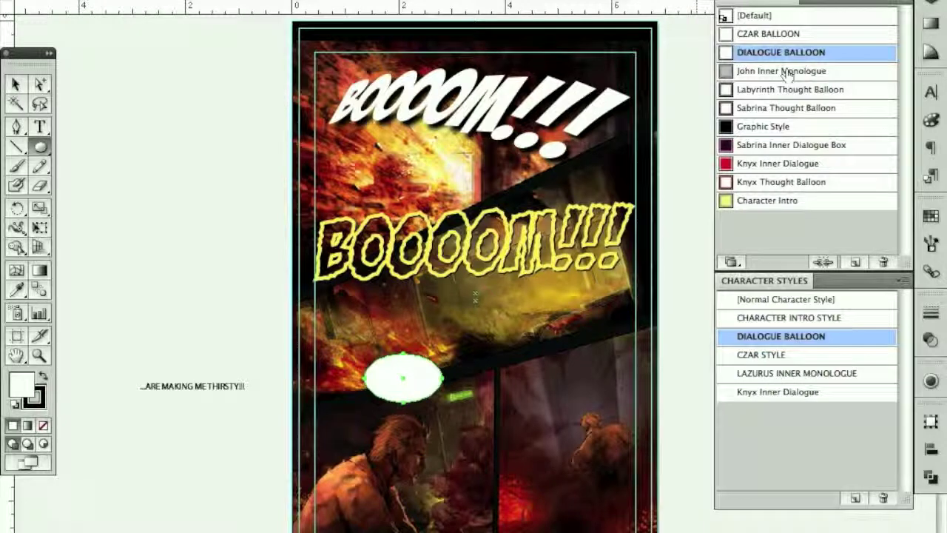
pyautogui.moveTo(141, 315); pyautogui.dragTo(518, 466)
pyautogui.moveTo(624, 196); pyautogui.dragTo(474, 186)
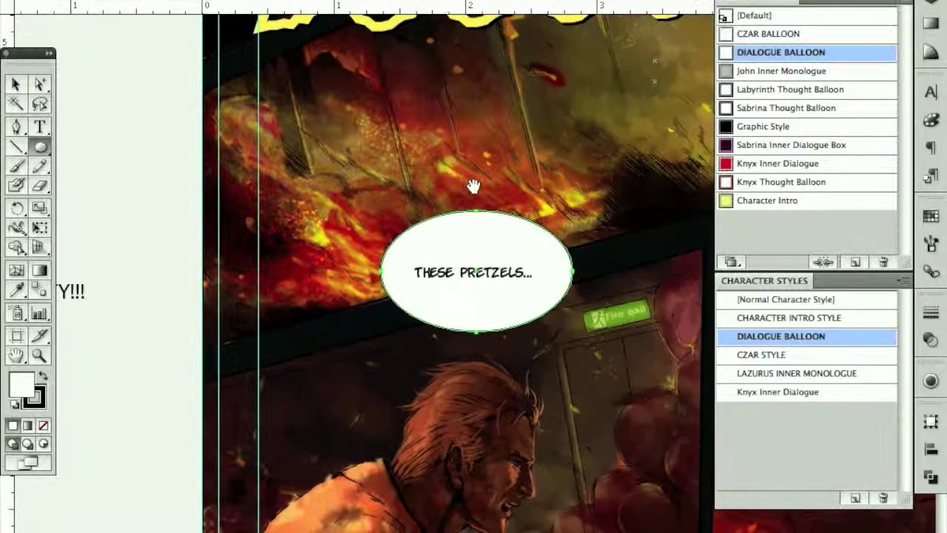
# Shrink the balloon ellipse to fit closely around its text, and shift balloon and text together slightly up and to the right
pyautogui.press('v')
pyautogui.moveTo(571, 211); pyautogui.dragTo(552, 226)
pyautogui.moveTo(405, 271); pyautogui.dragTo(396, 273)
pyautogui.moveTo(472, 226); pyautogui.dragTo(473, 233)
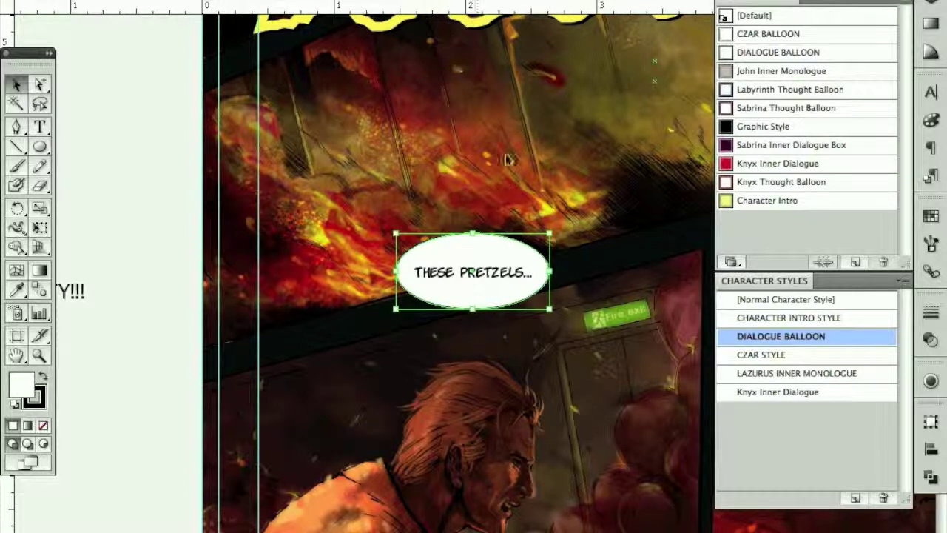
pyautogui.moveTo(495, 276); pyautogui.dragTo(543, 260)
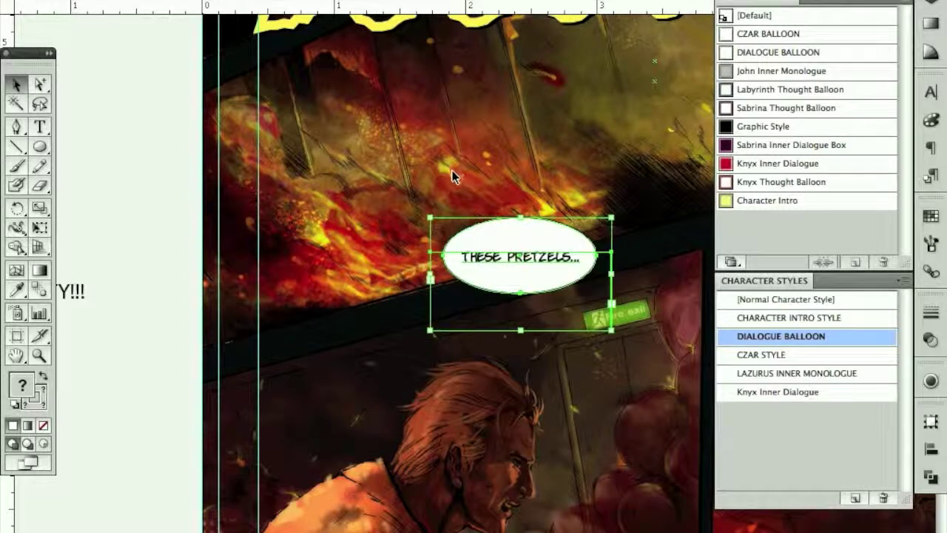
pyautogui.click(395, 148)
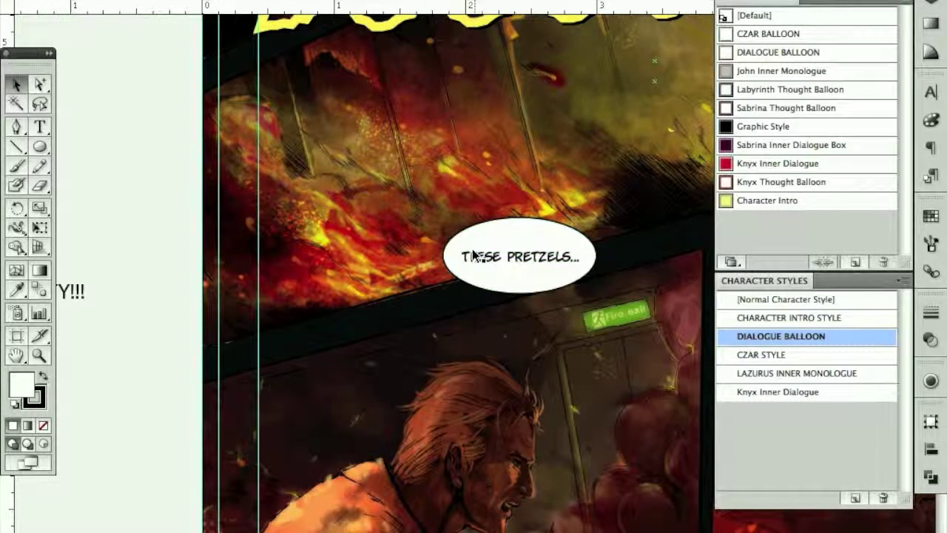
# Draw a narrow pointed balloon tail with the Pen tool, from the balloon's lower edge towards the man's head
pyautogui.press('p')
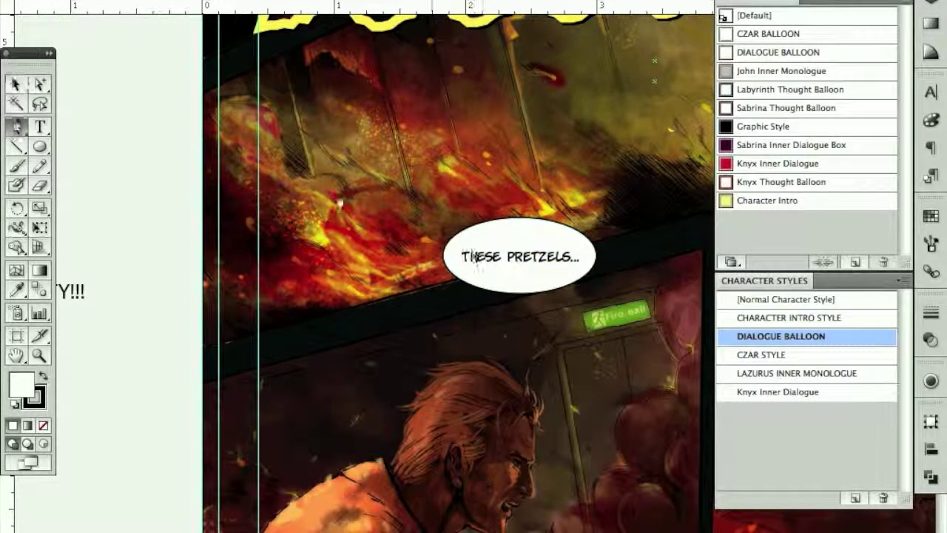
pyautogui.click(506, 284)
pyautogui.click(494, 339)
pyautogui.click(520, 287)
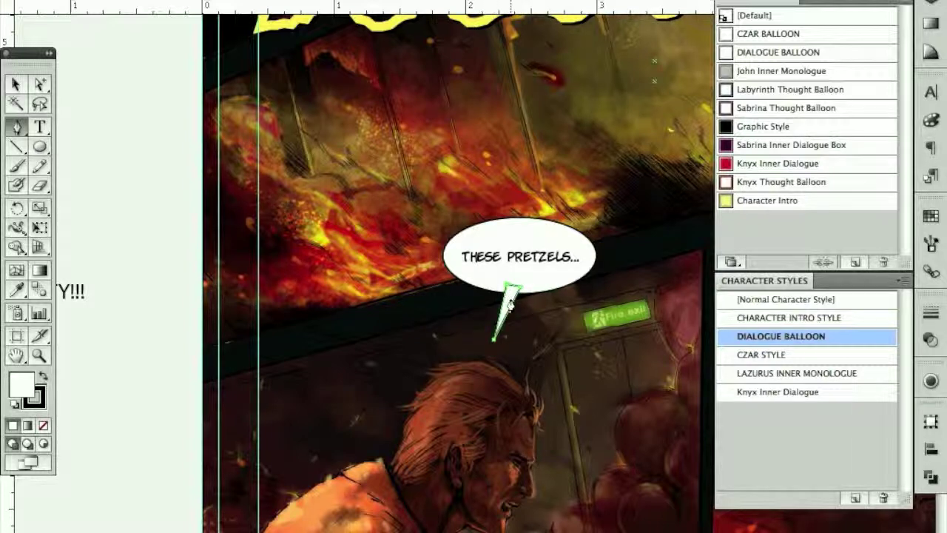
# Unite the tail and the ellipse into one balloon shape and send it behind the THESE PRETZELS... text
pyautogui.press('a')
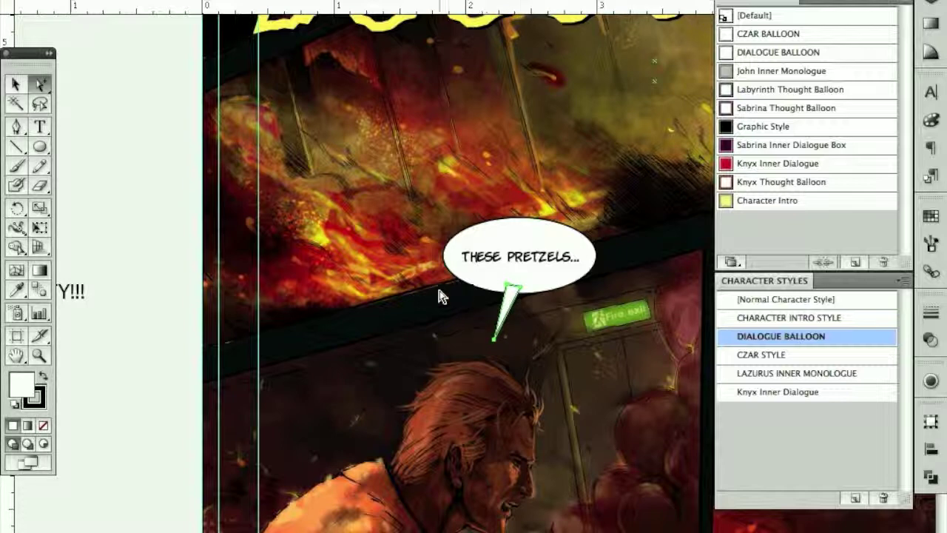
pyautogui.keyDown('shift'); pyautogui.click(551, 295); pyautogui.keyUp('shift')
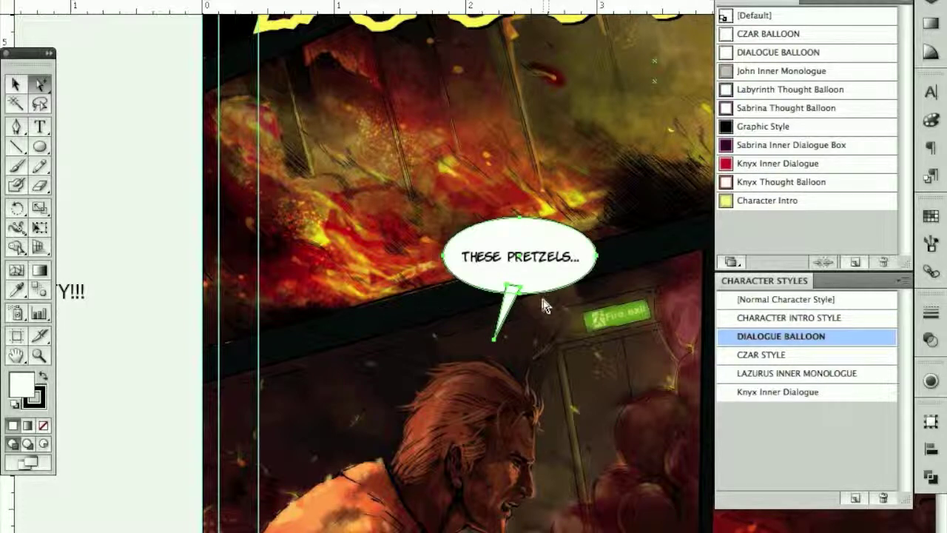
pyautogui.hotkey('ctrl', 'shift', 'F9')
pyautogui.click(735, 452)
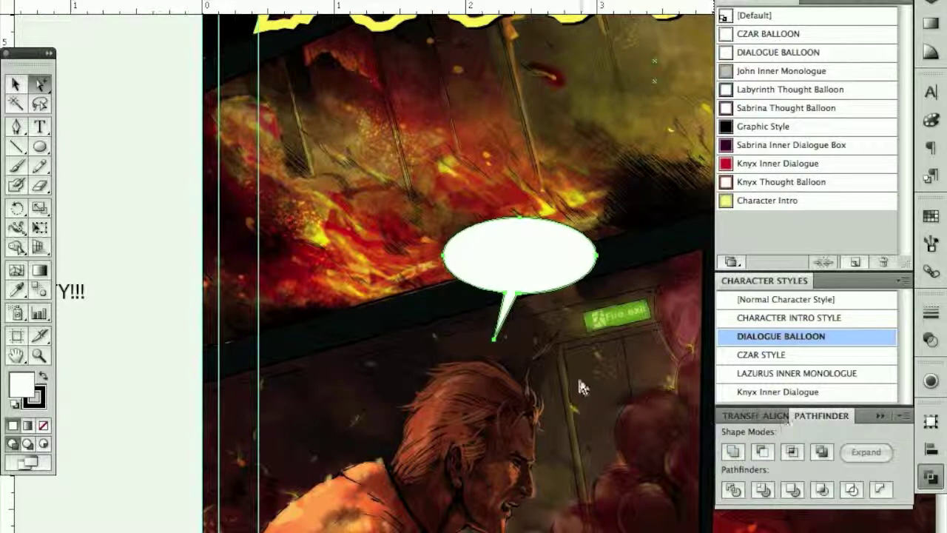
pyautogui.hotkey('ctrl', 'shift', 'F9')
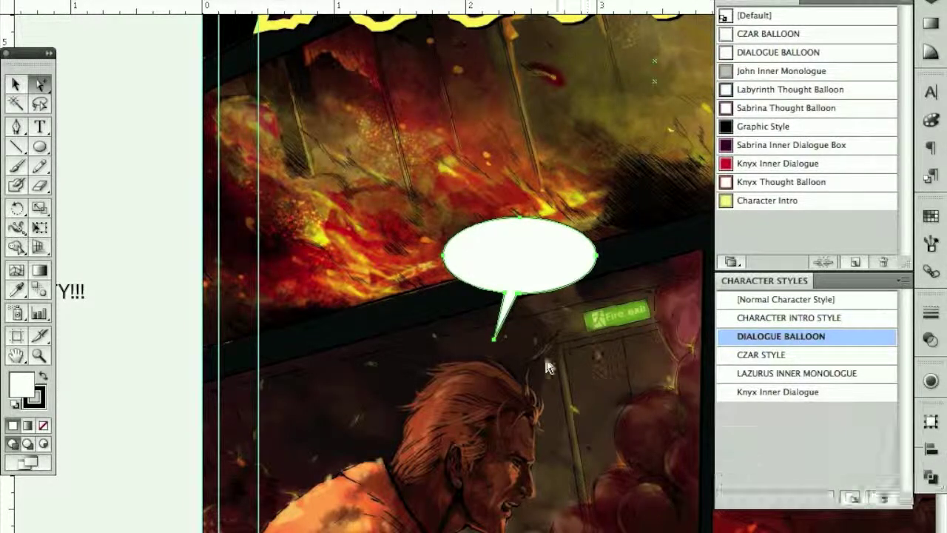
pyautogui.hotkey('ctrl', 'shift', '[')
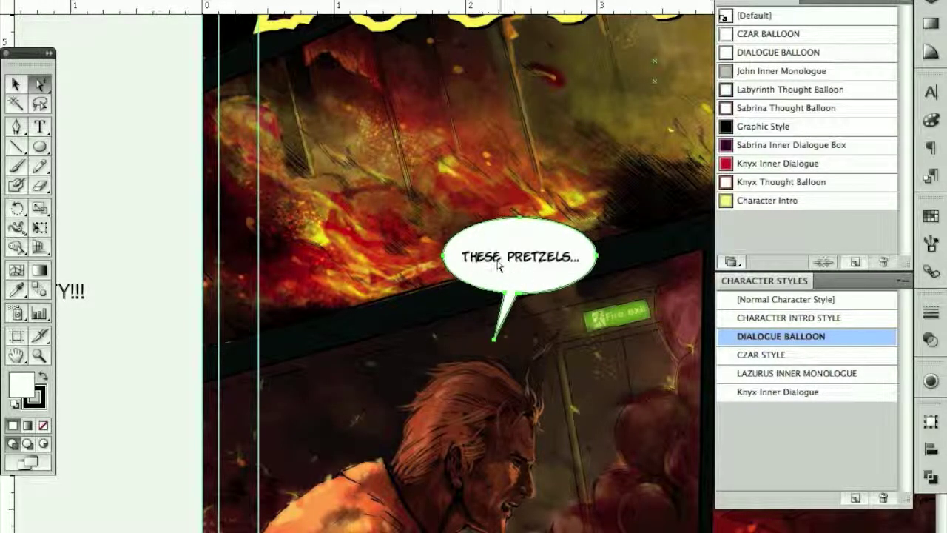
pyautogui.moveTo(407, 203); pyautogui.dragTo(615, 370)
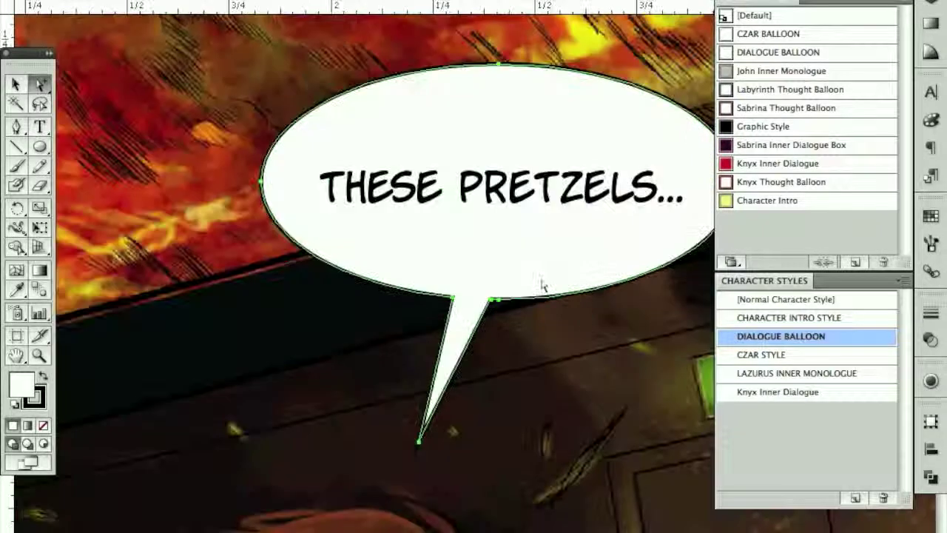
pyautogui.click(421, 444)
pyautogui.hotkey('ctrl', '0')
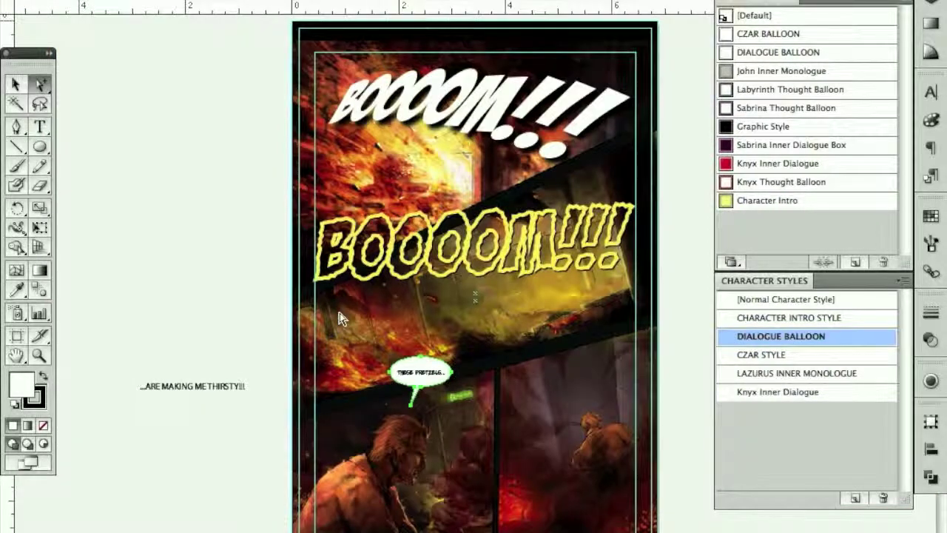
pyautogui.click(249, 334)
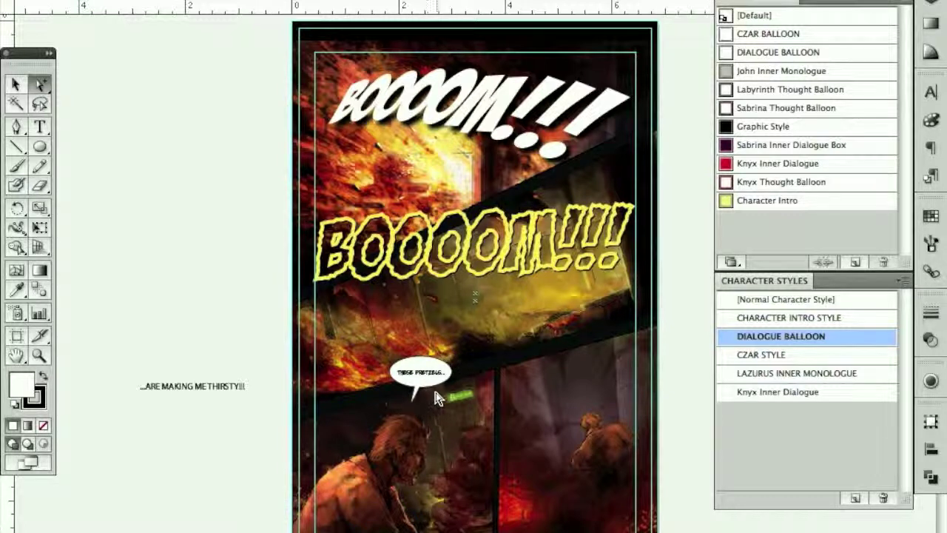
# Move the ...ARE MAKING ME THIRSTY!!! line onto the page, across the two lower panels
pyautogui.moveTo(232, 386); pyautogui.dragTo(570, 422)
pyautogui.moveTo(622, 333); pyautogui.dragTo(338, 511)
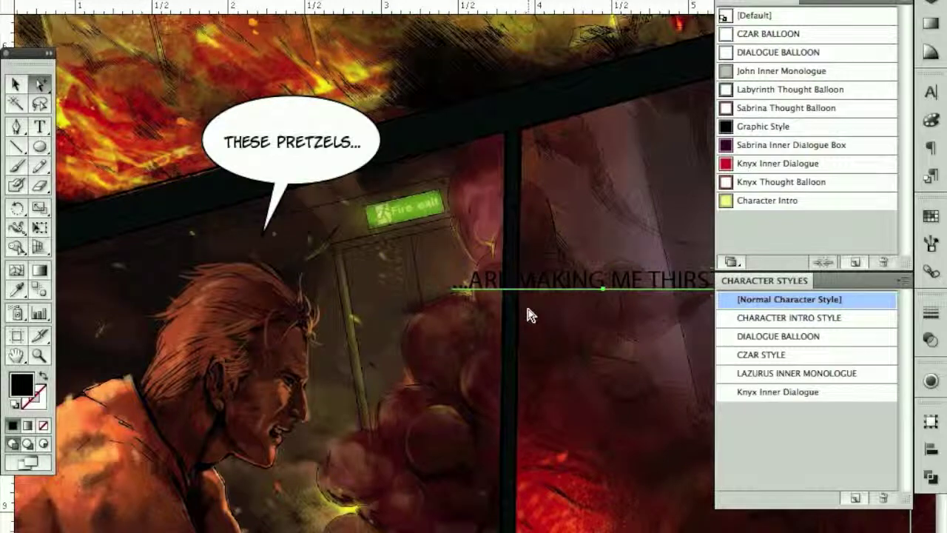
pyautogui.press('super+minus')
pyautogui.moveTo(607, 206); pyautogui.dragTo(528, 220)
pyautogui.press('super+minus')
pyautogui.moveTo(525, 306); pyautogui.dragTo(513, 324)
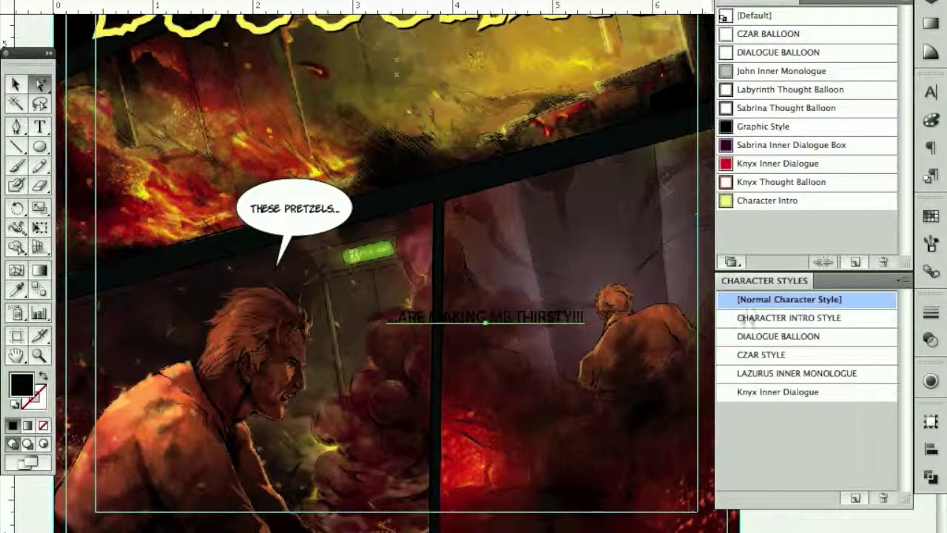
# Try the DIALOGUE BALLOON character style on the ...ARE MAKING ME THIRSTY!!! line and return it to [Normal Character Style]
pyautogui.click(819, 338)
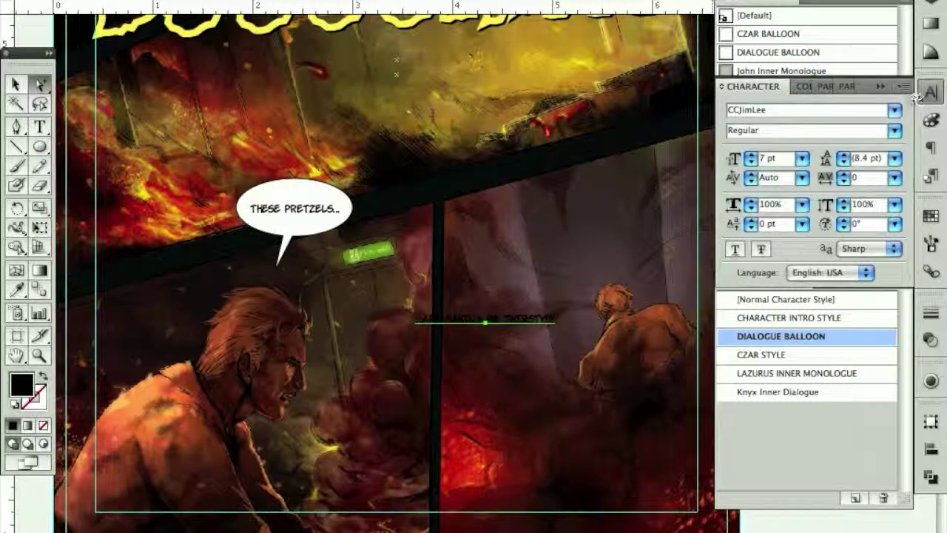
pyautogui.click(816, 299)
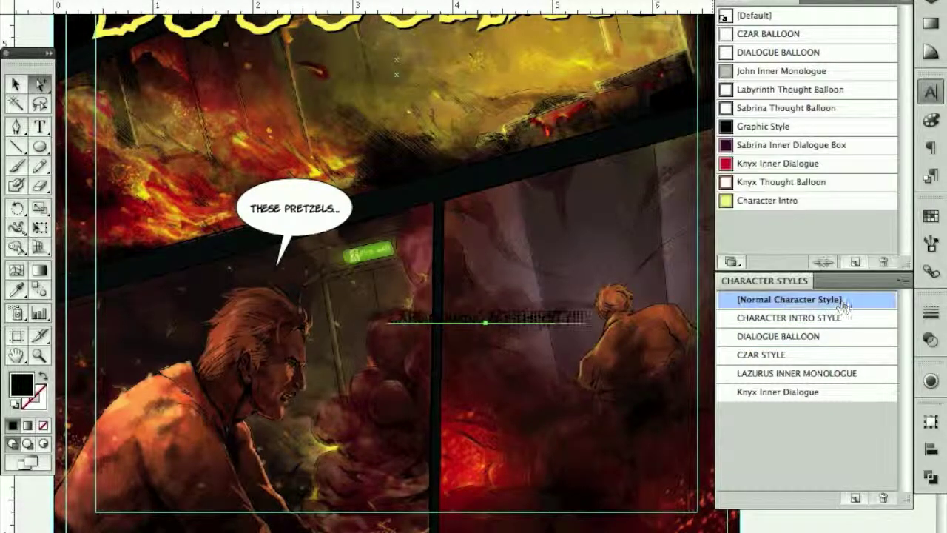
pyautogui.click(930, 91)
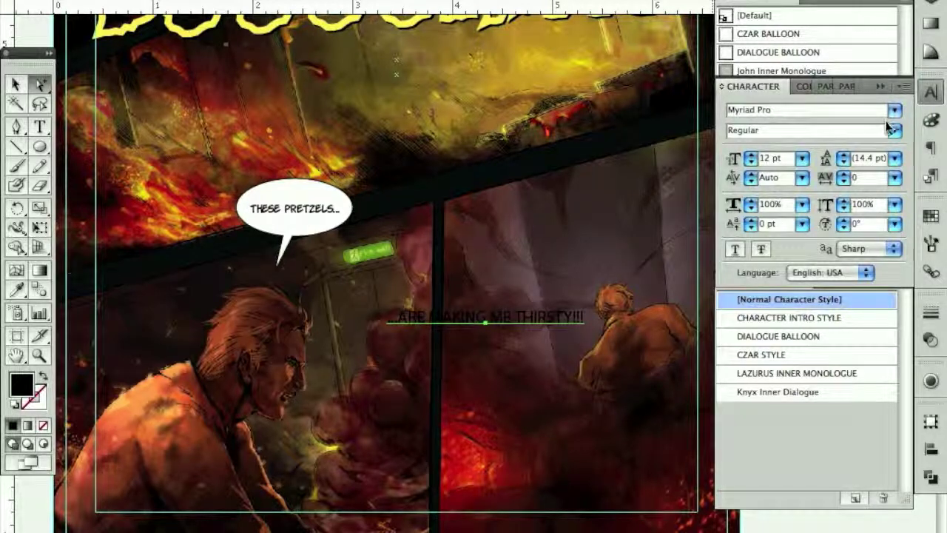
pyautogui.click(805, 433)
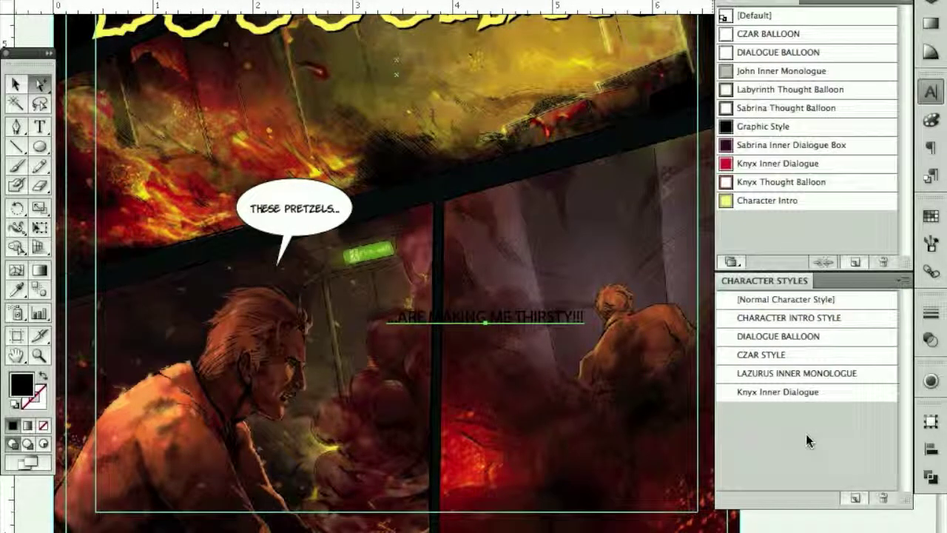
# Set the ...ARE MAKING ME THIRSTY!!! line in MondoBeyondo BB Bold and stretch it to about 31 pt with about 43% horizontal scale
pyautogui.click(929, 90)
pyautogui.click(894, 111)
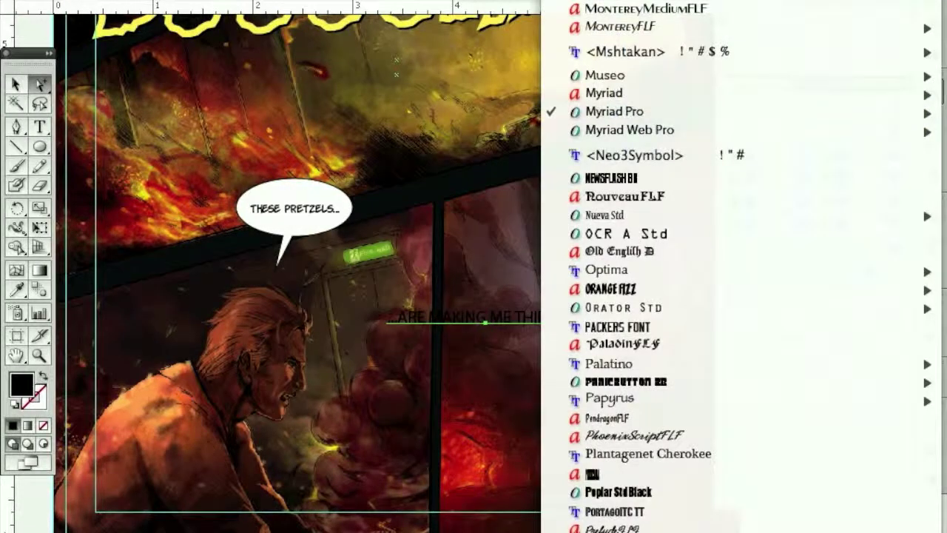
pyautogui.click(522, 3)
pyautogui.press('v')
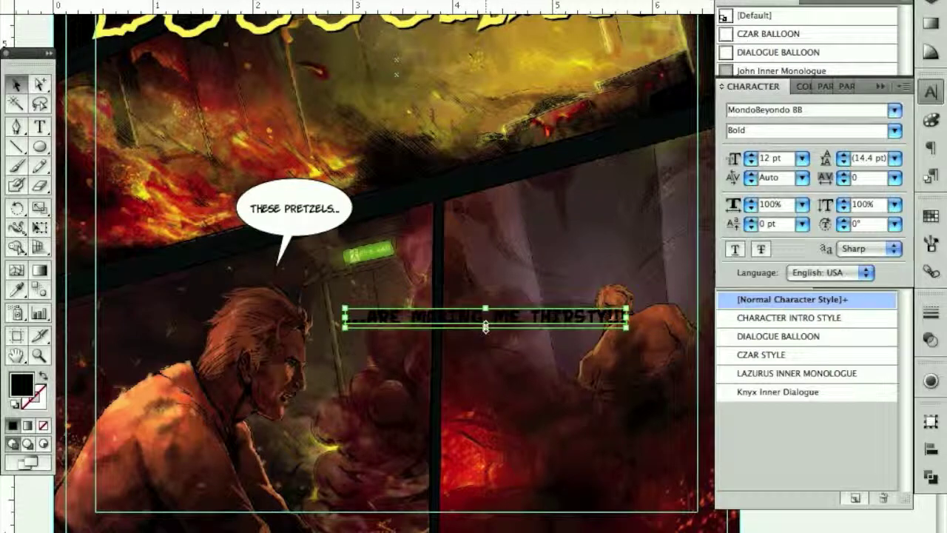
pyautogui.moveTo(486, 327); pyautogui.dragTo(485, 359)
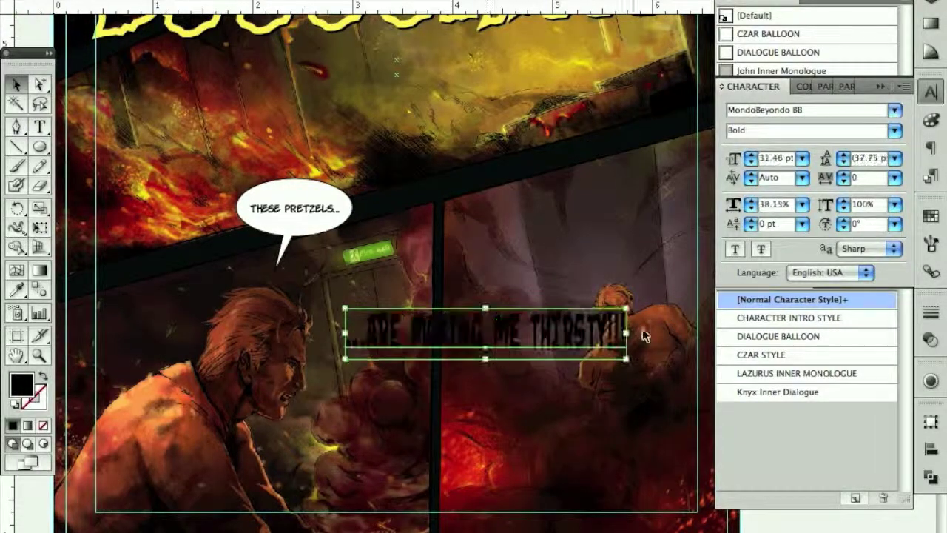
pyautogui.moveTo(625, 333); pyautogui.dragTo(661, 333)
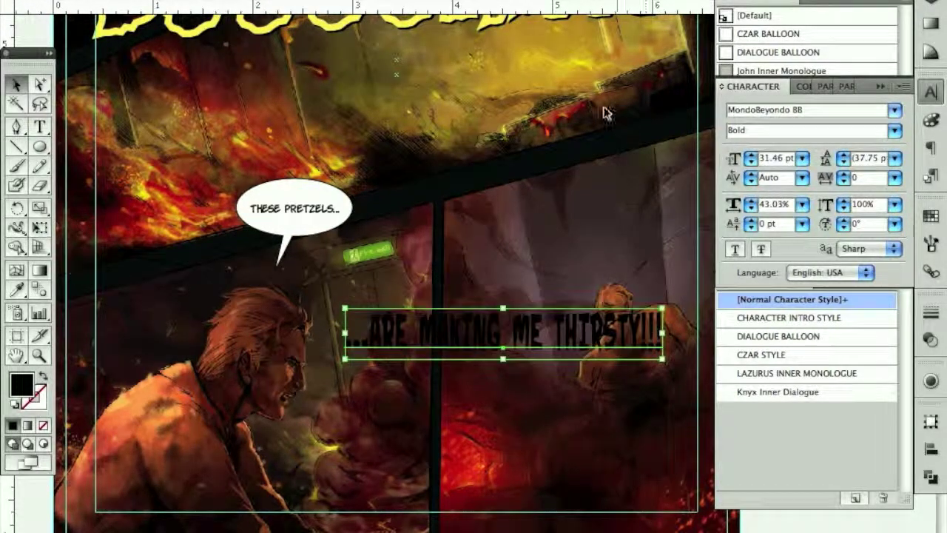
# Try the blam orange swatch on the ...ARE MAKING ME THIRSTY!!! line, fill it with White, and shift it slightly up and to the right
pyautogui.click(931, 215)
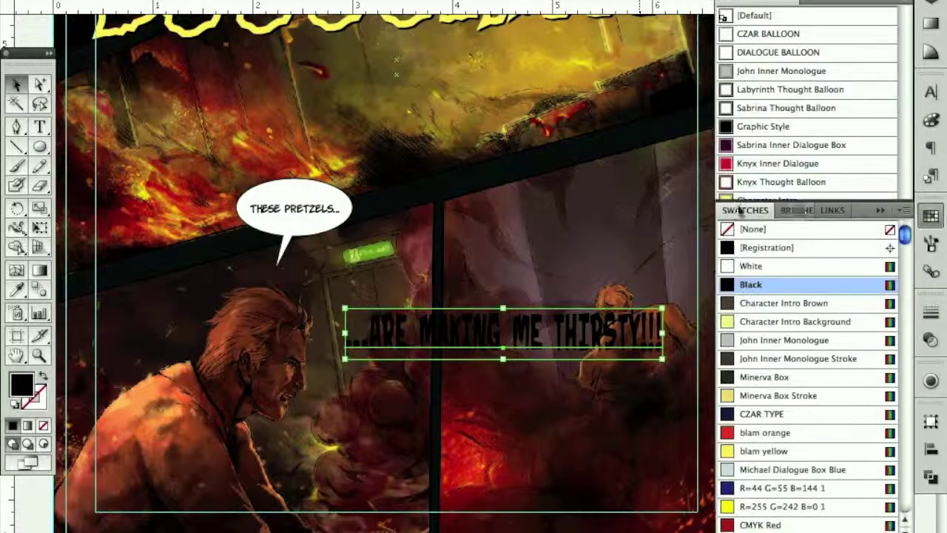
pyautogui.click(799, 435)
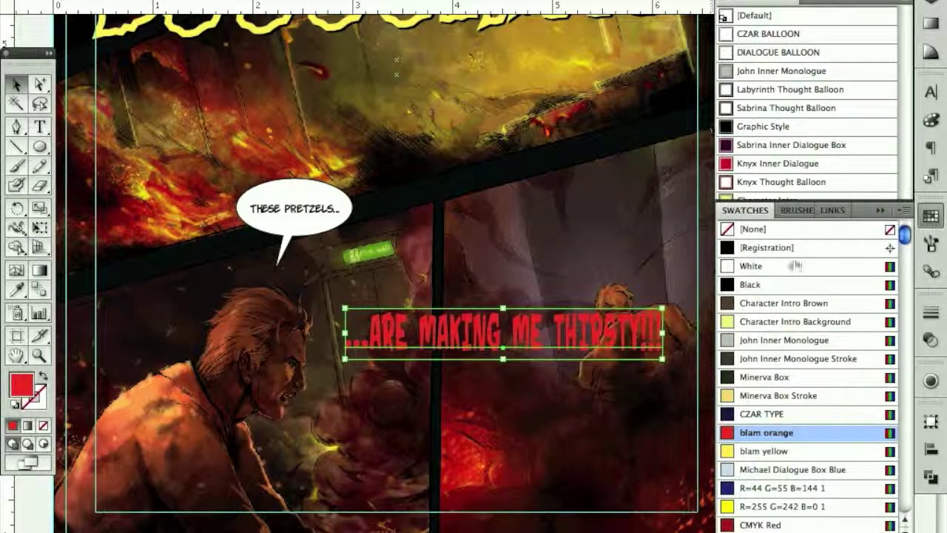
pyautogui.click(777, 267)
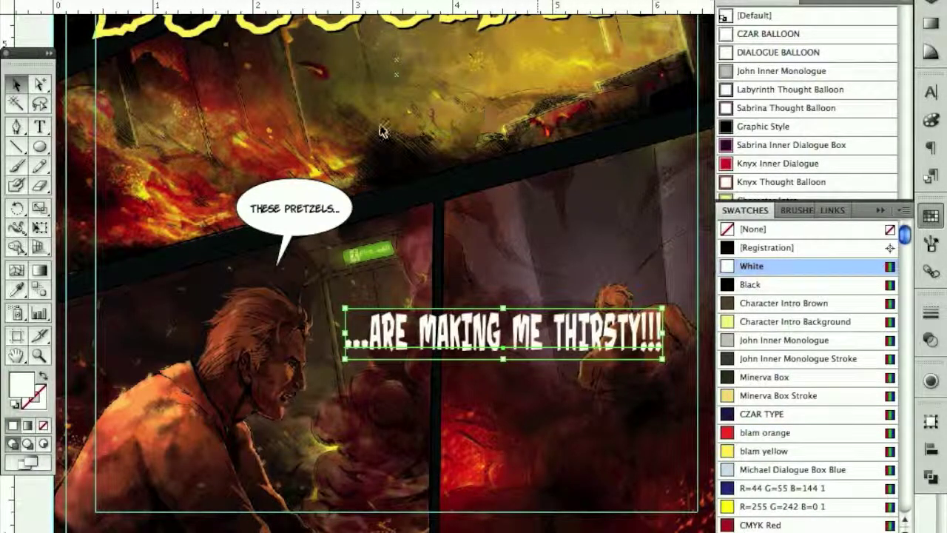
pyautogui.click(42, 85)
pyautogui.click(319, 67)
pyautogui.moveTo(529, 328); pyautogui.dragTo(546, 318)
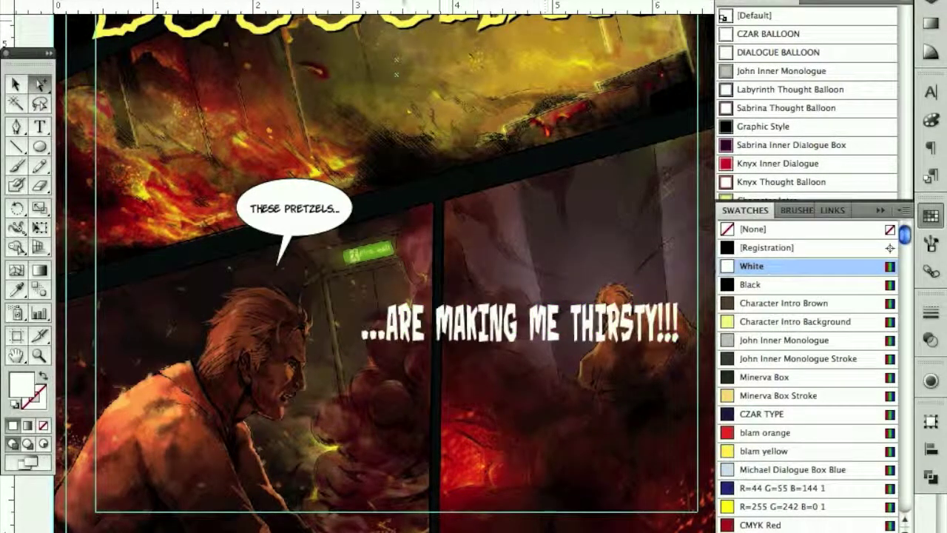
# Start a previewed Drop Shadow effect on the ...ARE MAKING ME THIRSTY!!! line with the blur set to 0.02 in
pyautogui.click(389, 1)
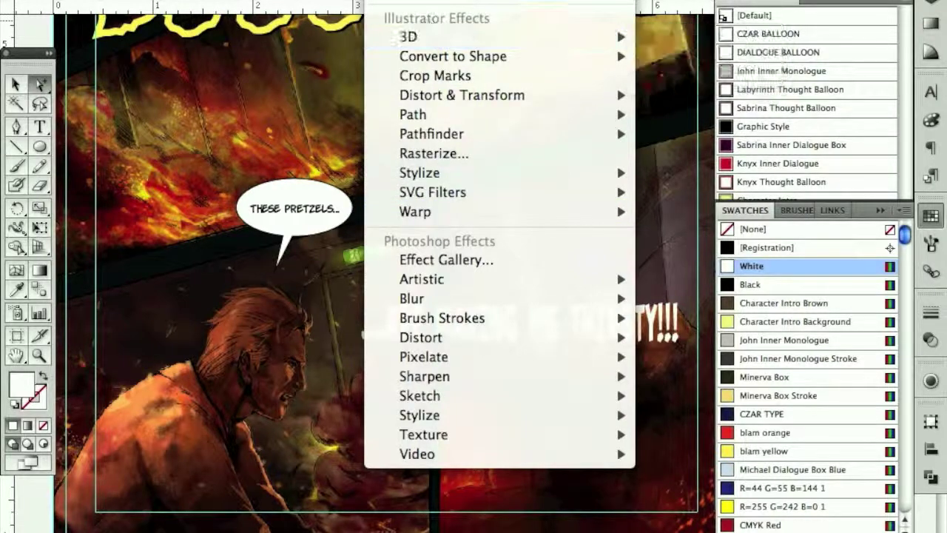
pyautogui.moveTo(497, 175)
pyautogui.click(678, 167)
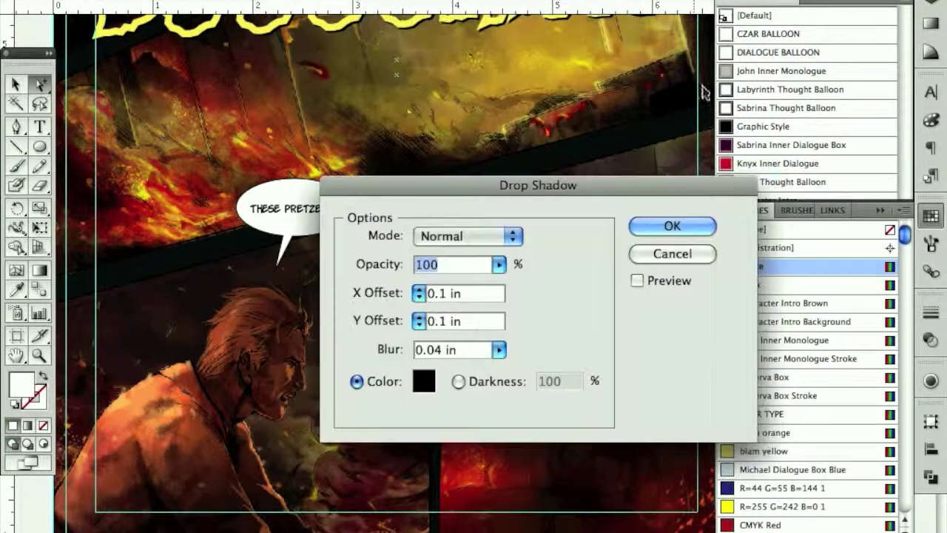
pyautogui.moveTo(590, 181); pyautogui.dragTo(767, 6)
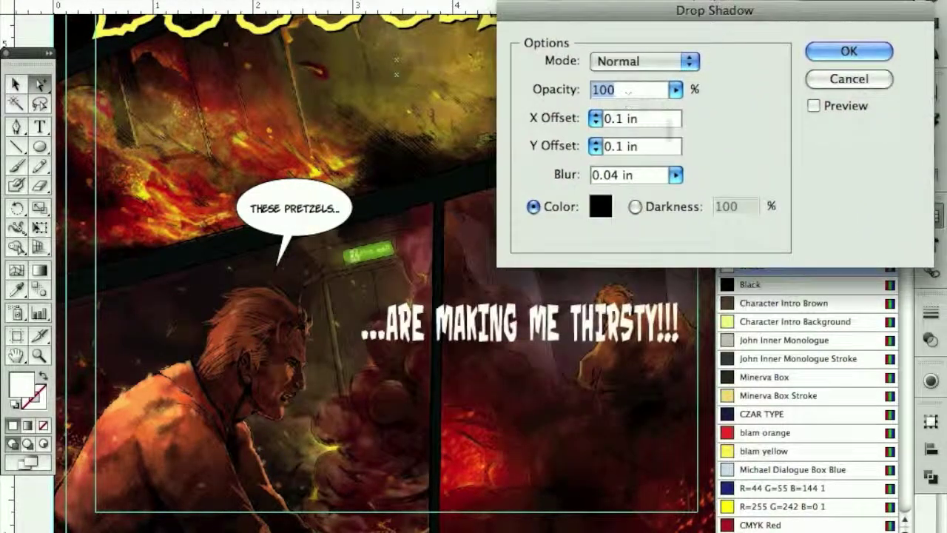
pyautogui.click(615, 177)
pyautogui.press('BackSpace')
pyautogui.write('2')
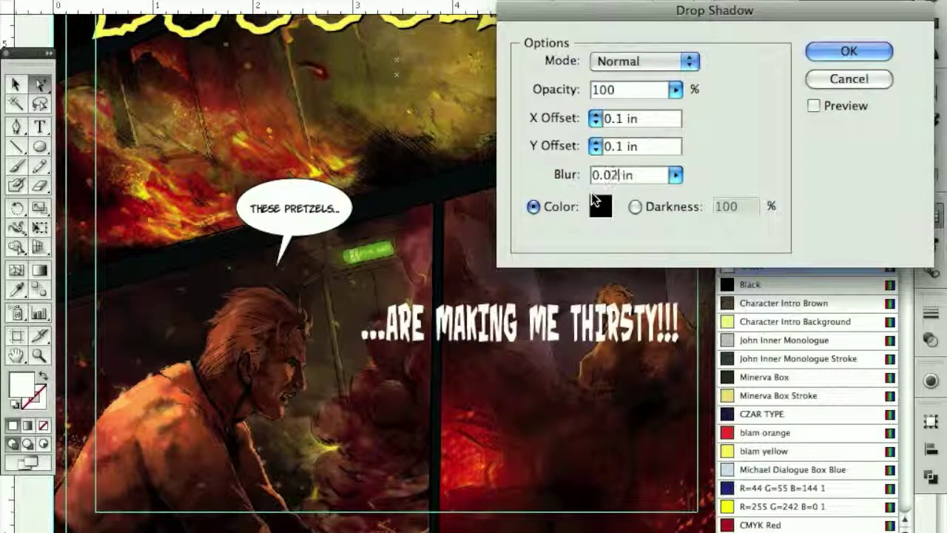
pyautogui.click(813, 106)
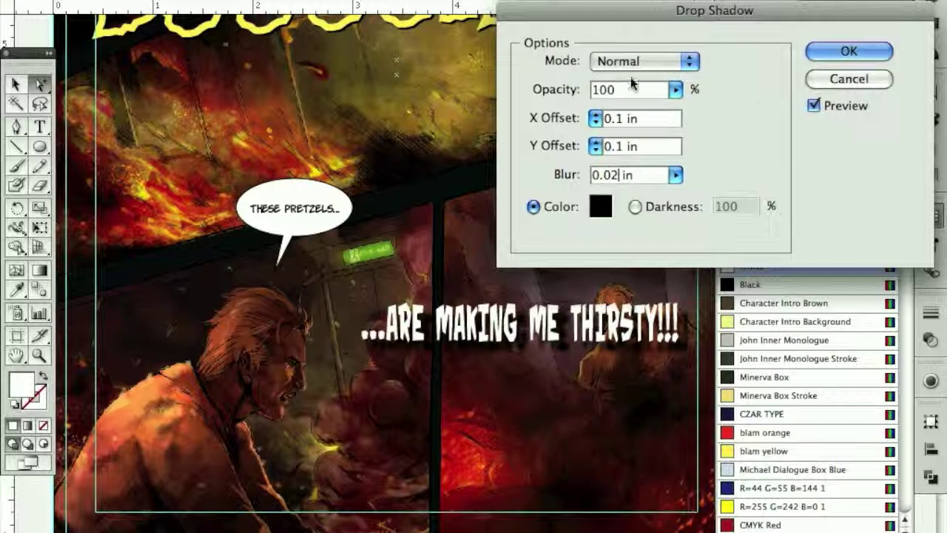
# Set both the X and Y offsets of the drop shadow to 0.01 in
pyautogui.moveTo(637, 119); pyautogui.dragTo(580, 122)
pyautogui.write('.01')
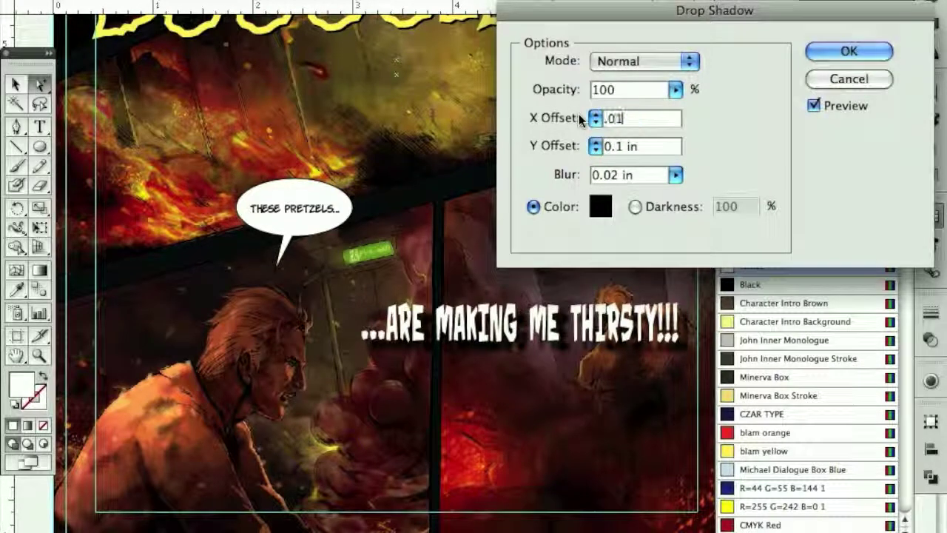
pyautogui.press('Tab')
pyautogui.write('.01')
pyautogui.press('Tab')
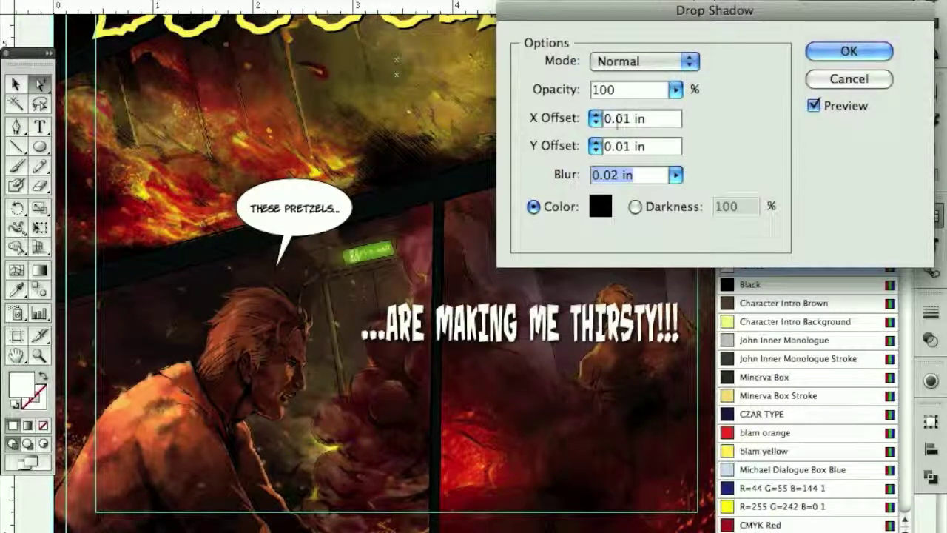
# Color the drop shadow bright red and apply the effect to the line
pyautogui.click(597, 209)
pyautogui.moveTo(407, 144); pyautogui.dragTo(524, 80)
pyautogui.click(666, 95)
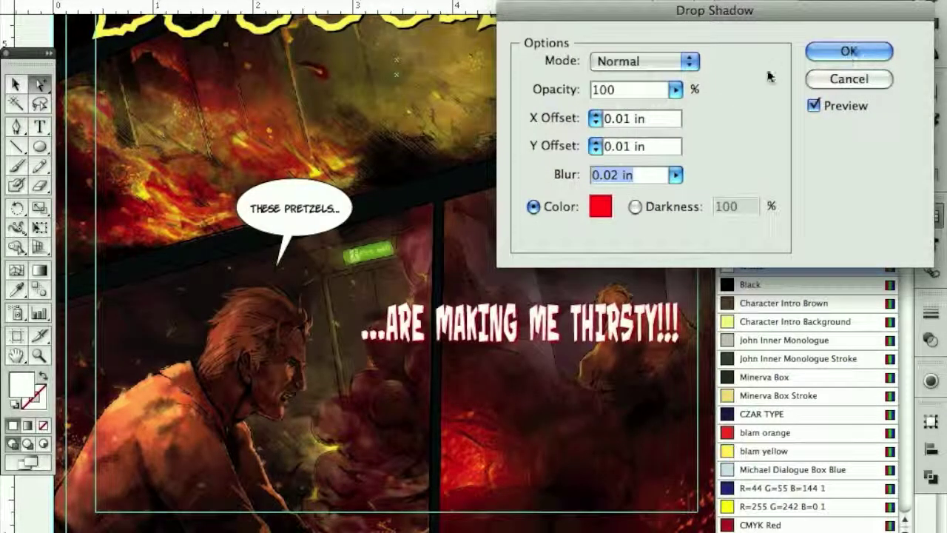
pyautogui.click(843, 52)
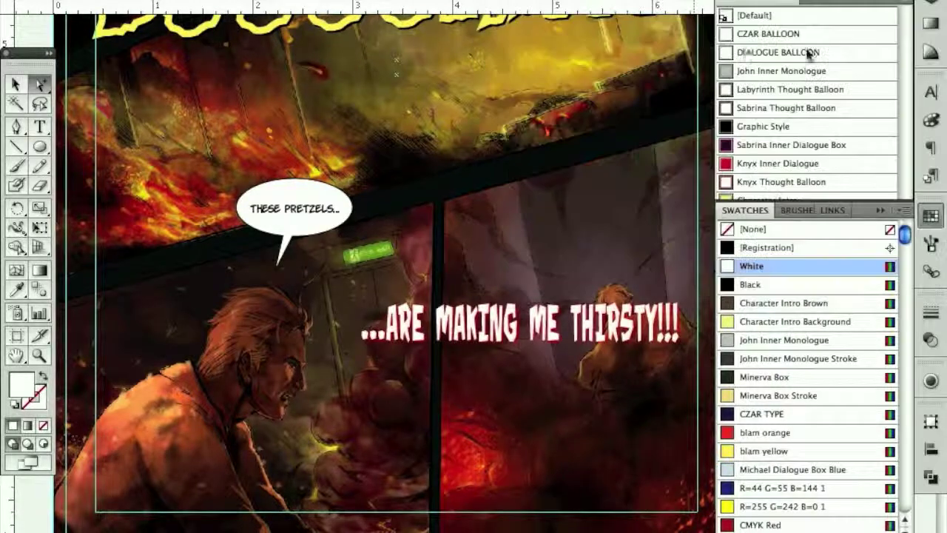
# Shift the ...ARE MAKING ME THIRSTY!!! line slightly down and left, and stretch it a little taller and wider
pyautogui.hotkey('ctrl', '0')
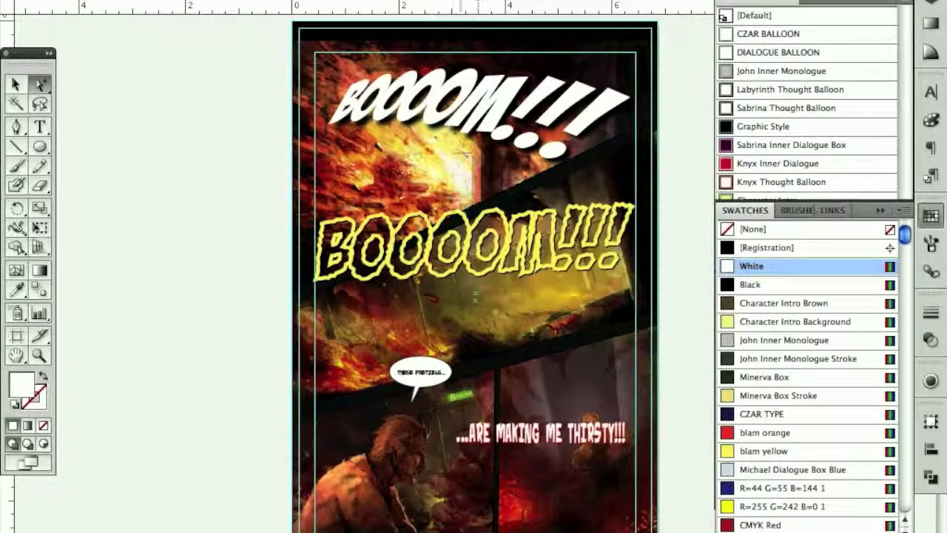
pyautogui.moveTo(592, 435); pyautogui.dragTo(582, 442)
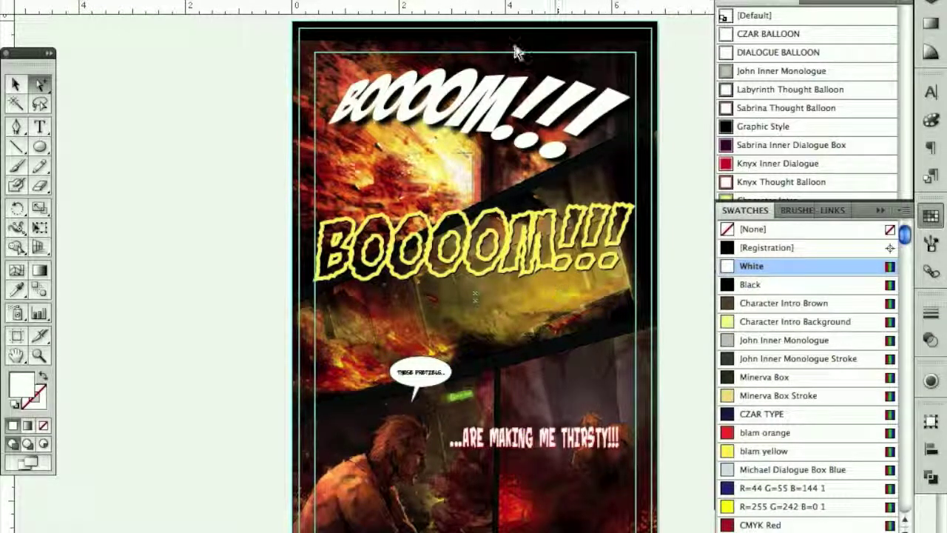
pyautogui.press('v')
pyautogui.click(535, 449)
pyautogui.moveTo(535, 452); pyautogui.dragTo(537, 460)
pyautogui.moveTo(621, 443); pyautogui.dragTo(659, 431)
pyautogui.moveTo(400, 493); pyautogui.dragTo(398, 494)
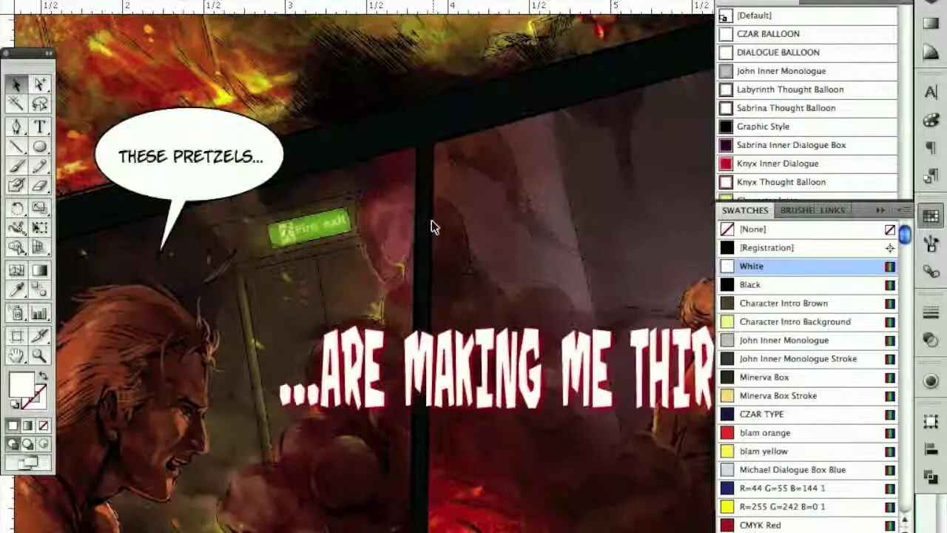
pyautogui.moveTo(486, 222); pyautogui.dragTo(466, 204)
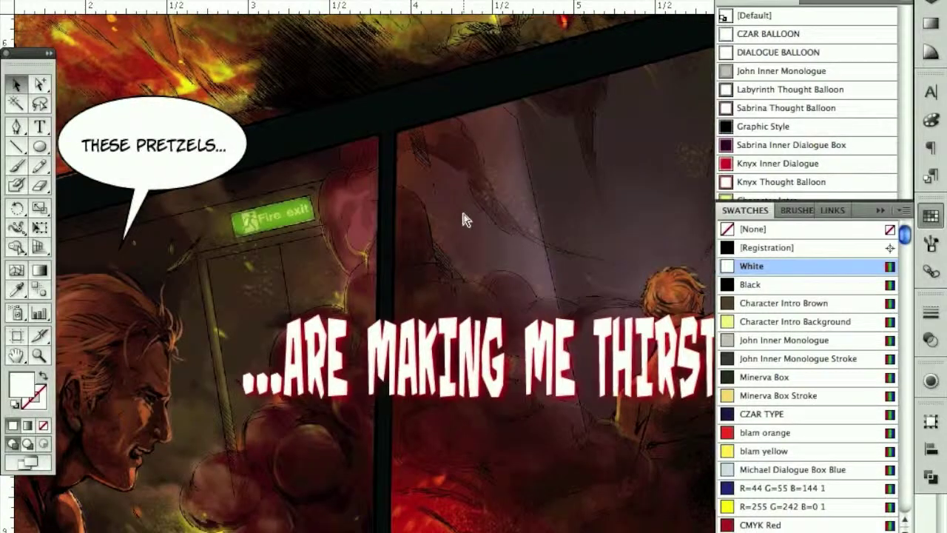
pyautogui.hotkey('ctrl', '0')
# Draw an ellipse about 3.5 in wide and 1.1 in high around the ...ARE MAKING ME THIRSTY!!! line and place it behind the lettering
pyautogui.click(41, 147)
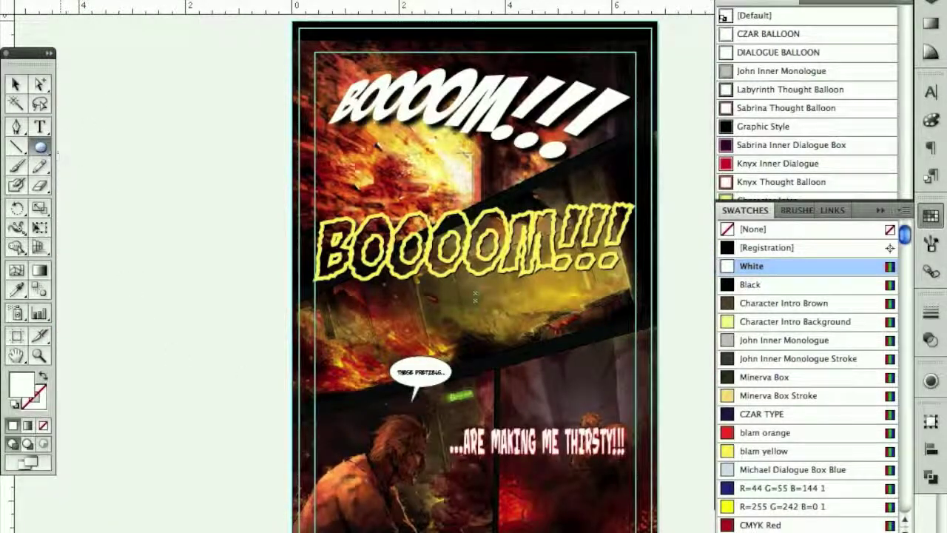
pyautogui.moveTo(636, 412); pyautogui.dragTo(447, 472)
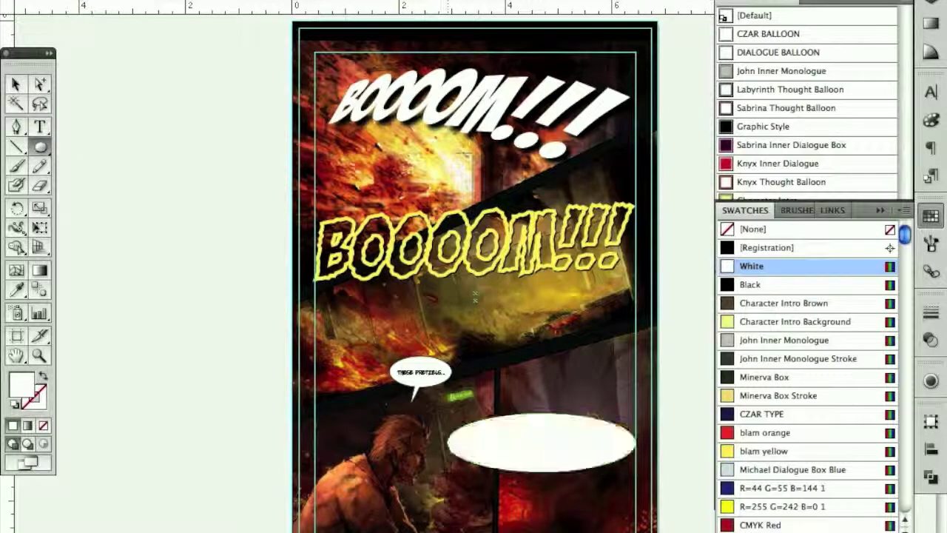
pyautogui.press('super+shift+[')
pyautogui.keyDown('super'); pyautogui.click(460, 481); pyautogui.keyUp('super')
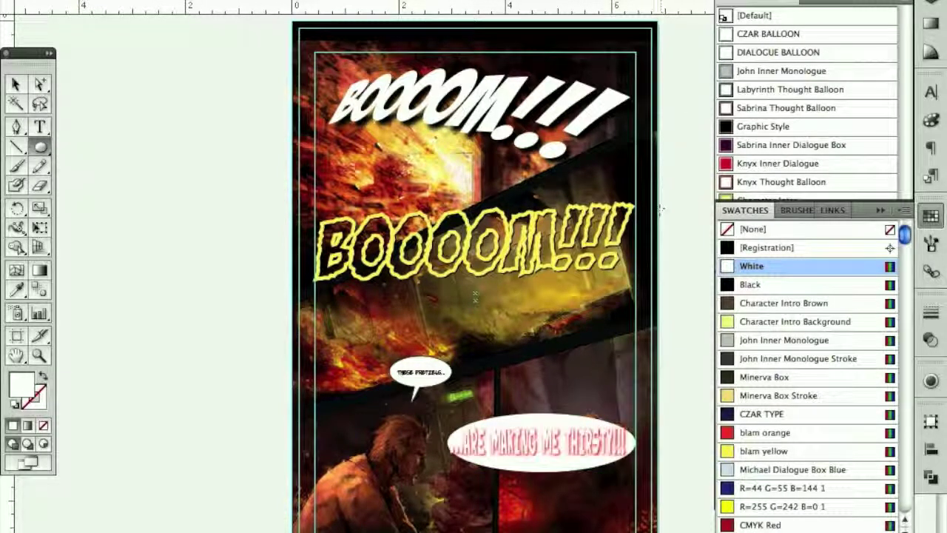
# Try the DIALOGUE BALLOON graphic style on the new ellipse, and apply the Character Intro style instead
pyautogui.click(783, 210)
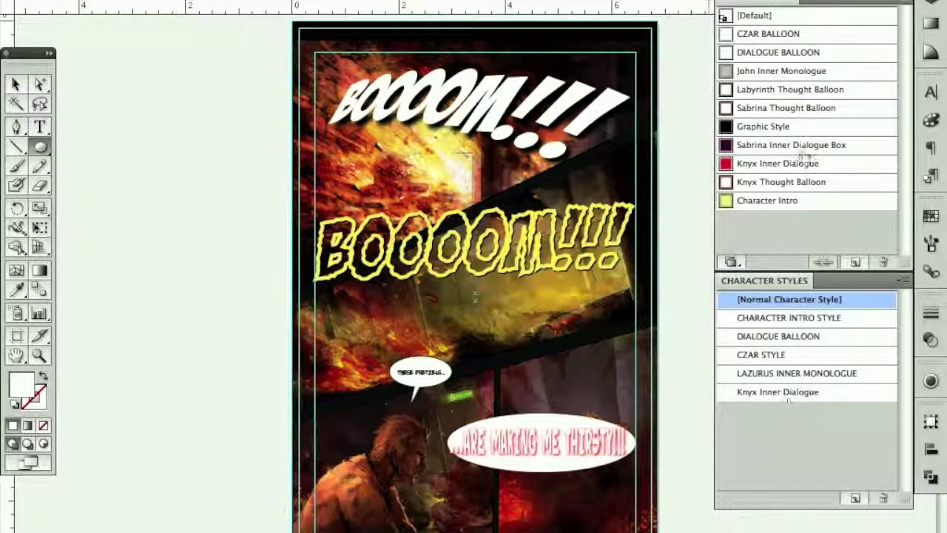
pyautogui.click(793, 58)
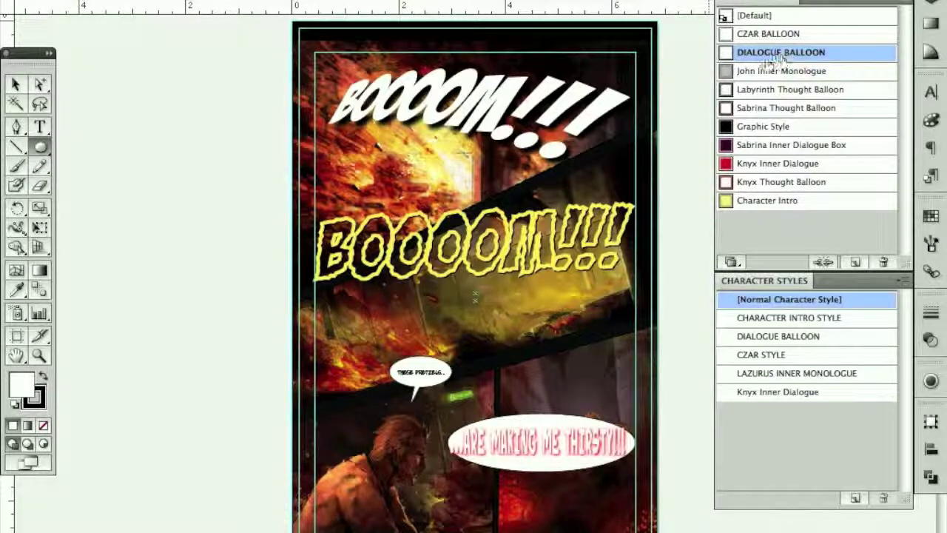
pyautogui.click(770, 204)
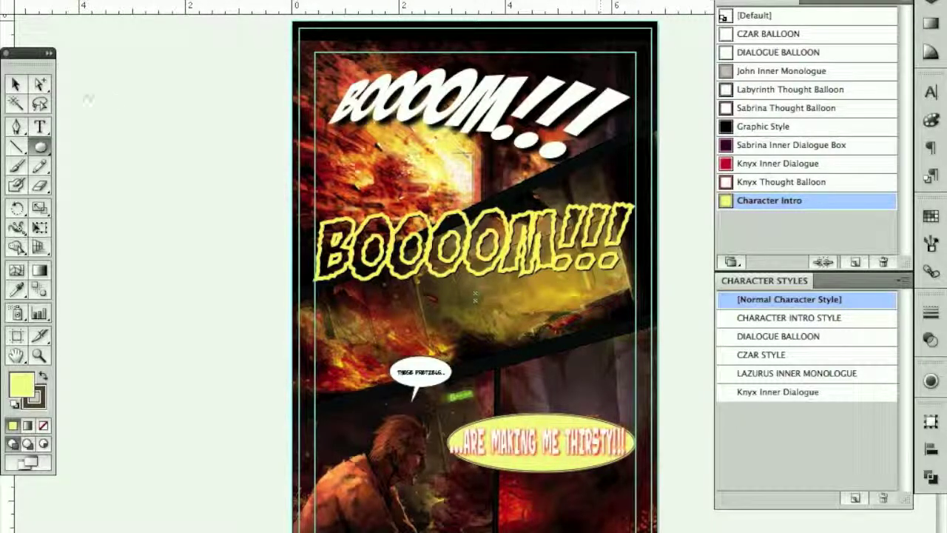
# Reopen the drop shadow of the ...ARE MAKING ME THIRSTY!!! line and change its color to black (000000) with the preview on
pyautogui.click(40, 86)
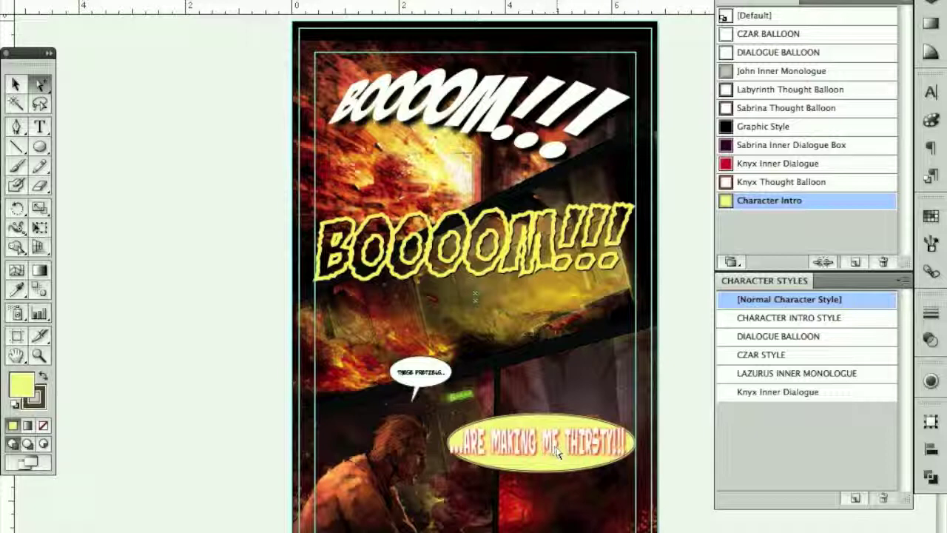
pyautogui.click(580, 444)
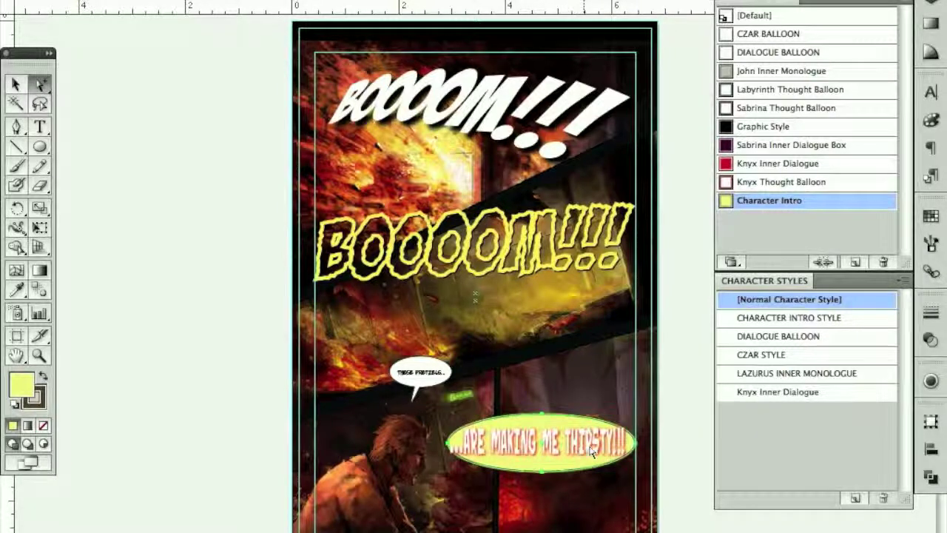
pyautogui.click(665, 467)
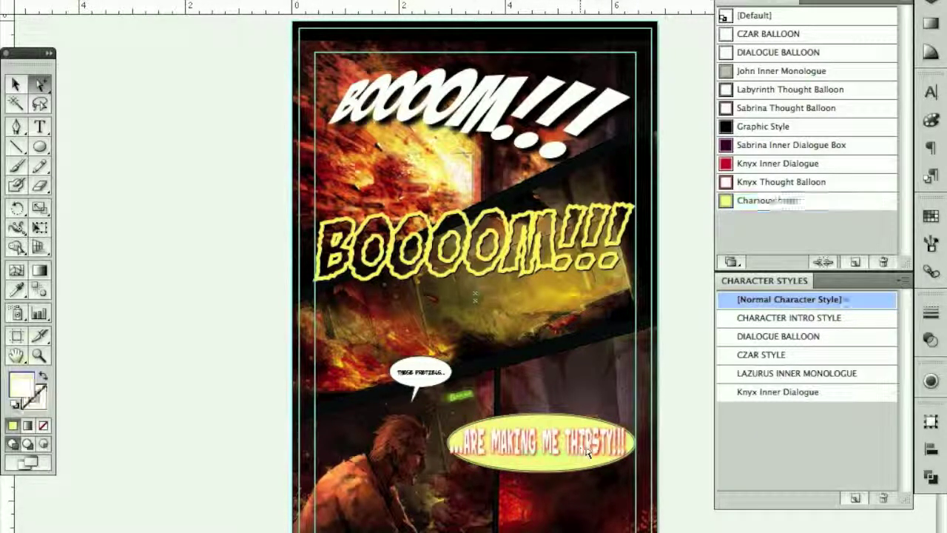
pyautogui.click(932, 382)
pyautogui.click(776, 439)
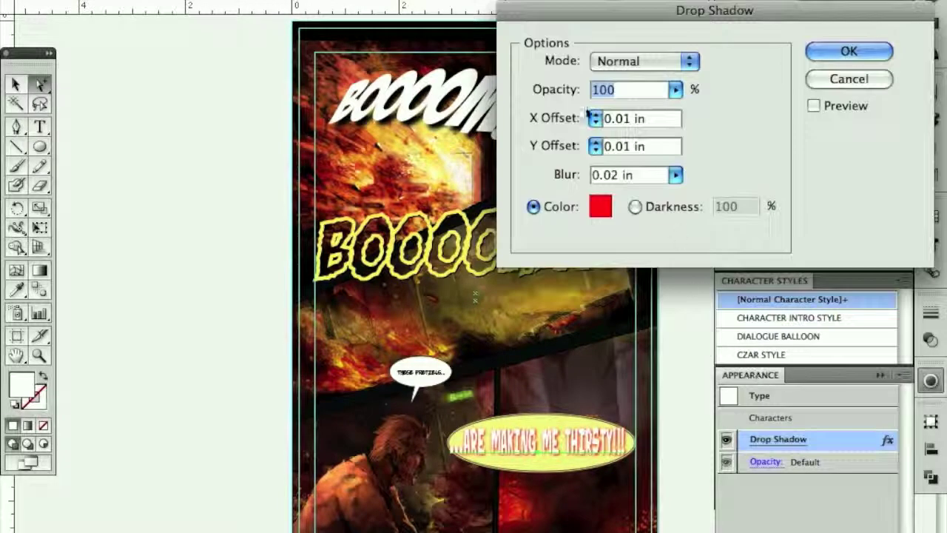
pyautogui.click(602, 207)
pyautogui.moveTo(408, 127); pyautogui.dragTo(441, 110)
pyautogui.moveTo(457, 191); pyautogui.dragTo(459, 324)
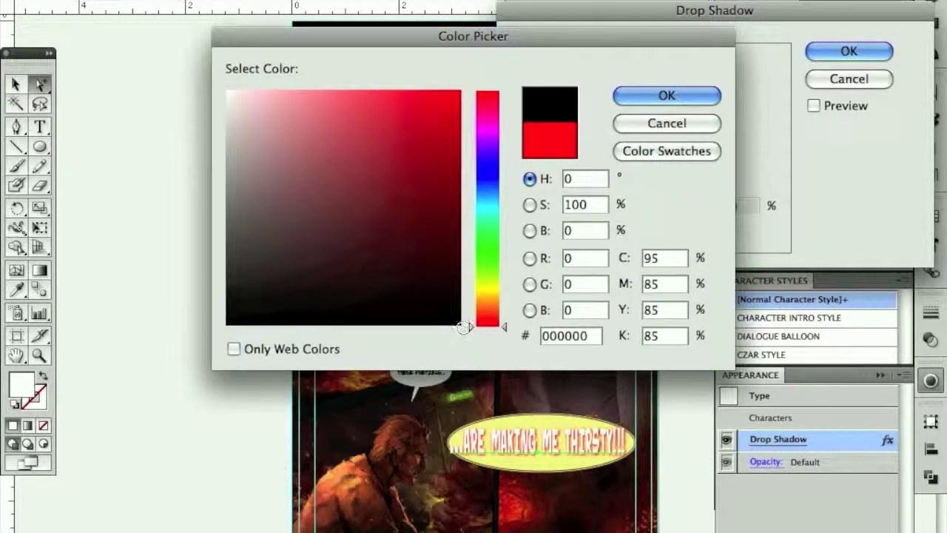
pyautogui.click(667, 95)
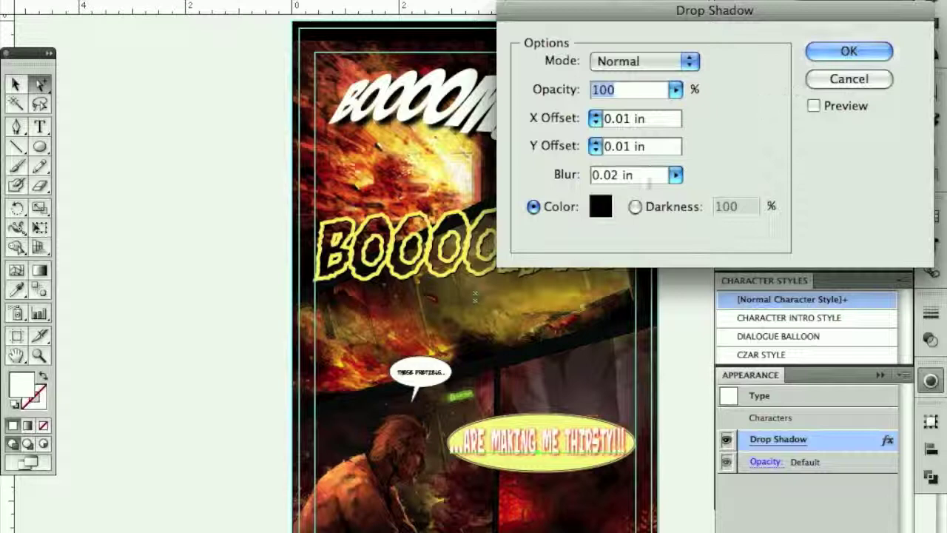
pyautogui.click(814, 105)
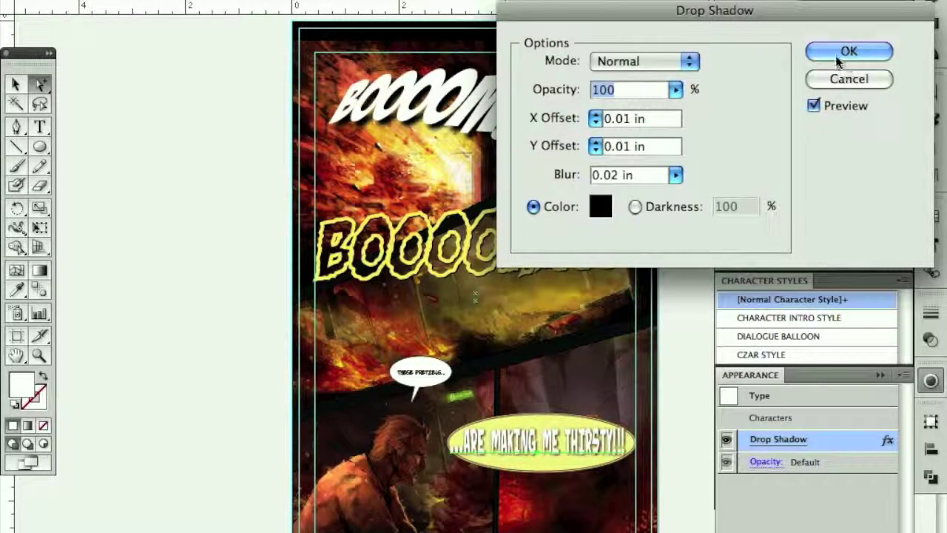
# Reduce the drop shadow's blur to 0 in and apply the changed effect
pyautogui.click(675, 174)
pyautogui.moveTo(567, 196); pyautogui.dragTo(564, 197)
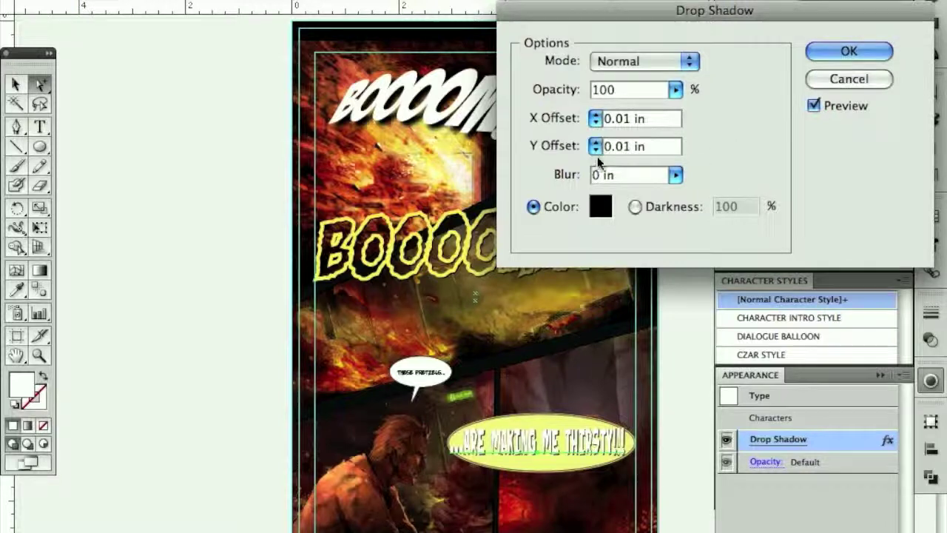
pyautogui.click(838, 51)
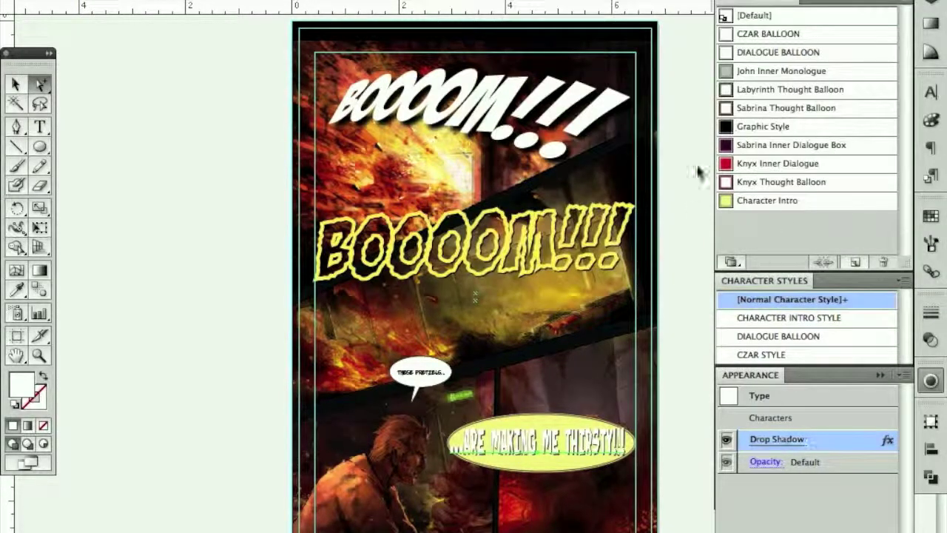
# Delete the Drop Shadow effect from the ...ARE MAKING ME THIRSTY!!! line
pyautogui.click(246, 315)
pyautogui.moveTo(411, 369); pyautogui.dragTo(663, 492)
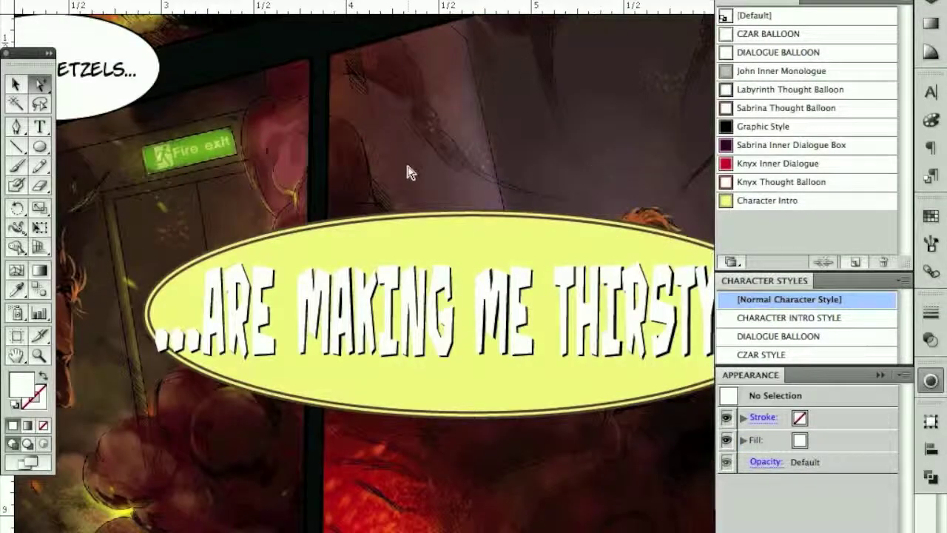
pyautogui.click(471, 316)
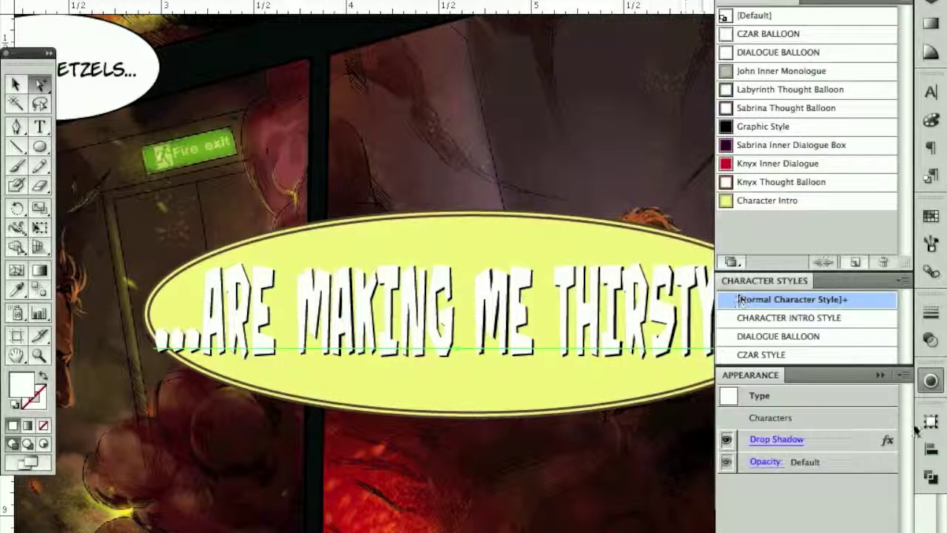
pyautogui.moveTo(835, 448); pyautogui.dragTo(874, 503)
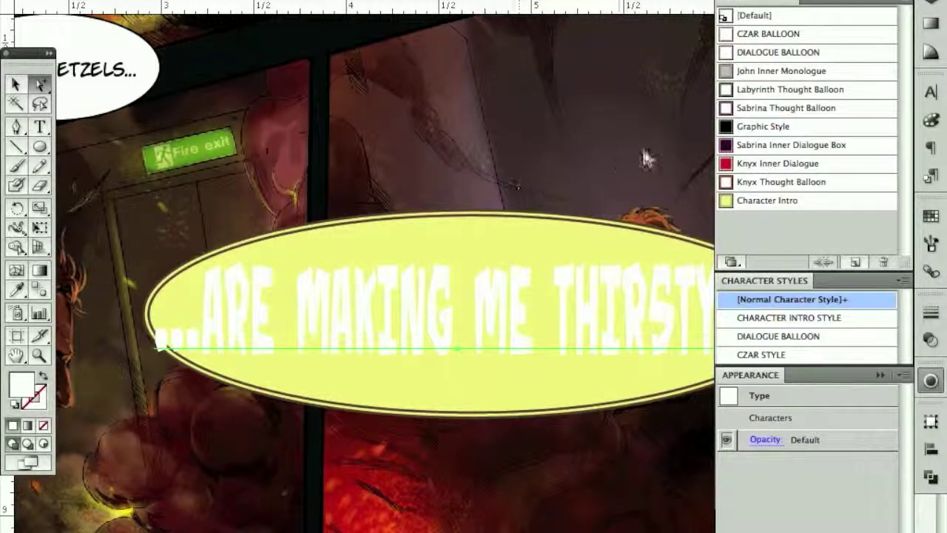
# Give the ...ARE MAKING ME THIRSTY!!! lettering a Black stroke and set its weight to 3 pt
pyautogui.press('F5')
pyautogui.press('x')
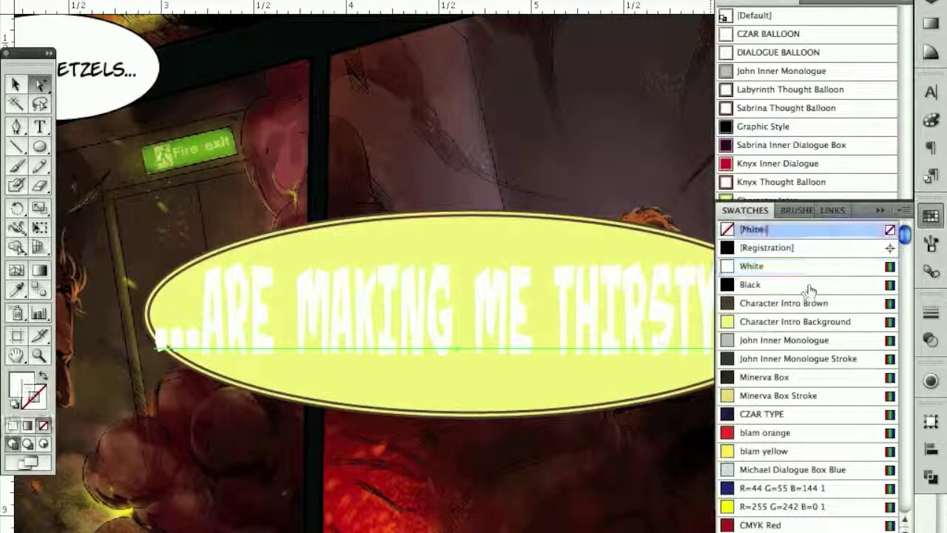
pyautogui.click(810, 287)
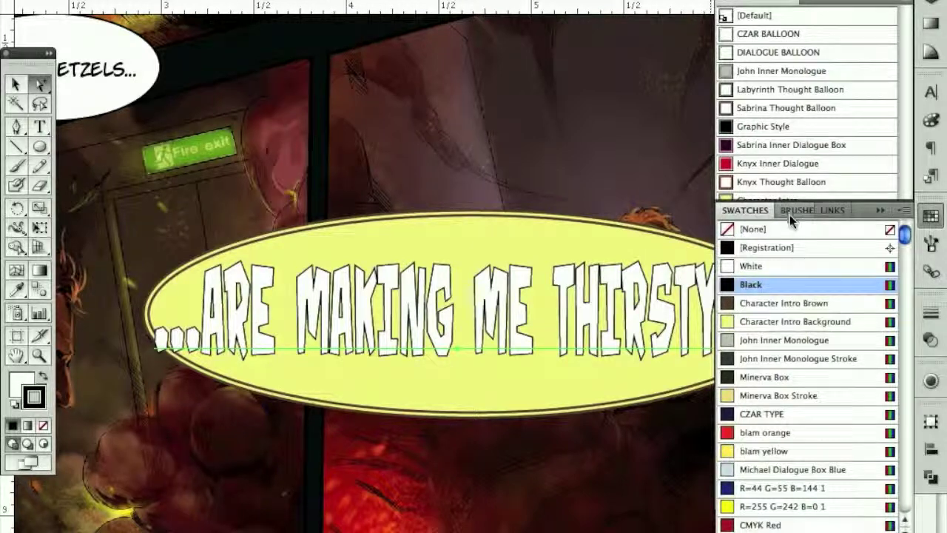
pyautogui.click(931, 313)
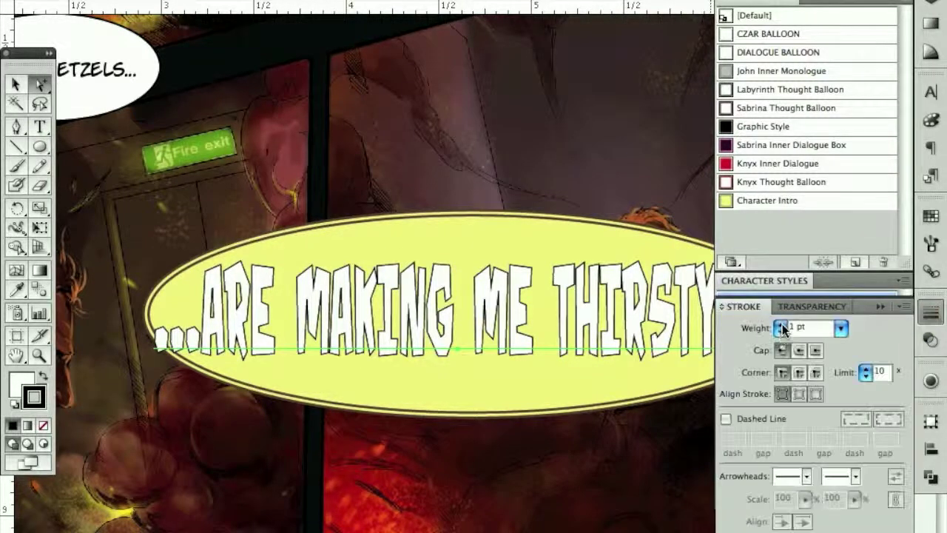
pyautogui.click(782, 327)
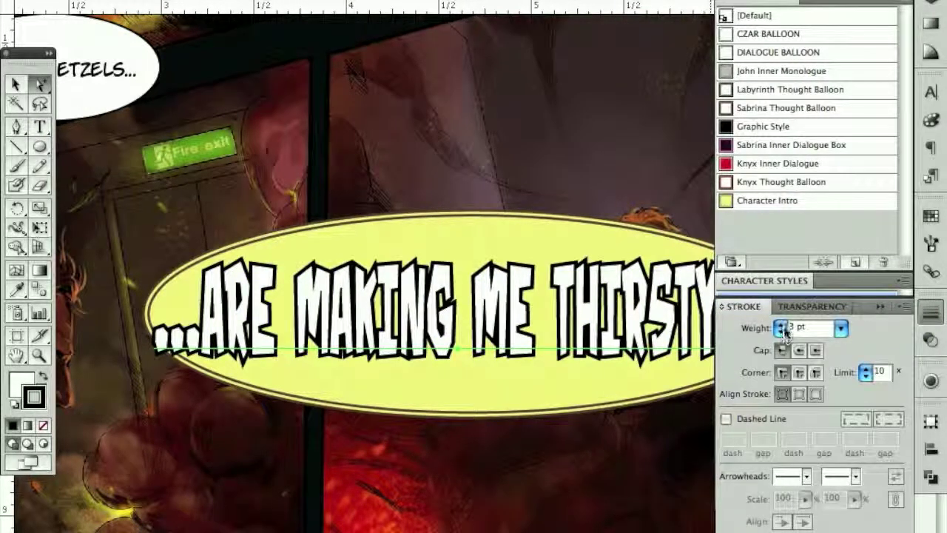
# Increase the stroke weight of the ...ARE MAKING ME THIRSTY!!! lettering to 4 pt
pyautogui.click(782, 326)
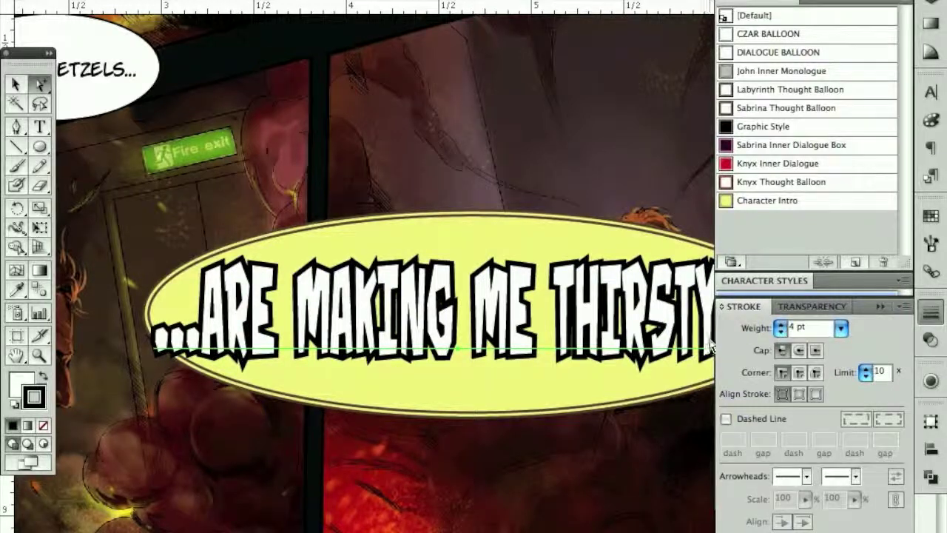
pyautogui.hotkey('ctrl', '0')
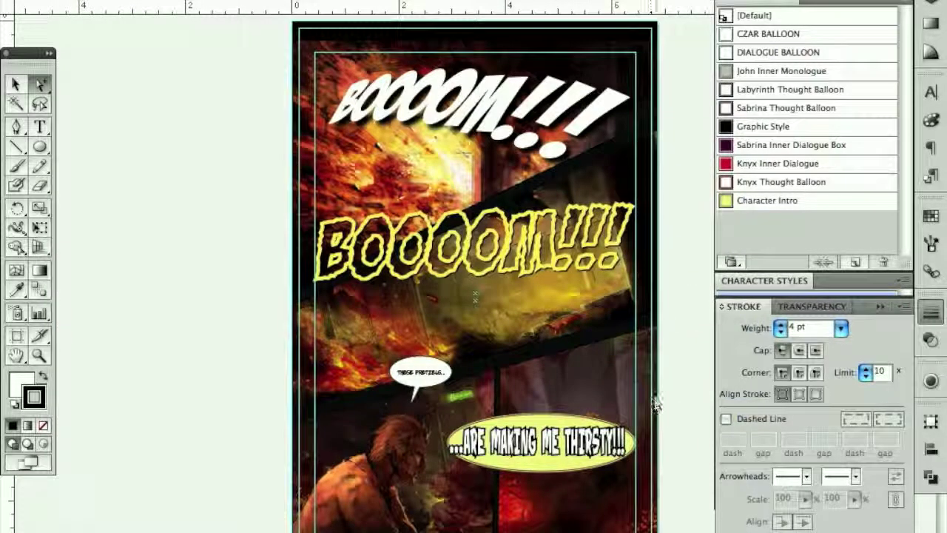
# Reduce the yellow oval balloon to basic appearance and reset it to the default white fill and black stroke
pyautogui.click(549, 414)
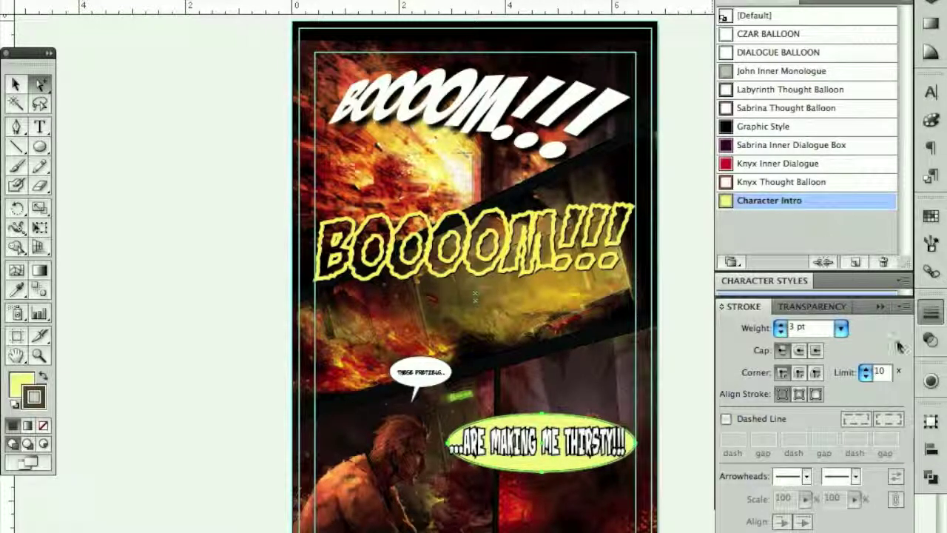
pyautogui.click(929, 380)
pyautogui.click(902, 375)
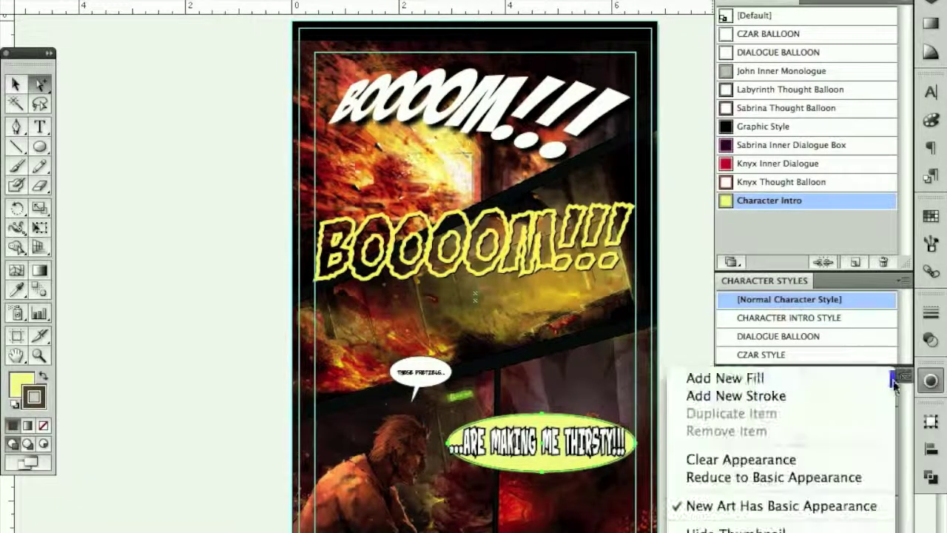
pyautogui.click(789, 478)
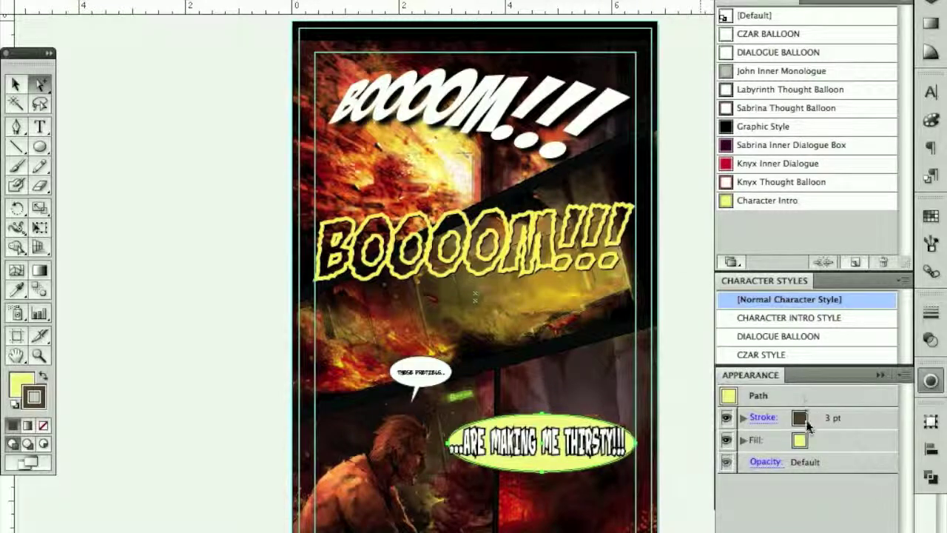
pyautogui.press('d')
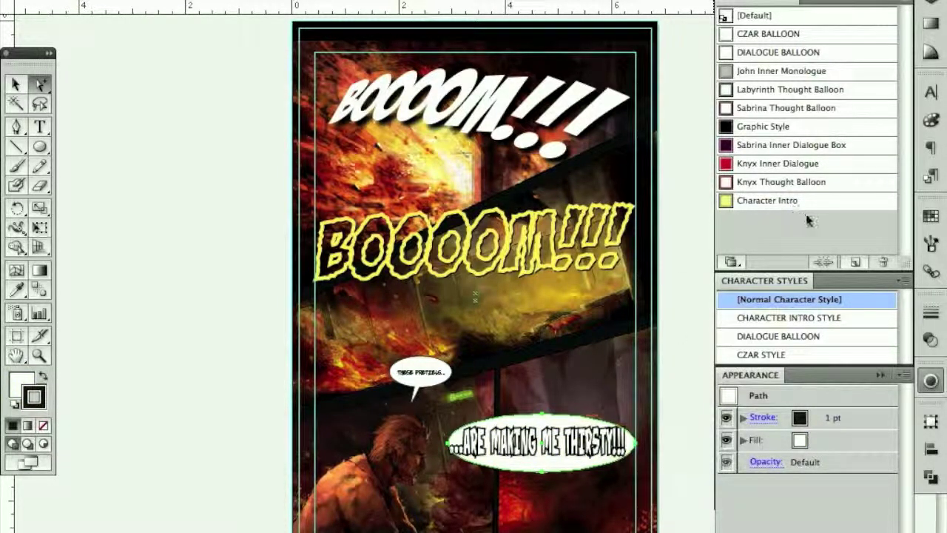
# Apply the CMYK Red swatch to the stroke of the oval balloon behind ...ARE MAKING ME THIRSTY!!!
pyautogui.click(931, 215)
pyautogui.scroll(3, 908, 314)
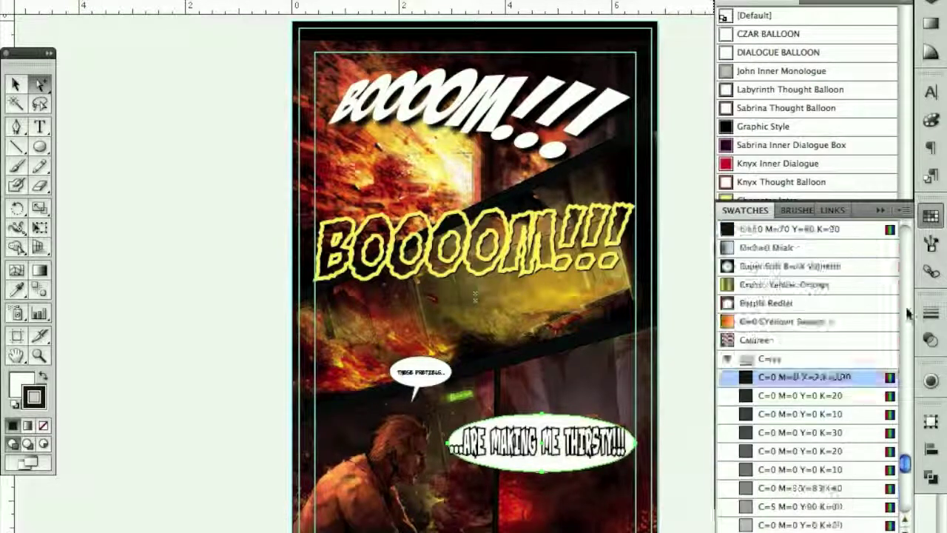
pyautogui.scroll(10, 908, 315)
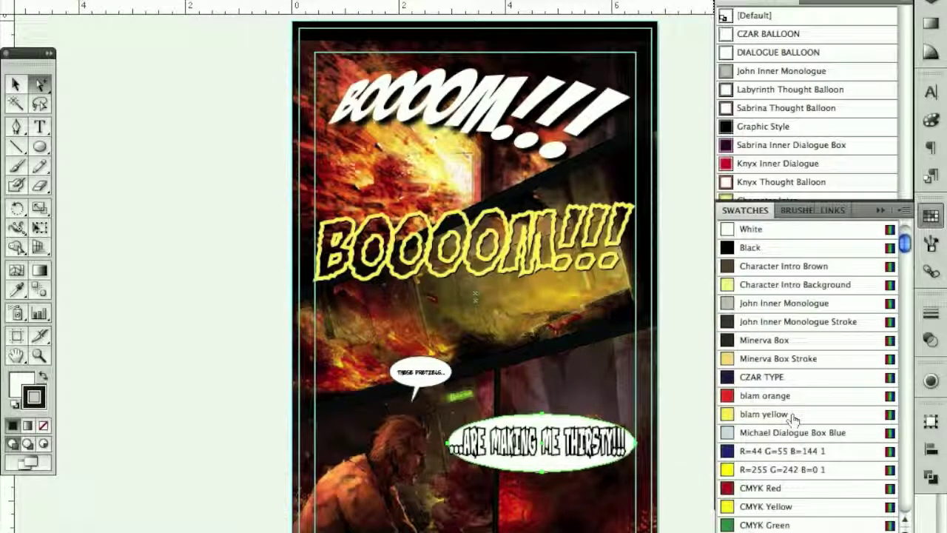
pyautogui.moveTo(905, 249); pyautogui.dragTo(904, 217)
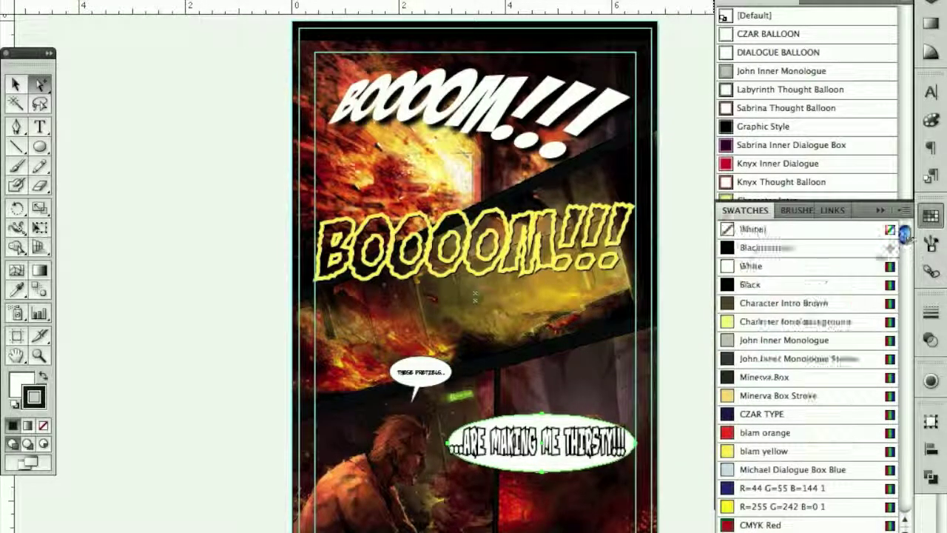
pyautogui.click(791, 526)
pyautogui.click(879, 210)
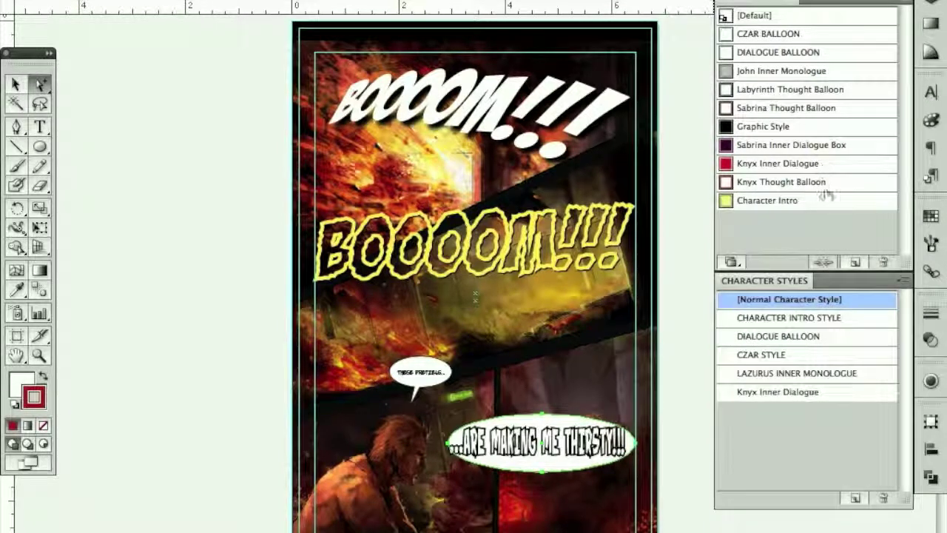
# Try 10 pt and 7 pt for the balloon's red stroke and settle on a weight of 5 pt
pyautogui.click(930, 313)
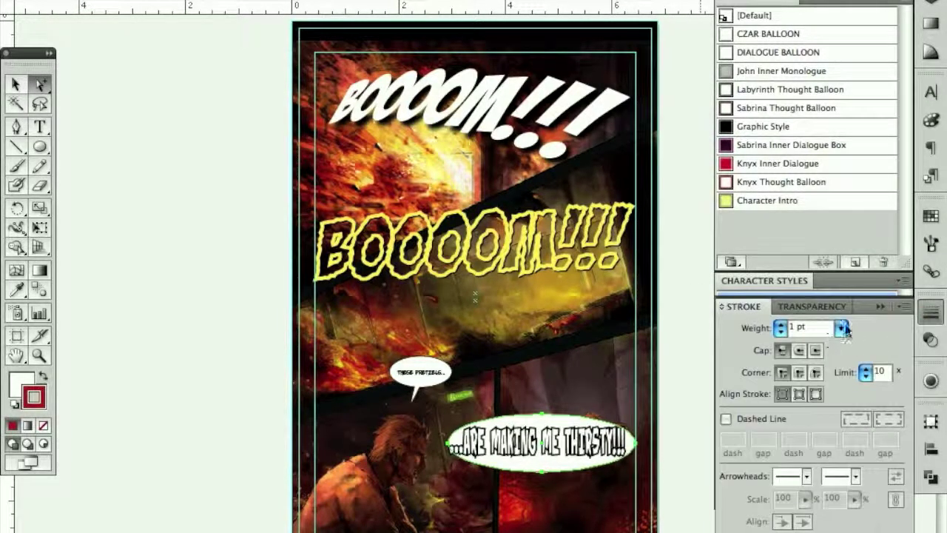
pyautogui.click(842, 326)
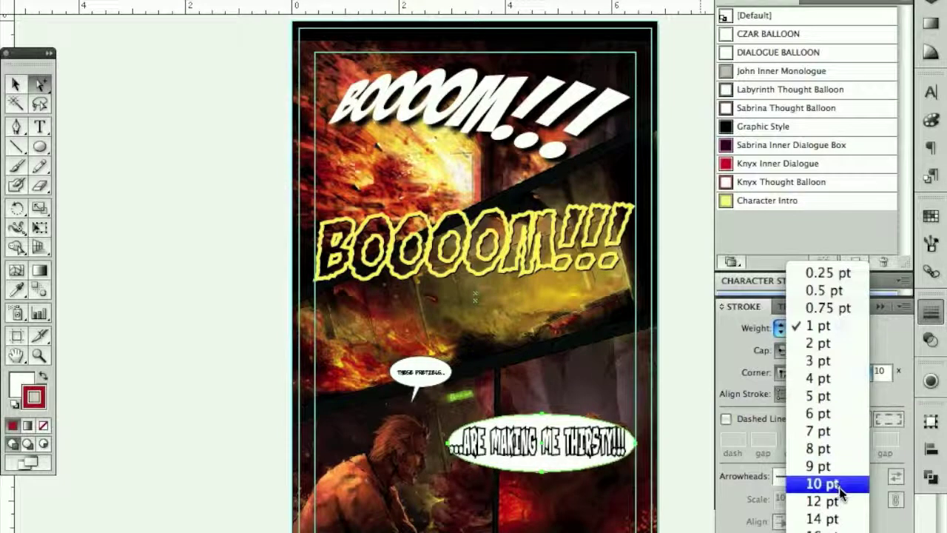
pyautogui.click(841, 483)
pyautogui.click(840, 327)
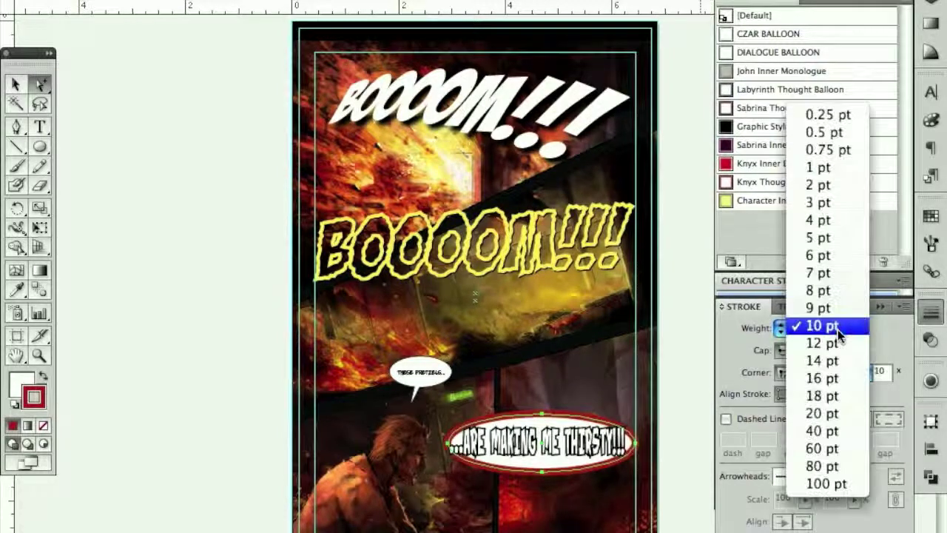
pyautogui.click(825, 271)
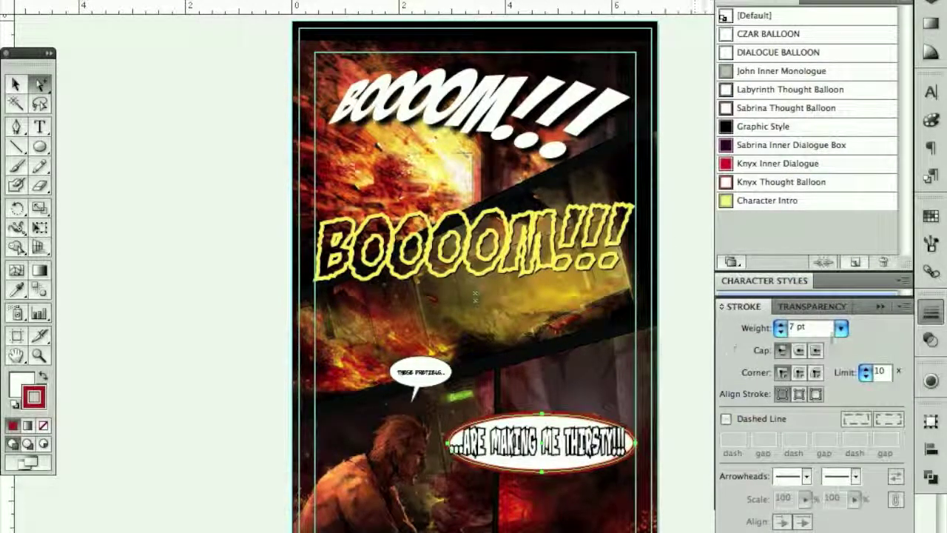
pyautogui.click(840, 327)
pyautogui.click(835, 293)
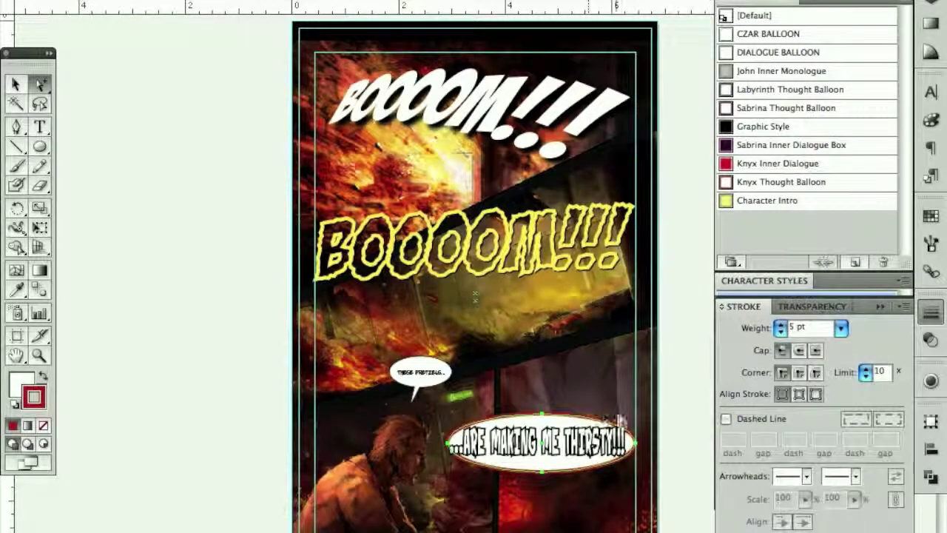
# Draw a closed triangular tail from the balloon's lower edge toward the man's mouth with the Pen tool and send it to the back
pyautogui.moveTo(667, 367); pyautogui.dragTo(363, 503)
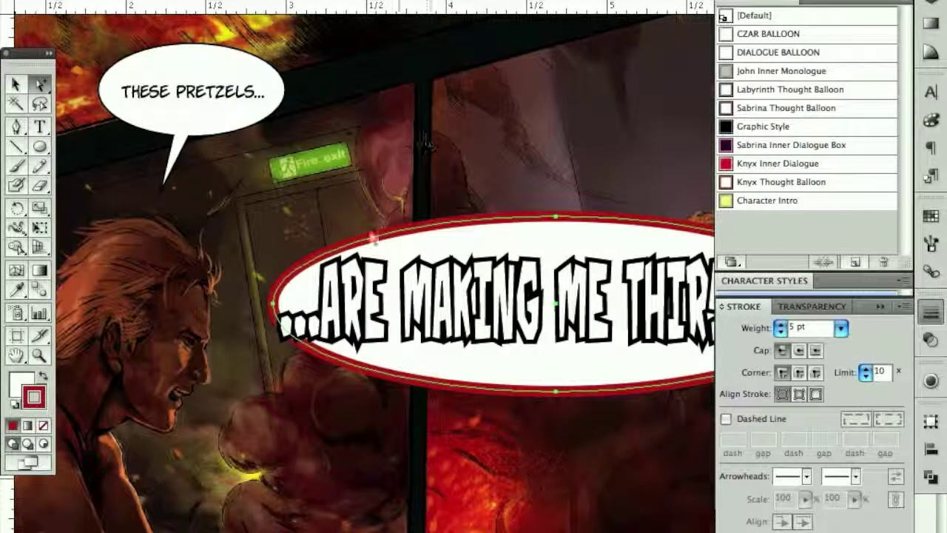
pyautogui.press('p')
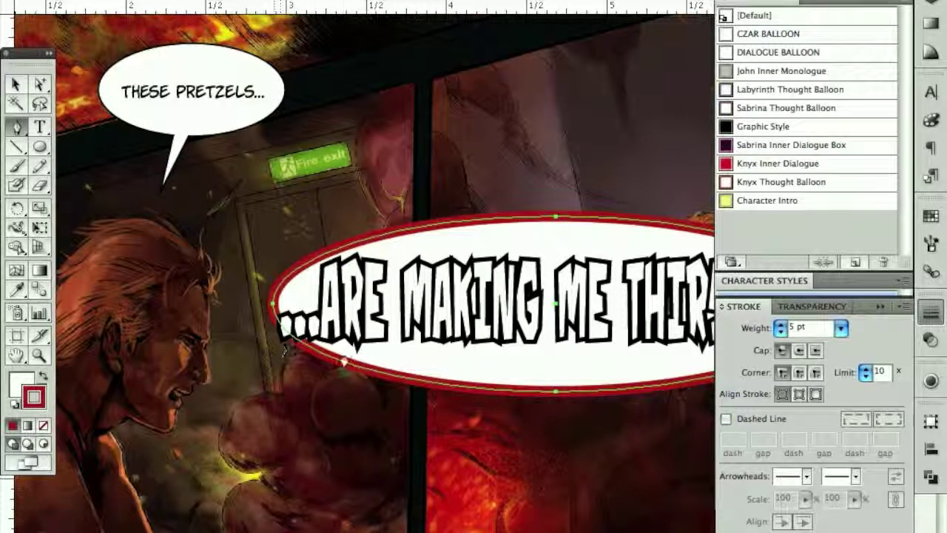
pyautogui.click(335, 350)
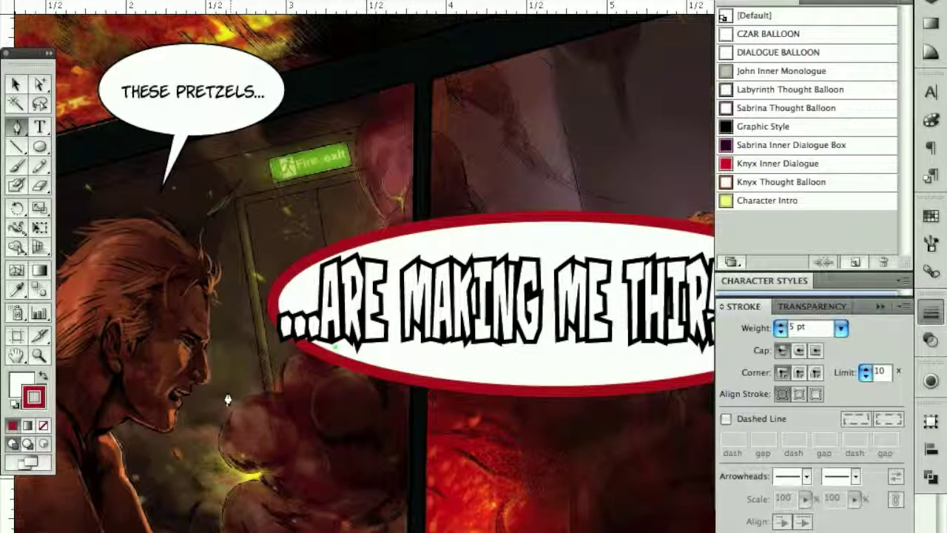
pyautogui.click(225, 392)
pyautogui.click(400, 360)
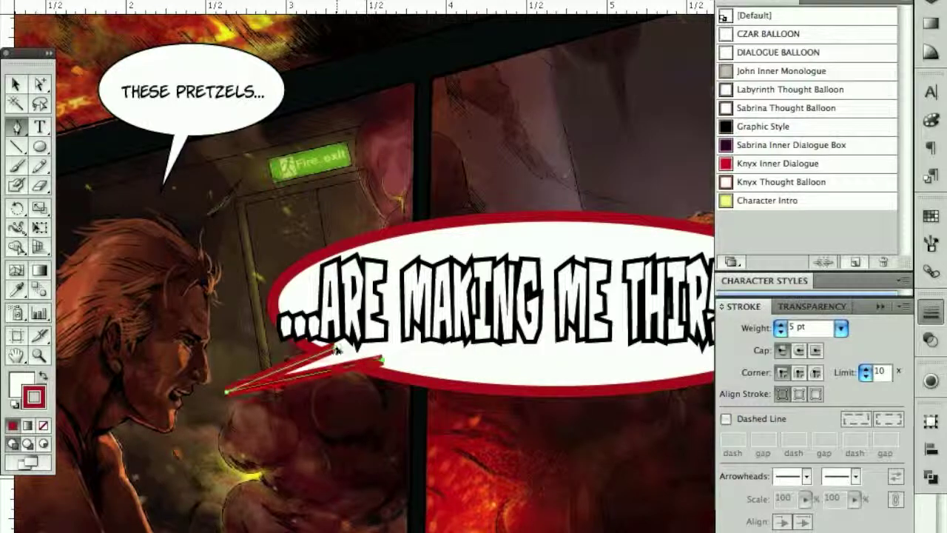
pyautogui.click(336, 348)
pyautogui.press('a')
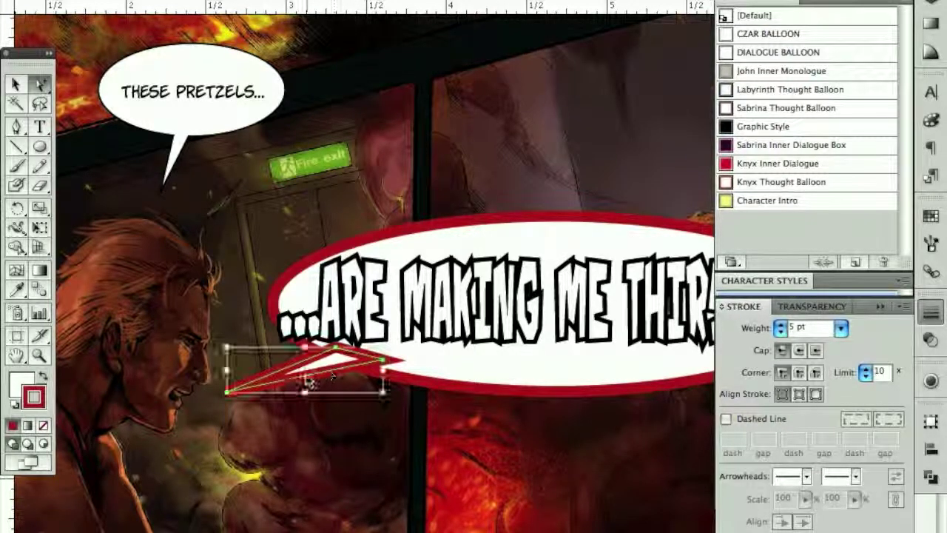
pyautogui.press('super+shift+[')
# Unite the triangular tail and the red-outlined oval into a single balloon shape with Pathfinder
pyautogui.keyDown('shift'); pyautogui.click(495, 386); pyautogui.keyUp('shift')
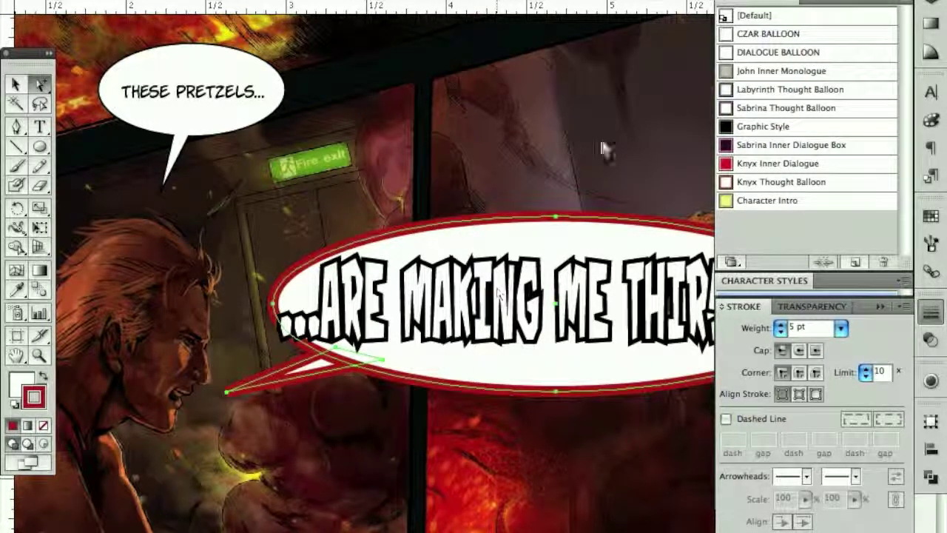
pyautogui.press('super+shift+F9')
pyautogui.click(733, 451)
pyautogui.press('super+shift+F9')
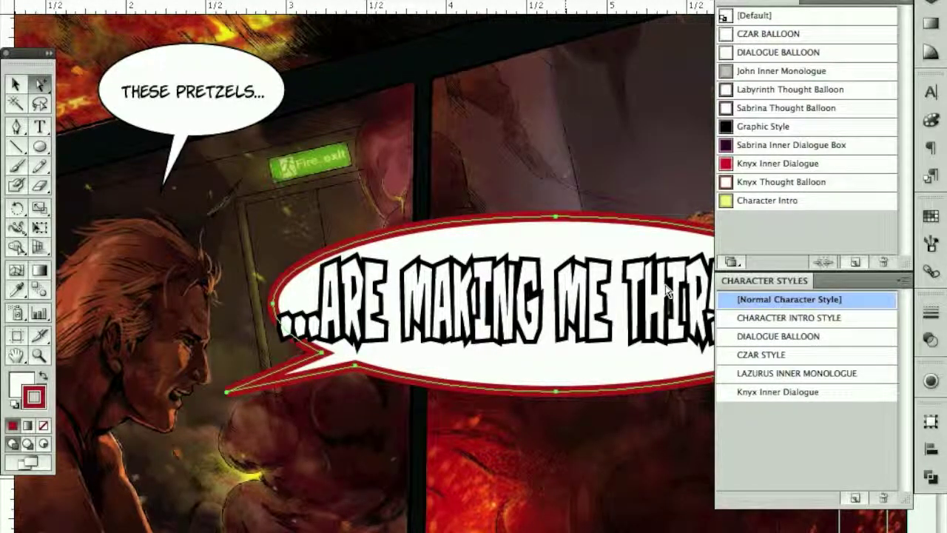
# Set the balloon stroke's miter limit to 11 and pull the tail's tip back toward the balloon
pyautogui.click(929, 315)
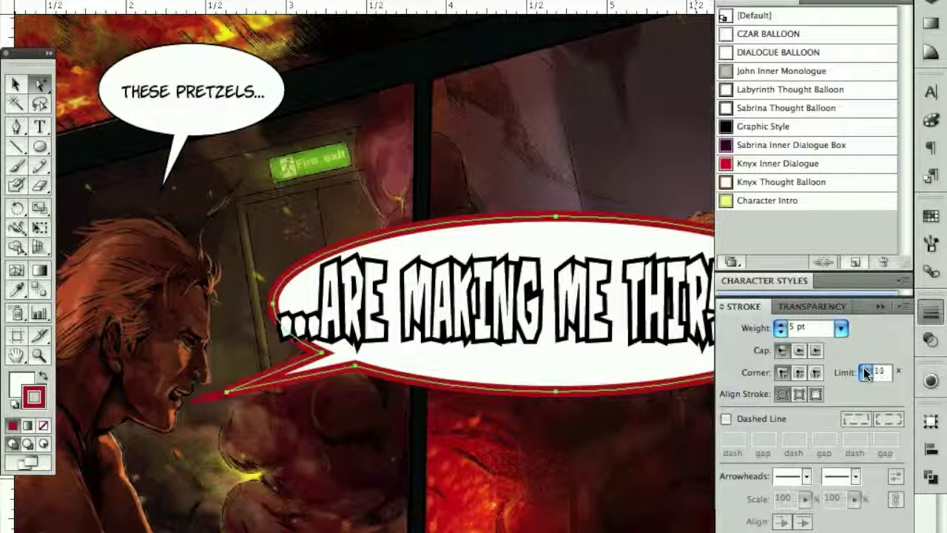
pyautogui.click(866, 377)
pyautogui.click(290, 396)
pyautogui.click(295, 380)
pyautogui.moveTo(230, 391); pyautogui.dragTo(251, 383)
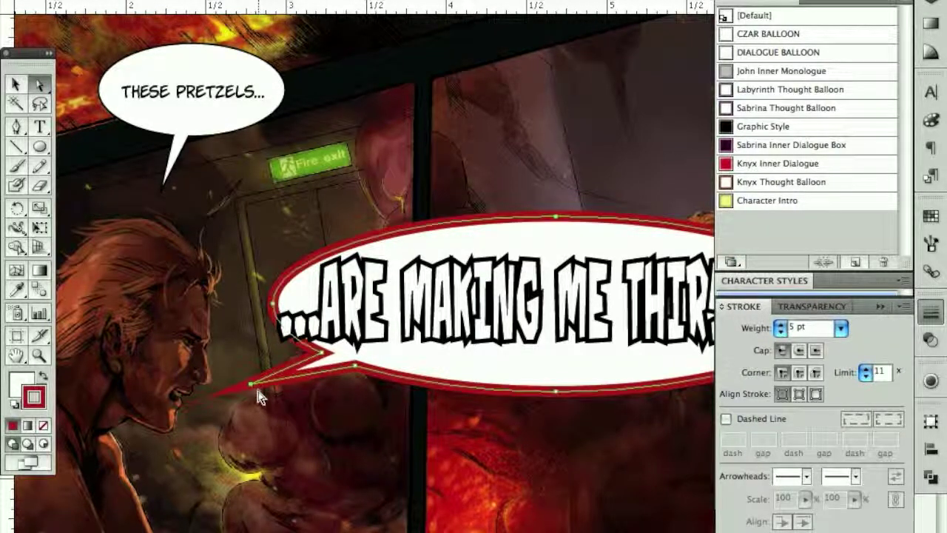
pyautogui.hotkey('ctrl', '0')
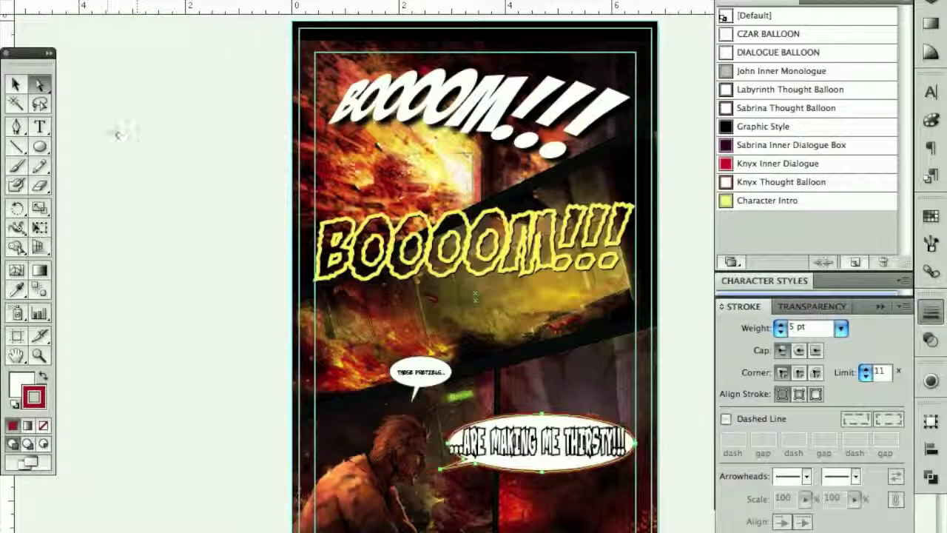
# Delete the yellow-outlined BOOOOM!!! lettering from the middle panel
pyautogui.moveTo(42, 88); pyautogui.dragTo(86, 103)
pyautogui.click(488, 159)
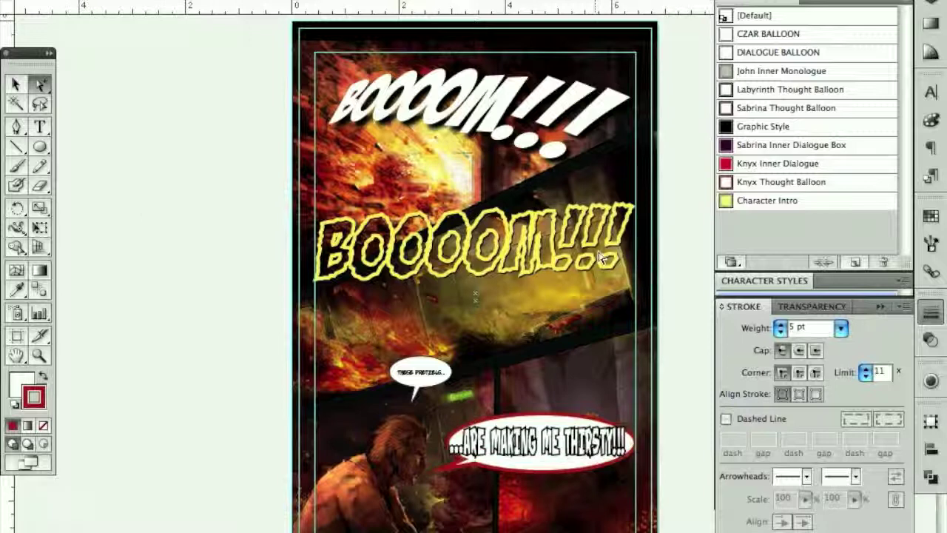
pyautogui.click(514, 249)
pyautogui.press('Delete')
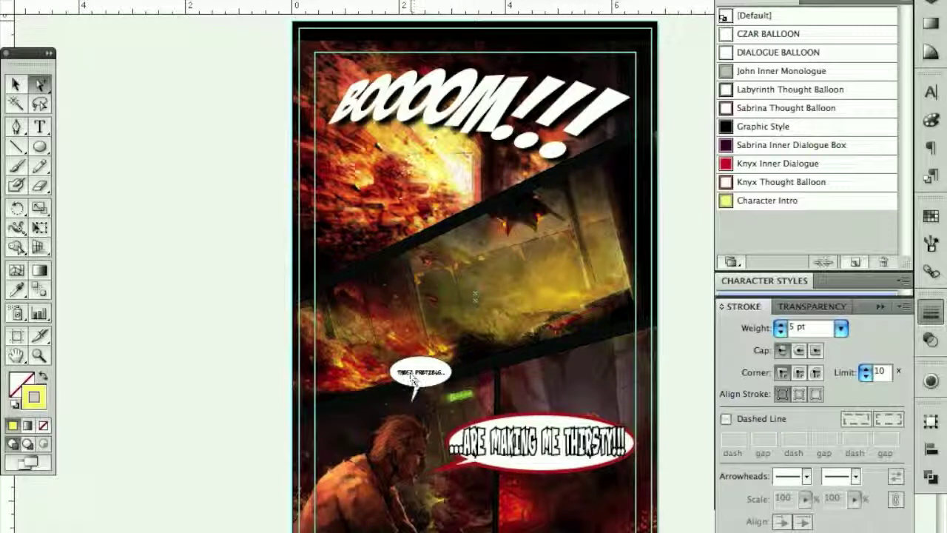
# Move the ...ARE MAKING ME THIRSTY!!! lettering and its balloon down below the distant figure, and select only the balloon
pyautogui.moveTo(616, 383); pyautogui.dragTo(477, 500)
pyautogui.moveTo(532, 452); pyautogui.dragTo(538, 515)
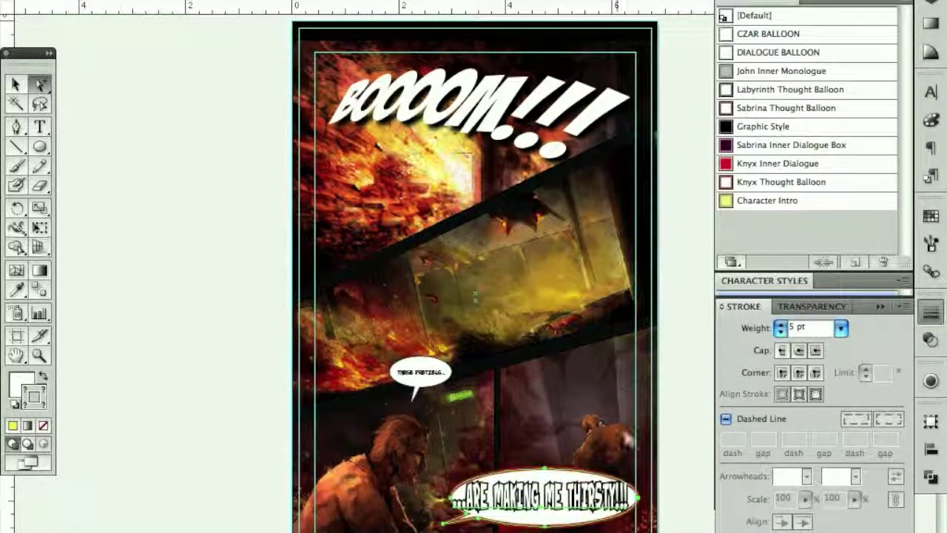
pyautogui.click(626, 444)
pyautogui.click(548, 475)
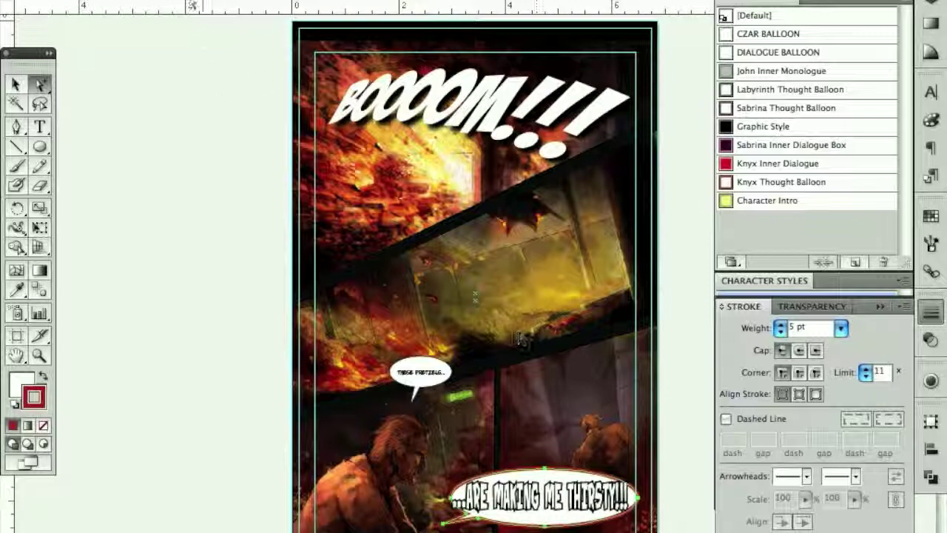
pyautogui.click(185, 2)
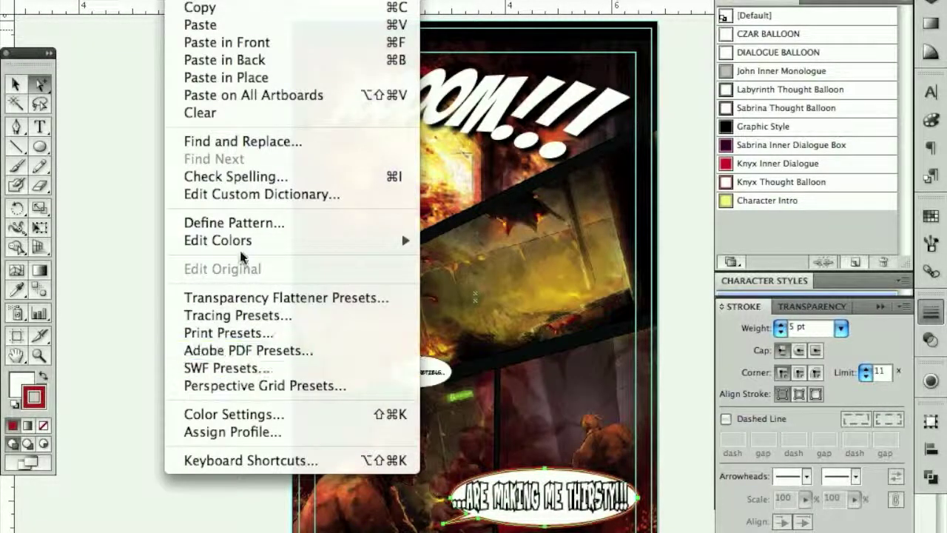
pyautogui.moveTo(246, 240)
pyautogui.moveTo(229, 1)
pyautogui.click(117, 88)
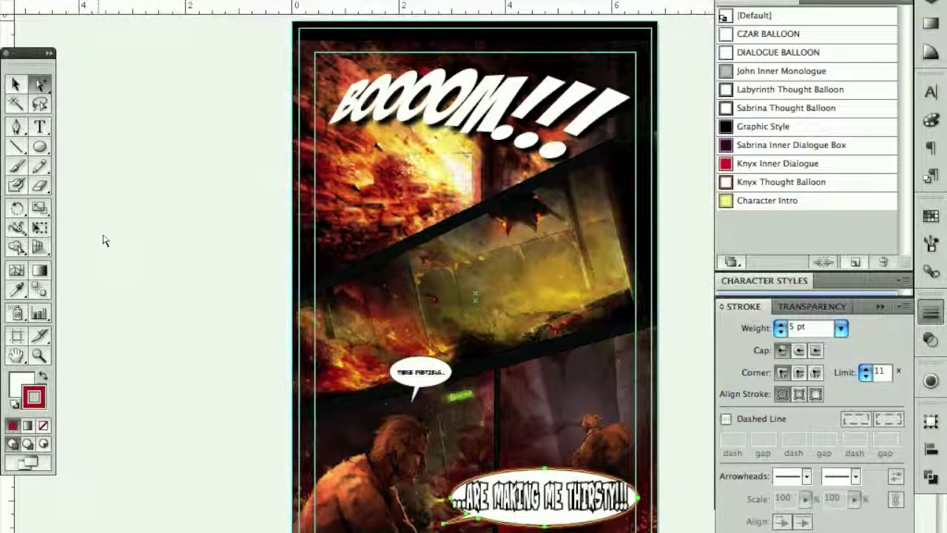
# Reflect the red-outlined balloon across the horizontal axis so its tail points up toward the foreground man
pyautogui.press('v')
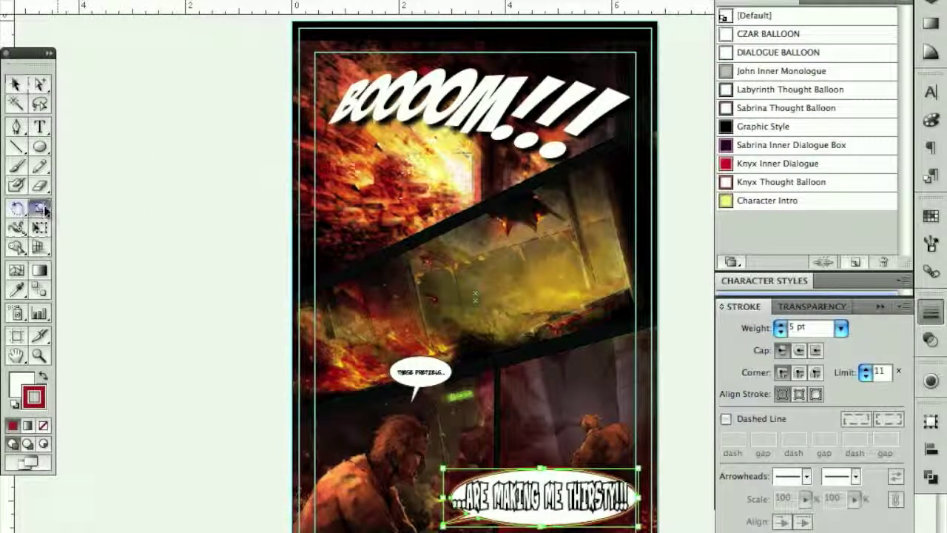
pyautogui.click(39, 209)
pyautogui.moveTo(17, 210); pyautogui.dragTo(58, 234)
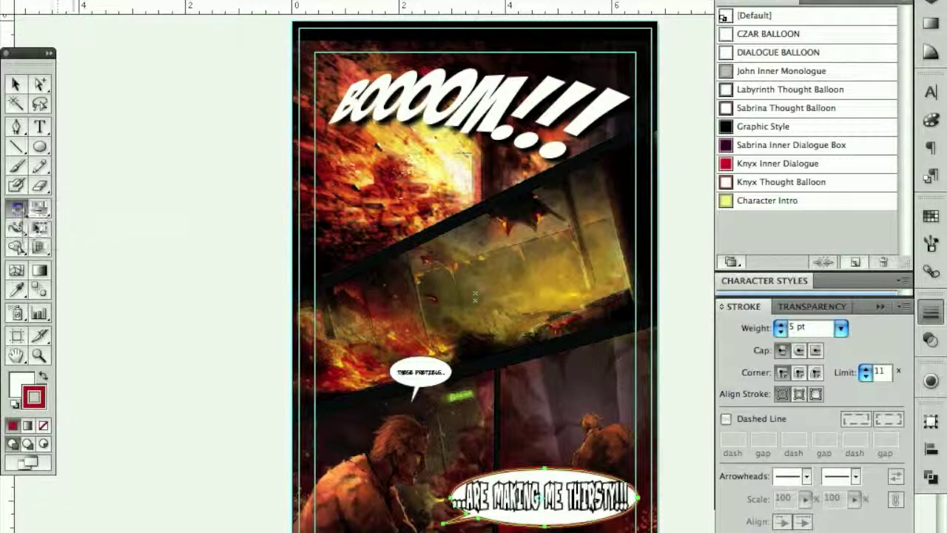
pyautogui.doubleClick(17, 208)
pyautogui.click(542, 218)
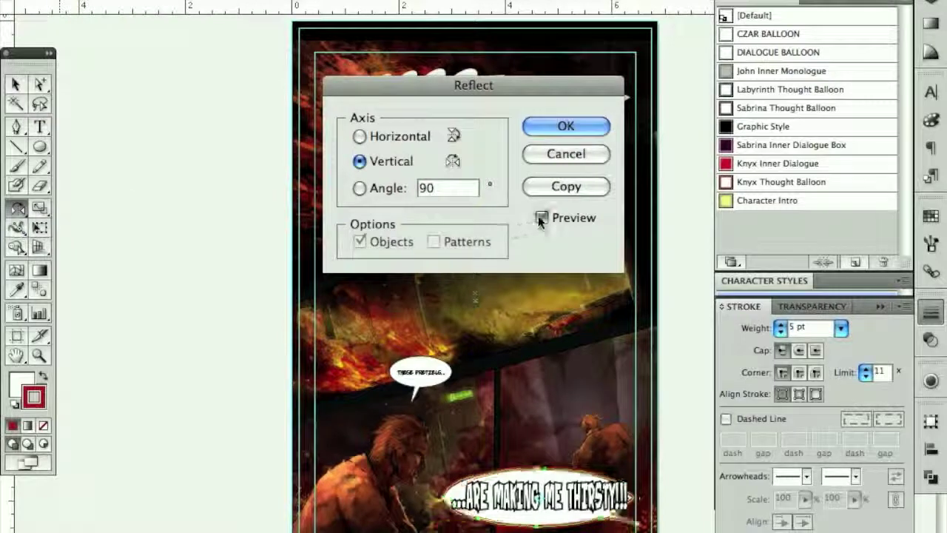
pyautogui.click(360, 137)
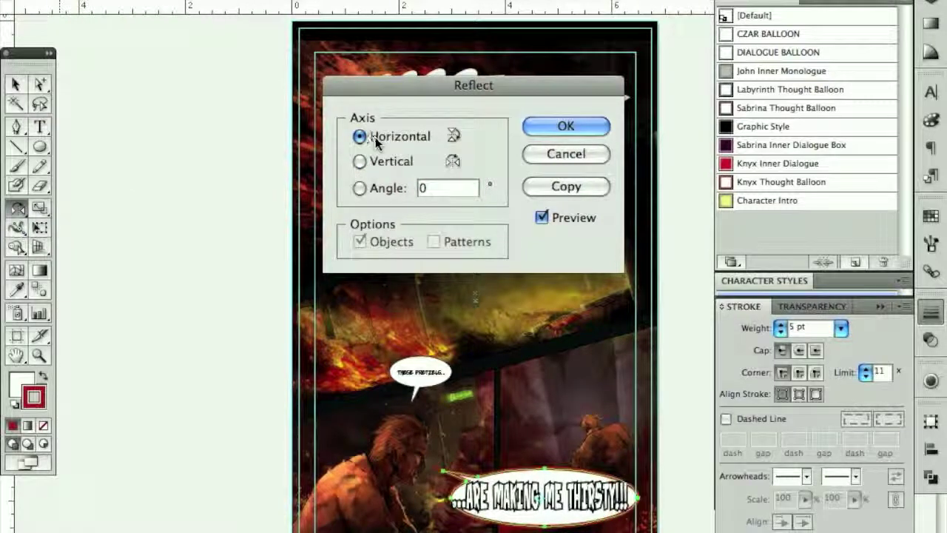
pyautogui.click(566, 127)
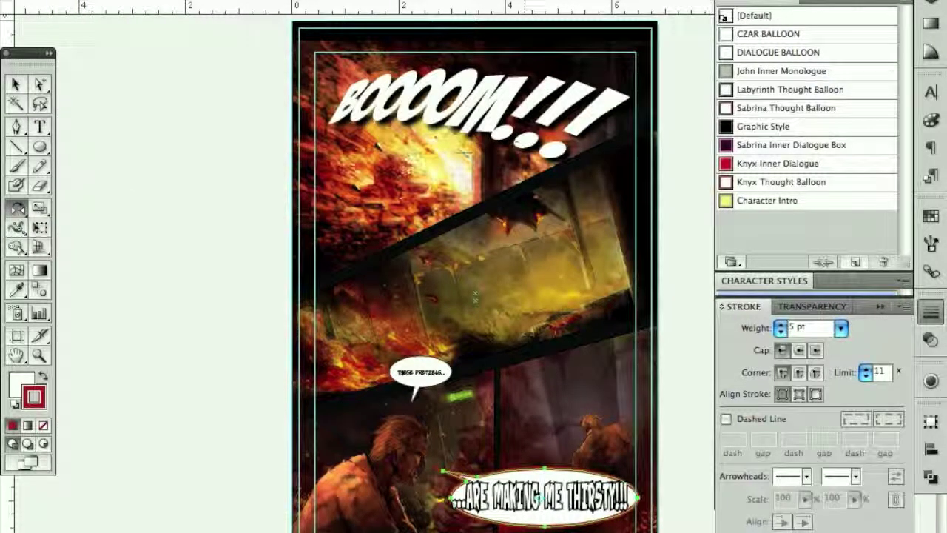
pyautogui.click(16, 84)
pyautogui.click(154, 149)
# Move the red-outlined balloon and its ...ARE MAKING ME THIRSTY!!! lettering down and slightly left, clear of the distant figure
pyautogui.moveTo(656, 403); pyautogui.dragTo(435, 529)
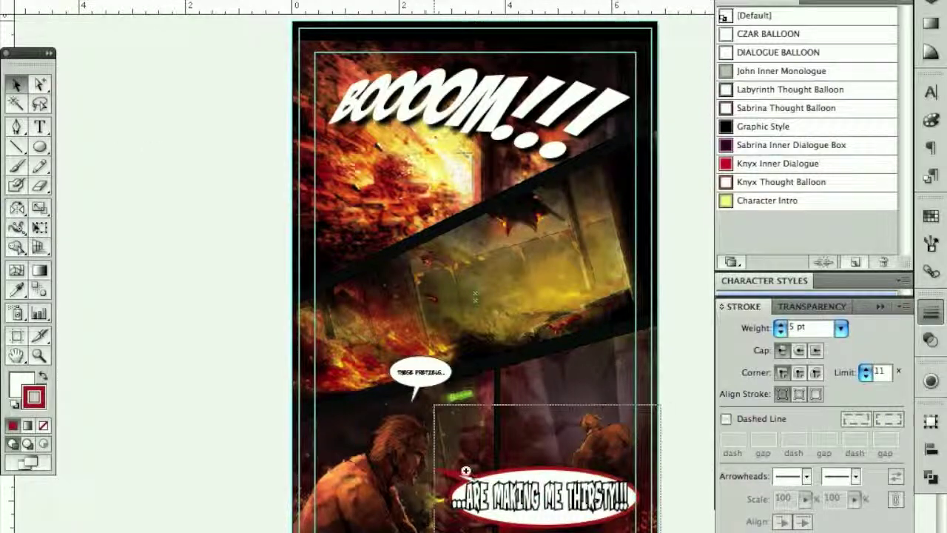
pyautogui.hotkey('ctrl', '0')
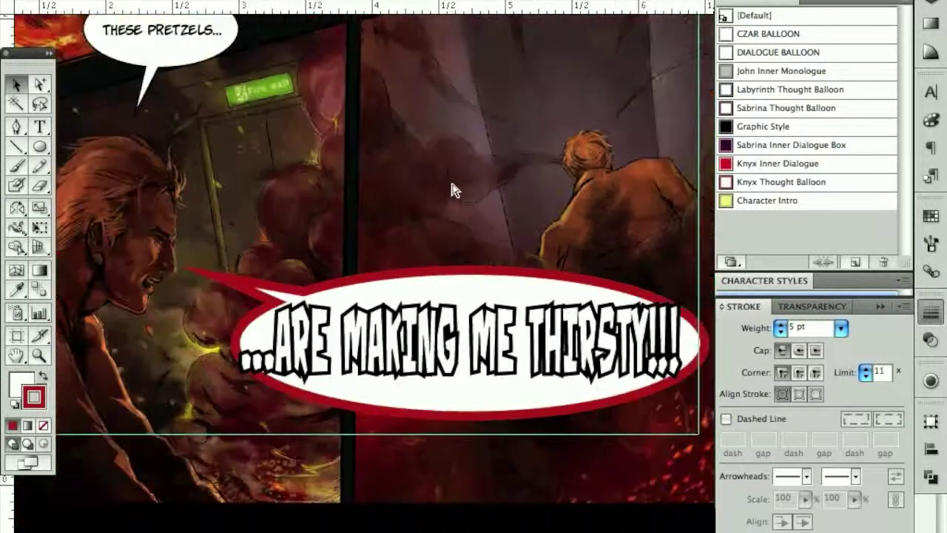
pyautogui.click(441, 287)
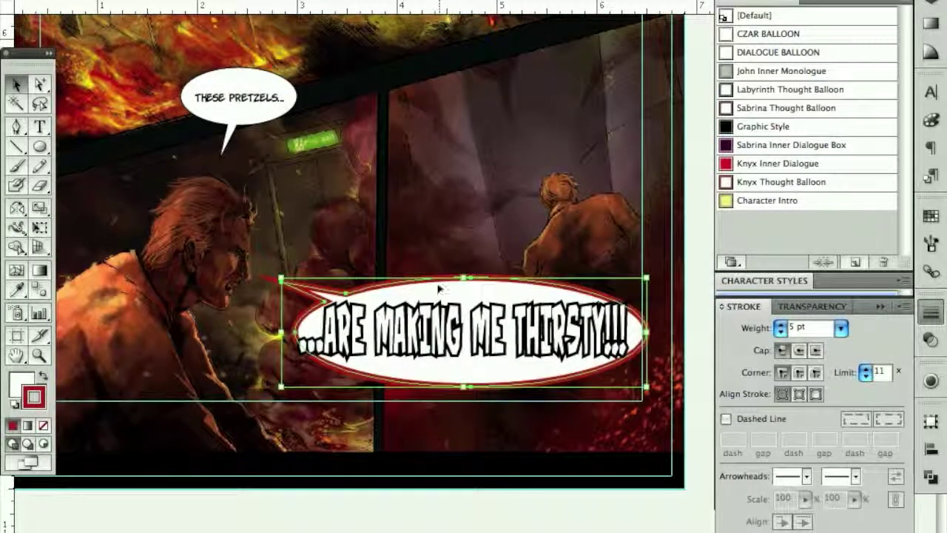
pyautogui.moveTo(484, 249); pyautogui.dragTo(442, 357)
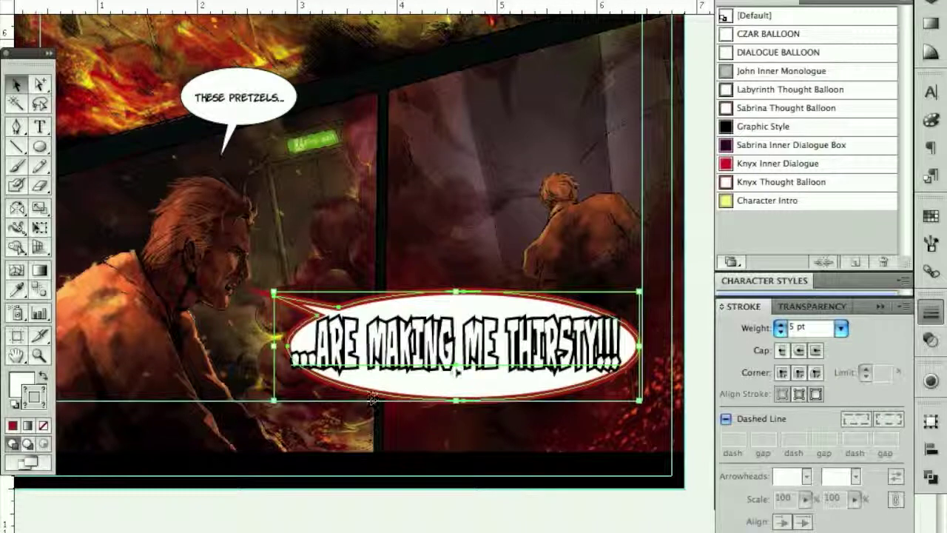
pyautogui.moveTo(455, 365); pyautogui.dragTo(460, 370)
pyautogui.click(630, 518)
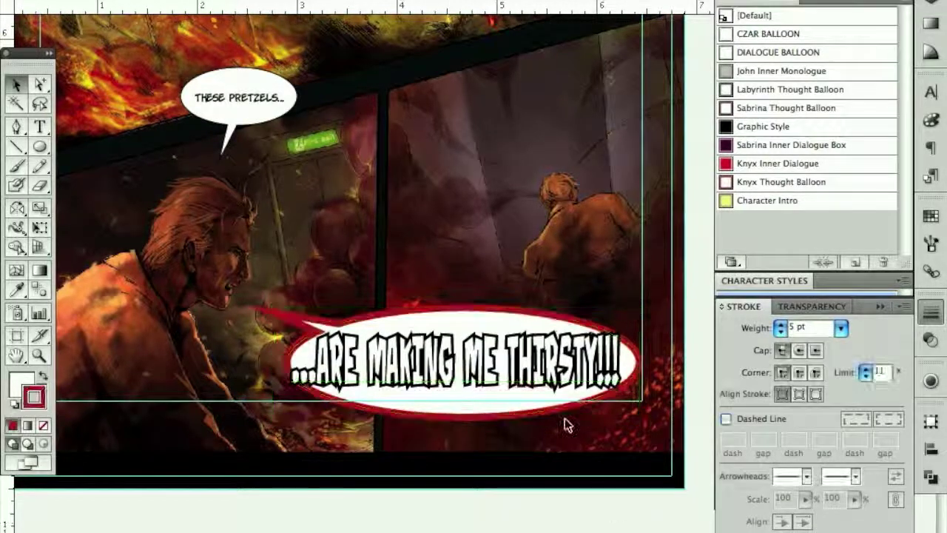
# Adjust the tip of the red-outlined balloon's tail so it aims at the foreground man's mouth
pyautogui.press('a')
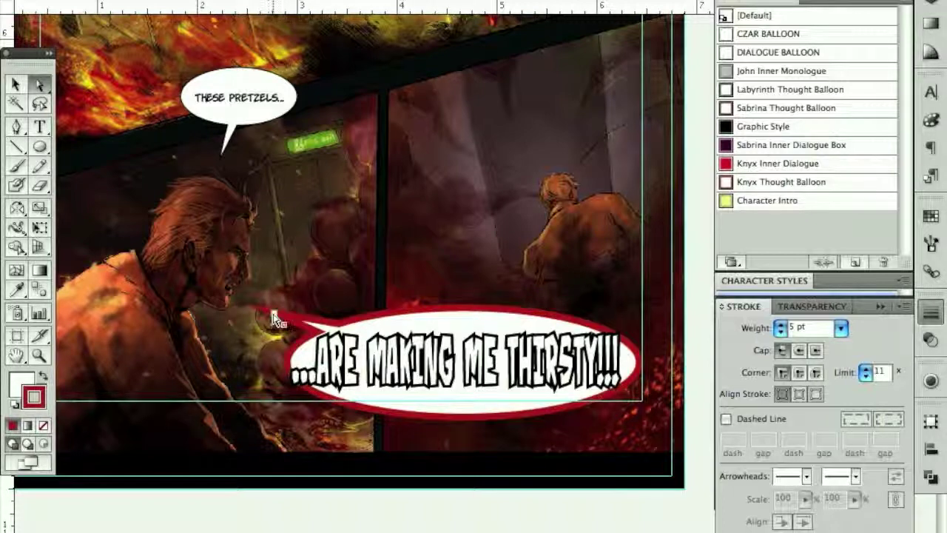
pyautogui.click(274, 310)
pyautogui.click(399, 531)
pyautogui.press('super+0')
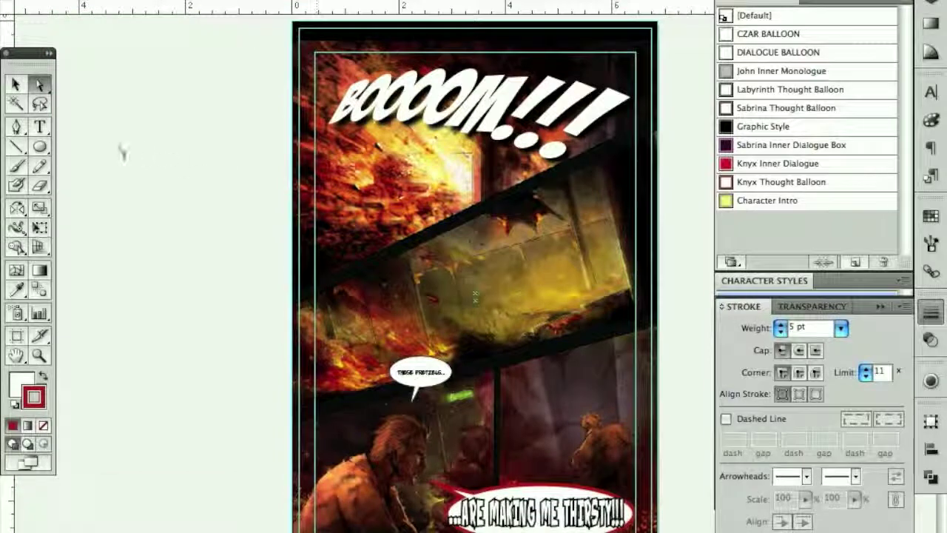
pyautogui.press('v')
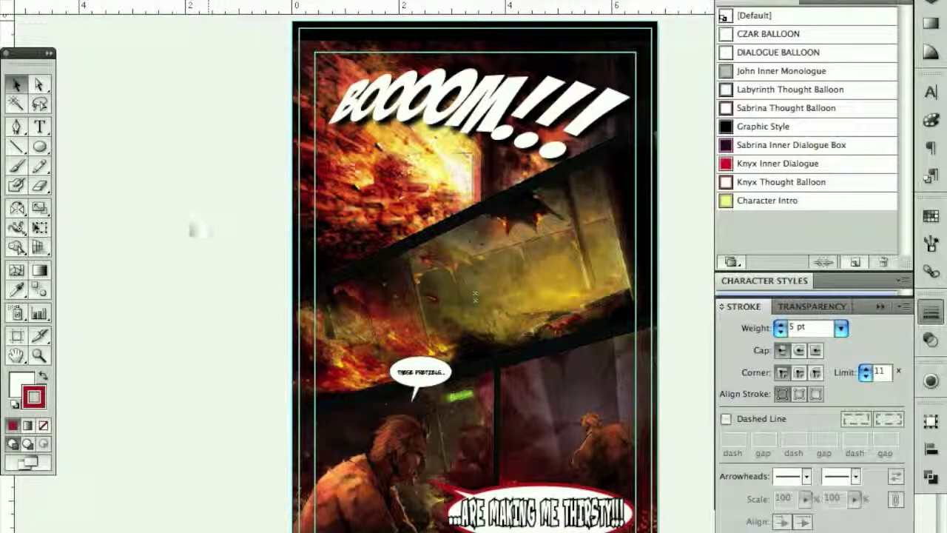
pyautogui.moveTo(343, 305); pyautogui.dragTo(641, 531)
pyautogui.moveTo(486, 240); pyautogui.dragTo(432, 232)
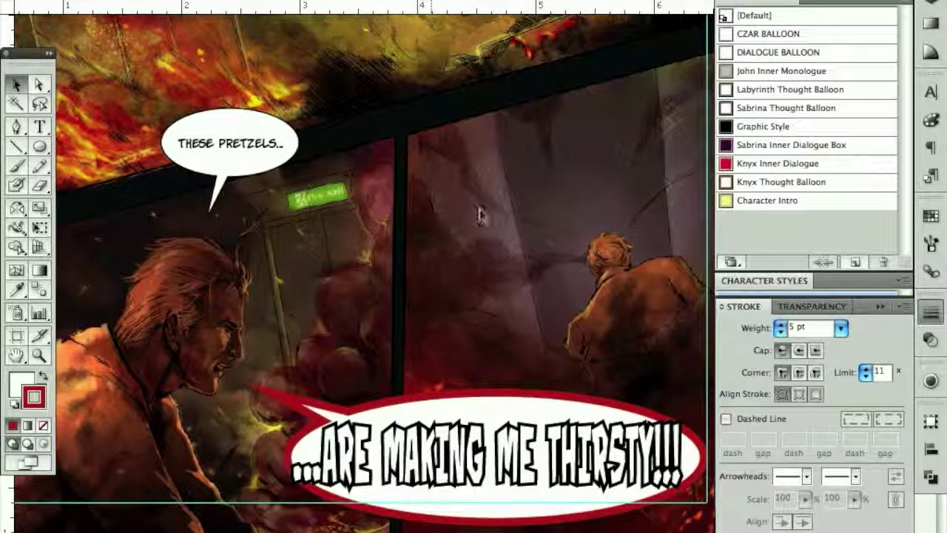
pyautogui.press('super+0')
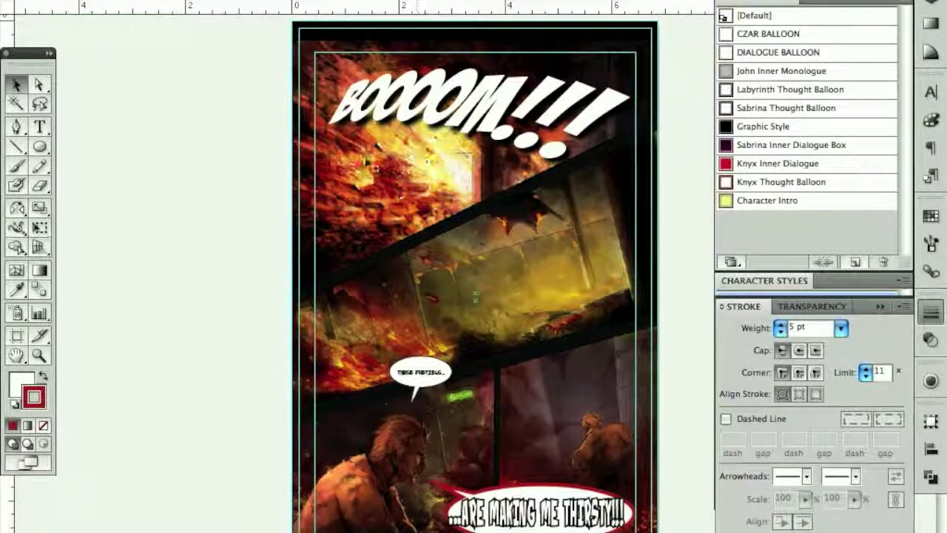